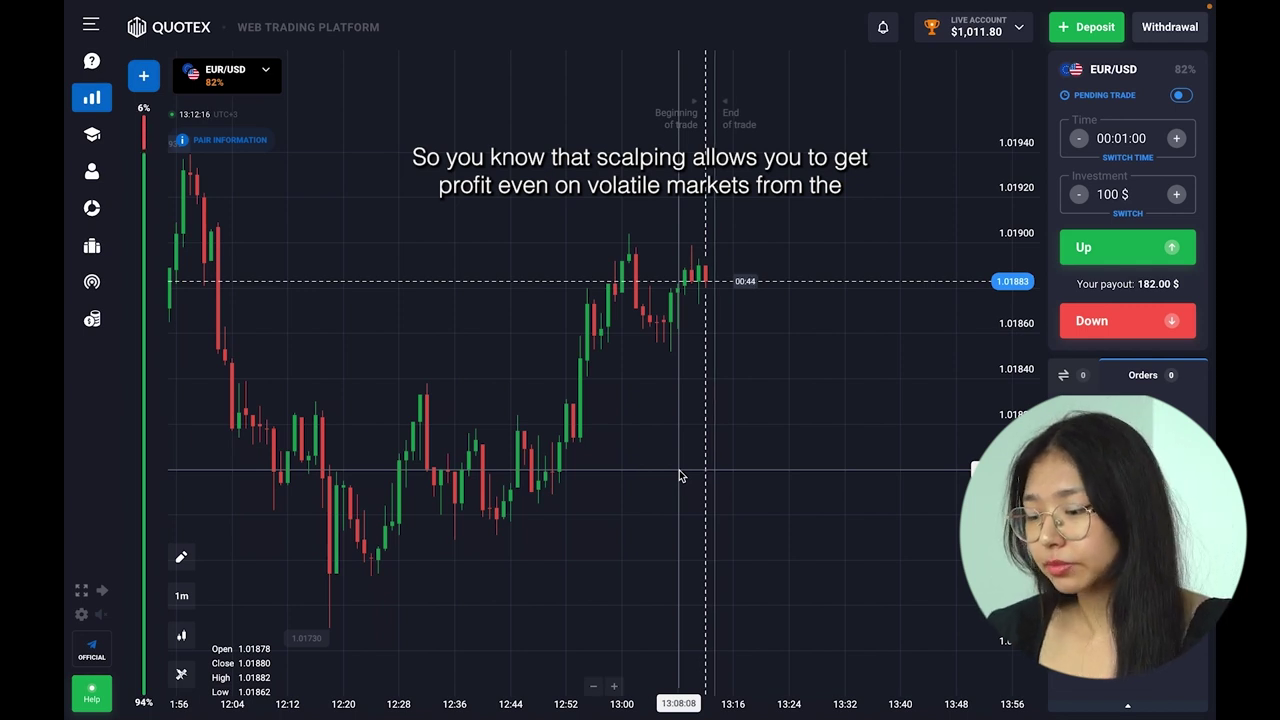
{"action": "scroll", "coordinate": [727, 312], "scroll_direction": "up", "scroll_amount": 3}
{"action": "scroll", "coordinate": [727, 312], "scroll_direction": "down", "scroll_amount": 5}
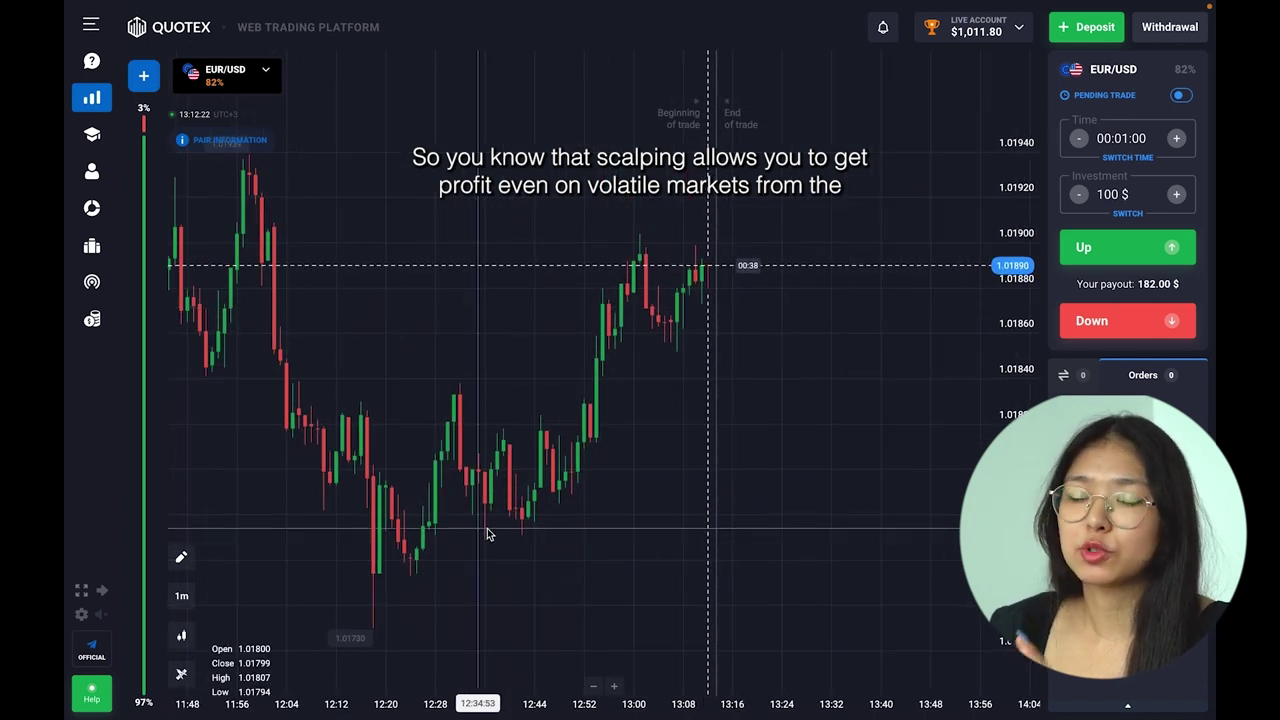
{"action": "scroll", "coordinate": [718, 330], "scroll_direction": "up", "scroll_amount": 2}
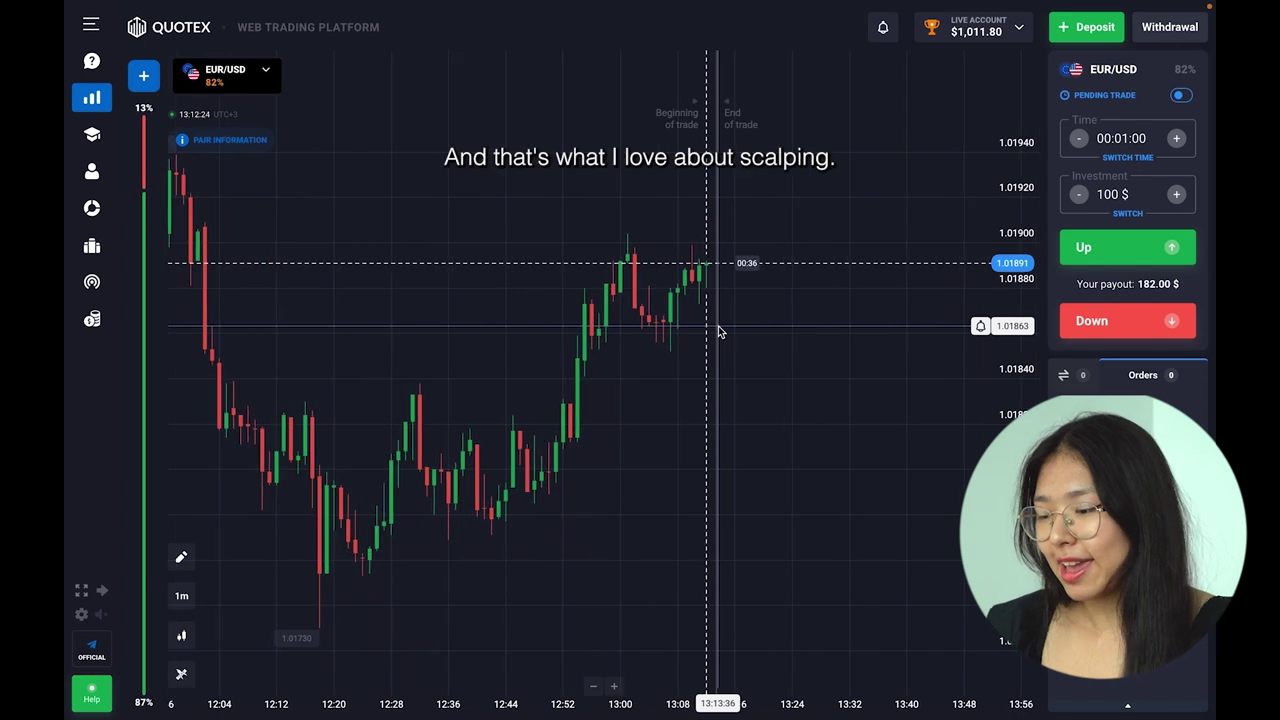
{"action": "scroll", "coordinate": [718, 330], "scroll_direction": "up", "scroll_amount": 2}
{"action": "scroll", "coordinate": [719, 330], "scroll_direction": "up", "scroll_amount": 2}
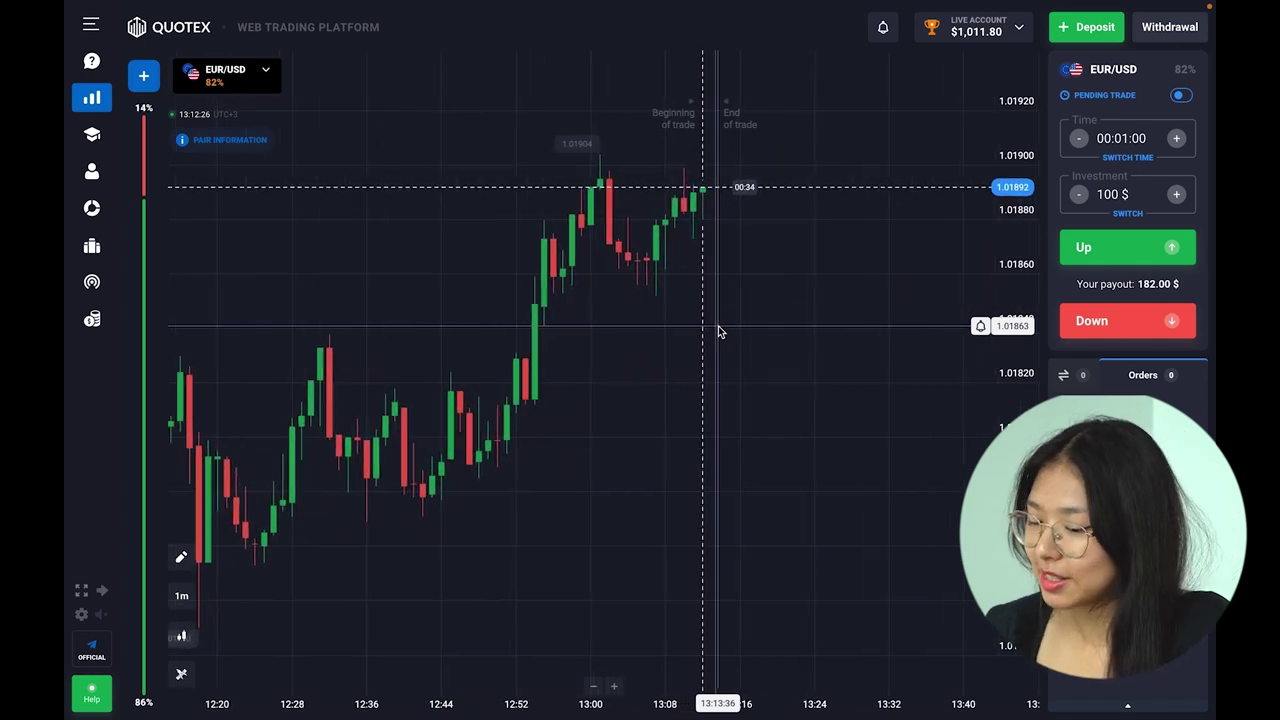
{"action": "scroll", "coordinate": [636, 361], "scroll_direction": "up", "scroll_amount": 1}
{"action": "left_click_drag", "start_coordinate": [579, 368], "coordinate": [694, 371]}
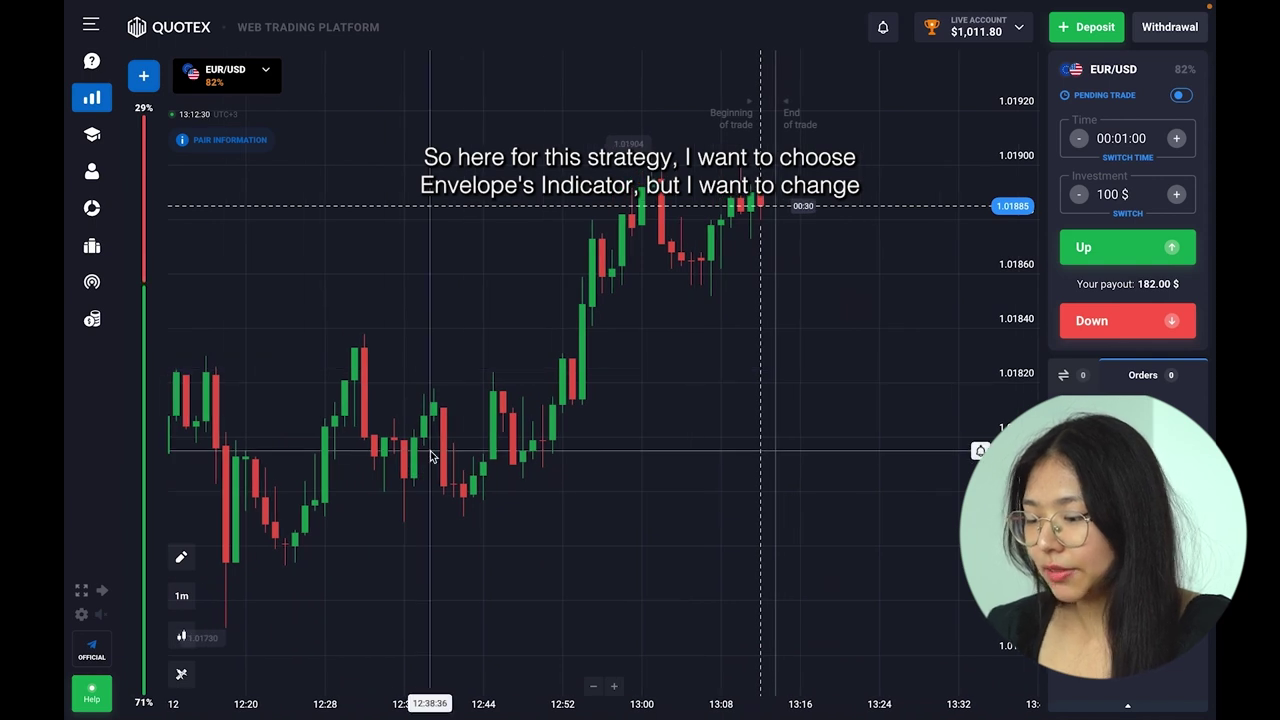
Step: Add the Envelopes indicator to the EUR/USD chart with period 20, deviation 0.02 and the SMA moving average
{"action": "left_click", "coordinate": [181, 673]}
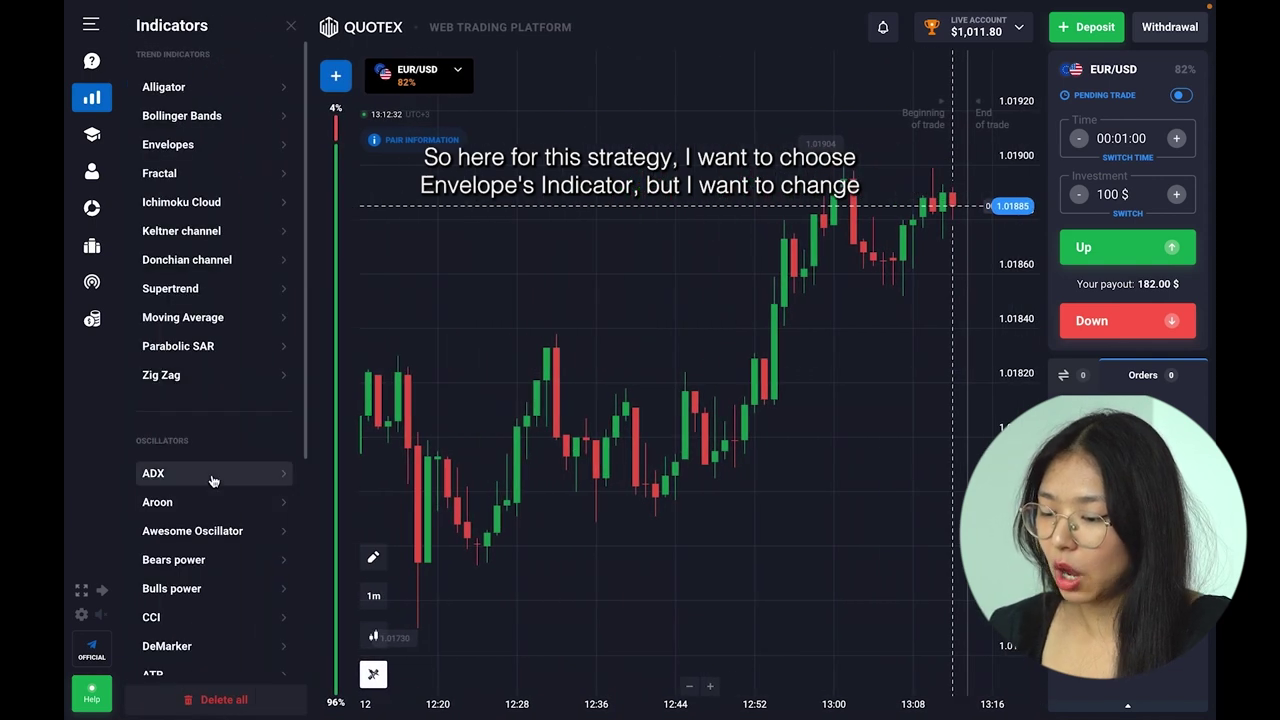
{"action": "left_click", "coordinate": [232, 146]}
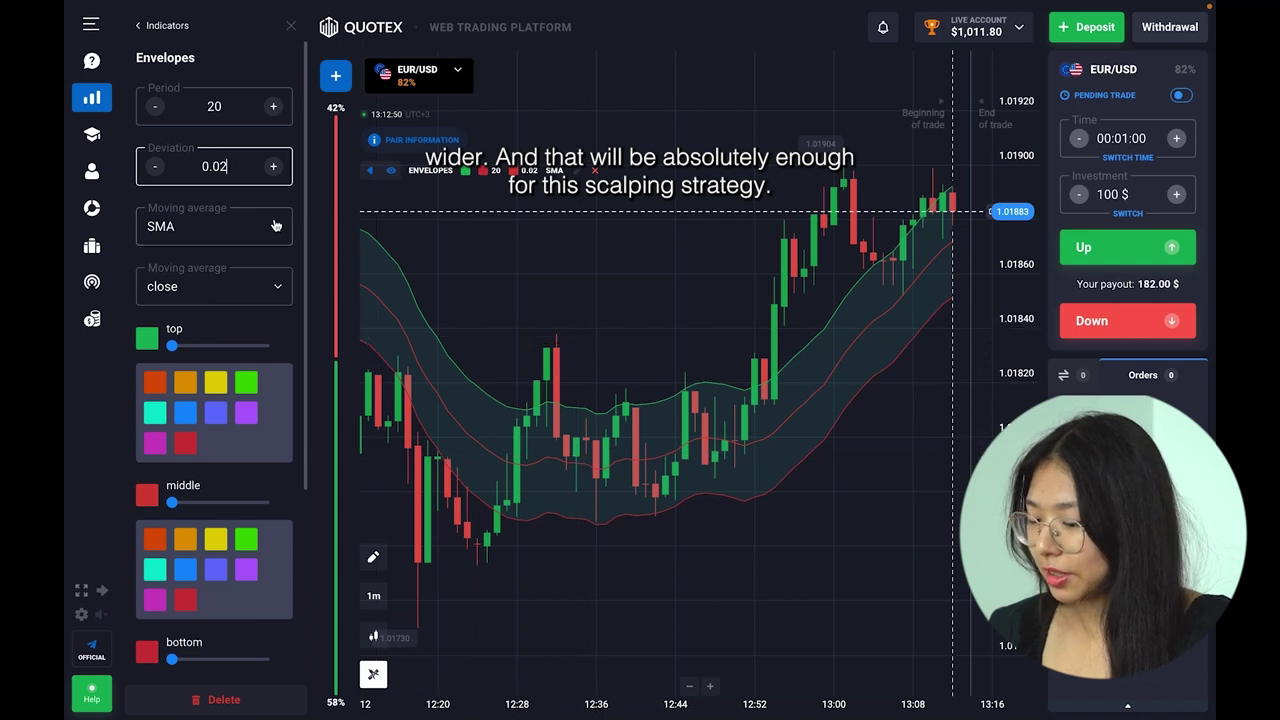
{"action": "left_click", "coordinate": [148, 30]}
Step: Add the MACD oscillator with fast period 12, slow period 26 and signal period 9, and close the indicator settings
{"action": "scroll", "coordinate": [200, 317], "scroll_direction": "down", "scroll_amount": 4}
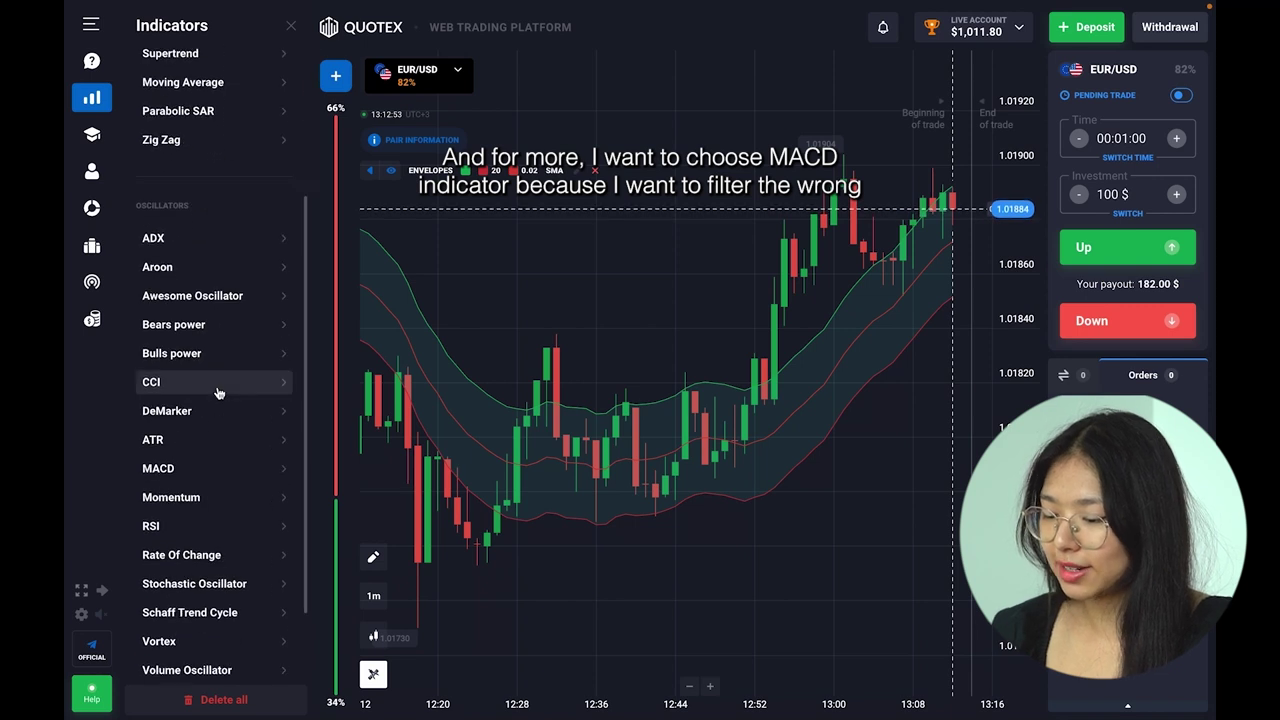
{"action": "left_click", "coordinate": [219, 392]}
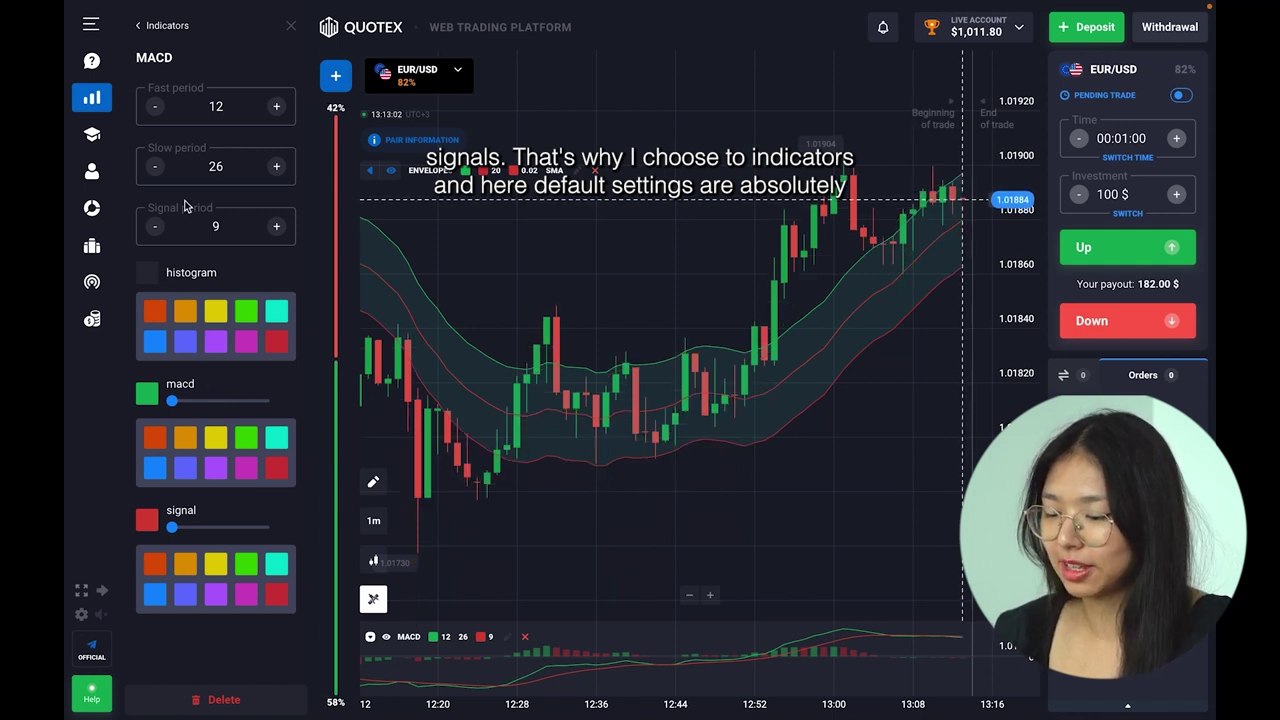
{"action": "left_click", "coordinate": [290, 22]}
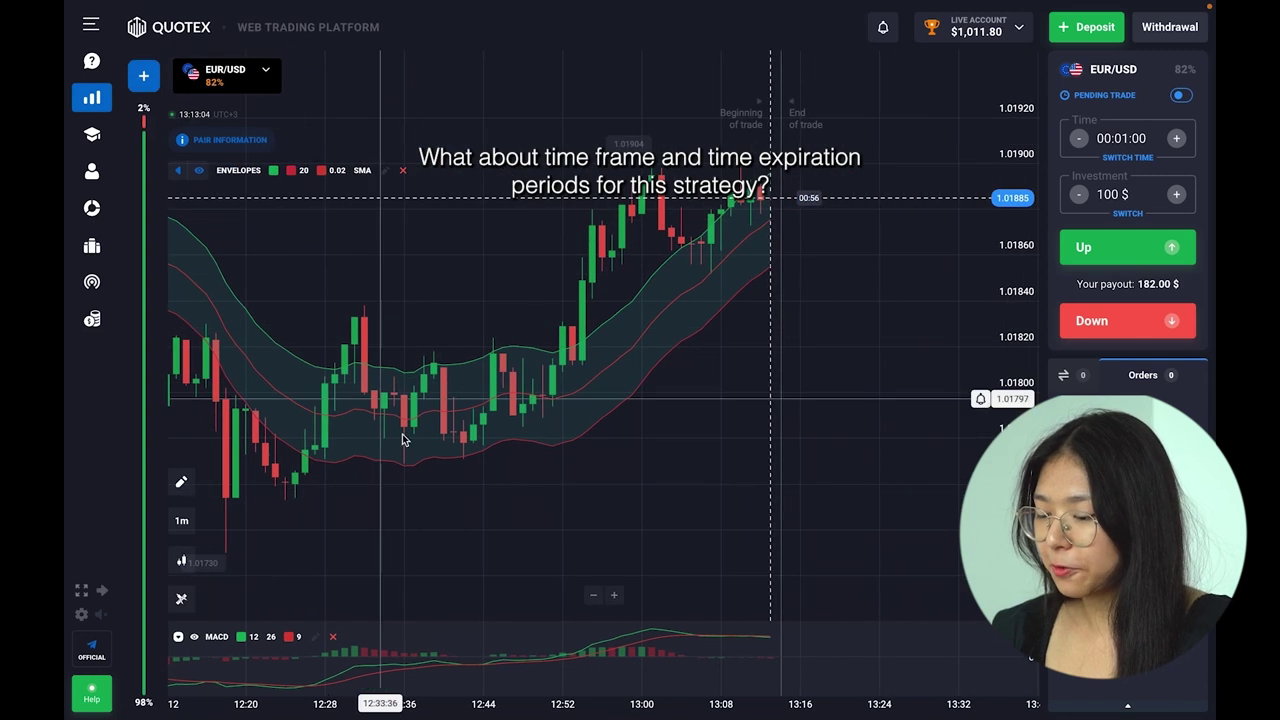
{"action": "scroll", "coordinate": [415, 455], "scroll_direction": "down", "scroll_amount": 2}
{"action": "left_click_drag", "start_coordinate": [428, 480], "coordinate": [586, 471]}
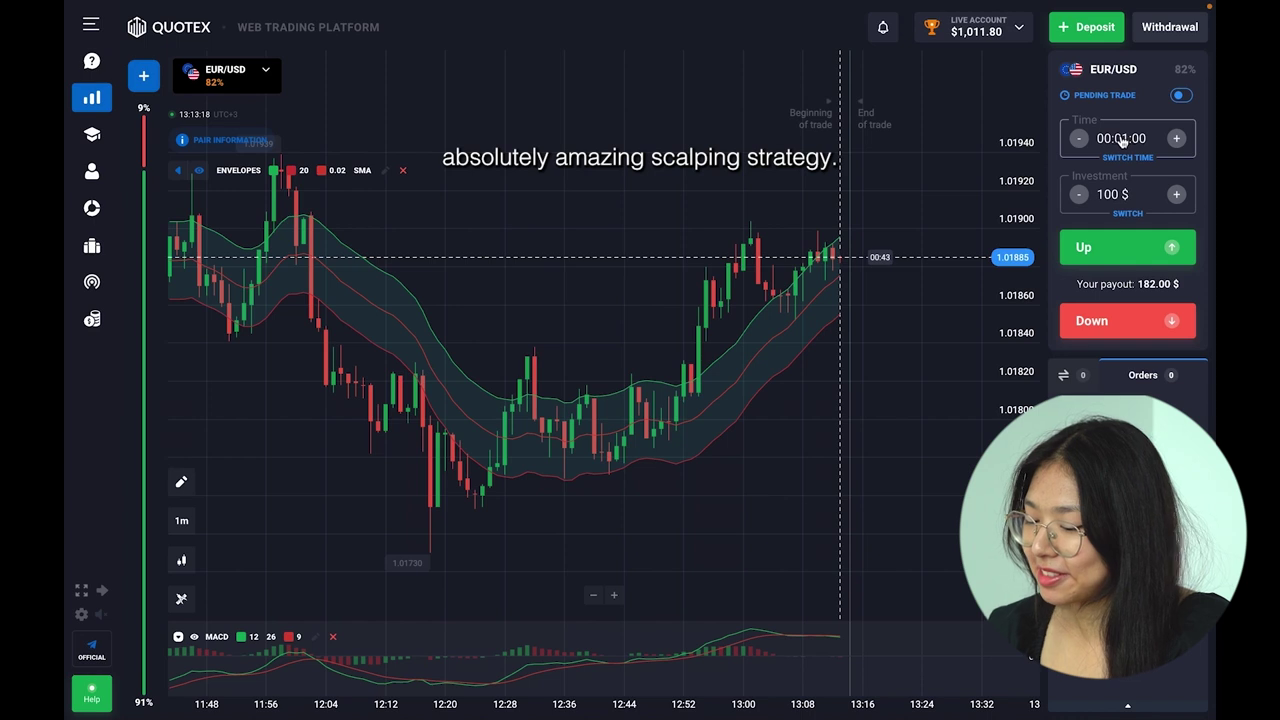
{"action": "scroll", "coordinate": [871, 354], "scroll_direction": "up", "scroll_amount": 1}
{"action": "left_click_drag", "start_coordinate": [871, 354], "coordinate": [677, 371]}
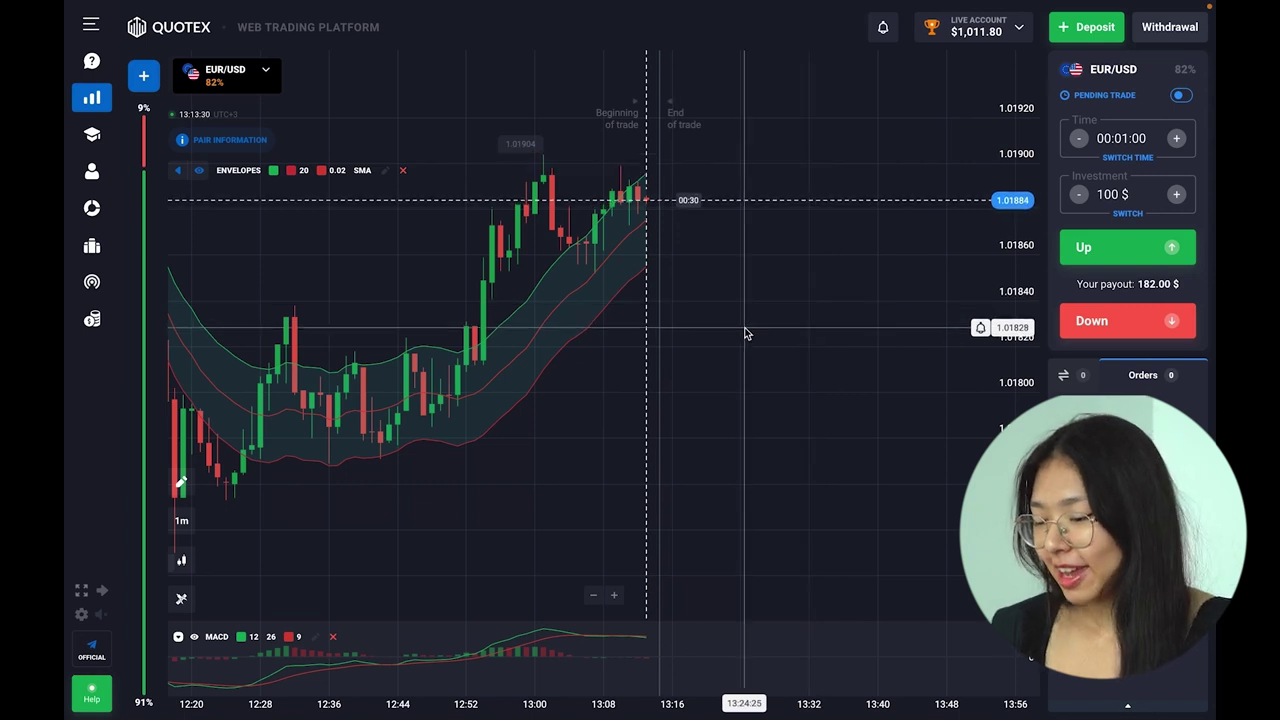
{"action": "scroll", "coordinate": [743, 333], "scroll_direction": "down", "scroll_amount": 2}
{"action": "scroll", "coordinate": [745, 333], "scroll_direction": "down", "scroll_amount": 1}
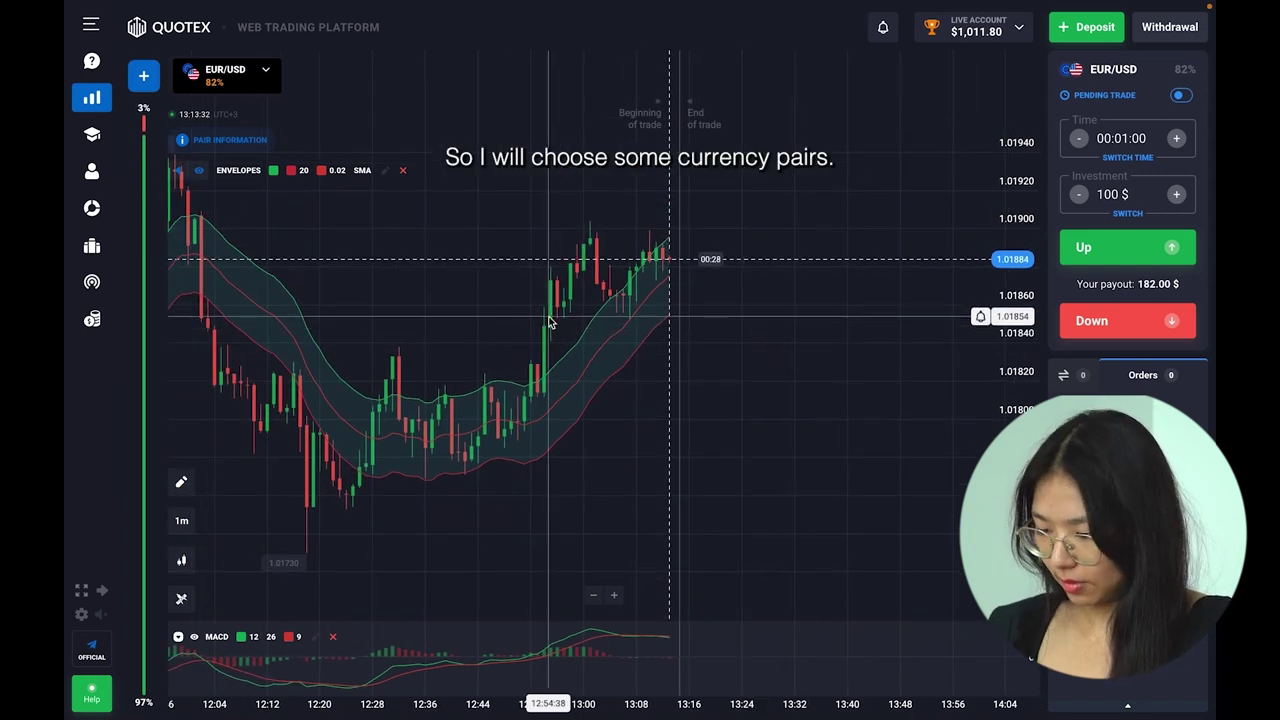
Step: Open the GBP/USD currency pair as an additional chart and pin it
{"action": "left_click", "coordinate": [145, 78]}
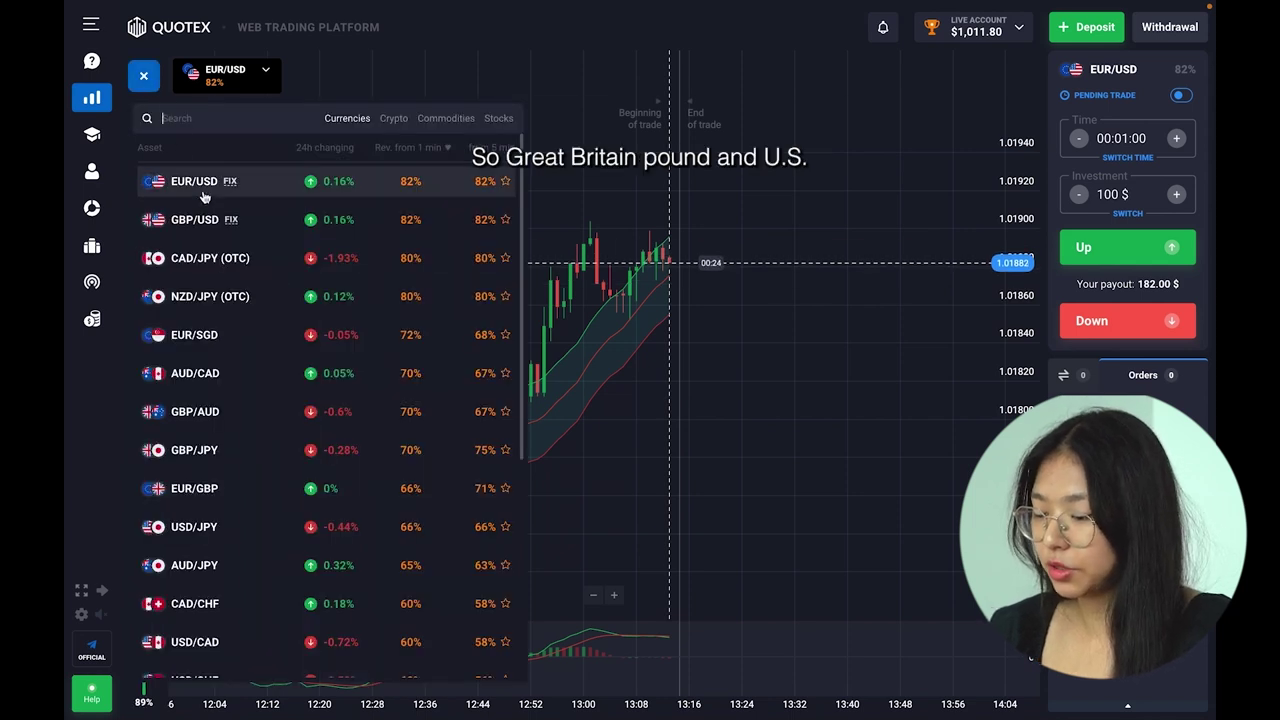
{"action": "left_click", "coordinate": [229, 219]}
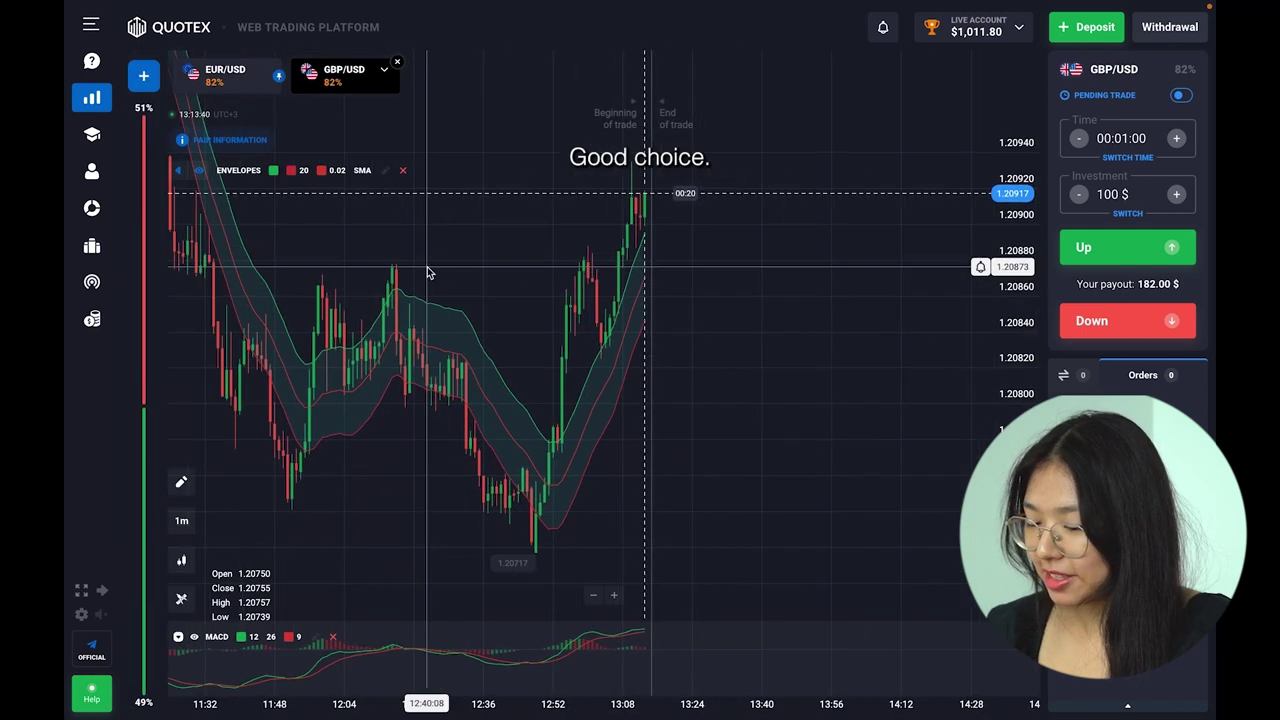
{"action": "left_click", "coordinate": [397, 78]}
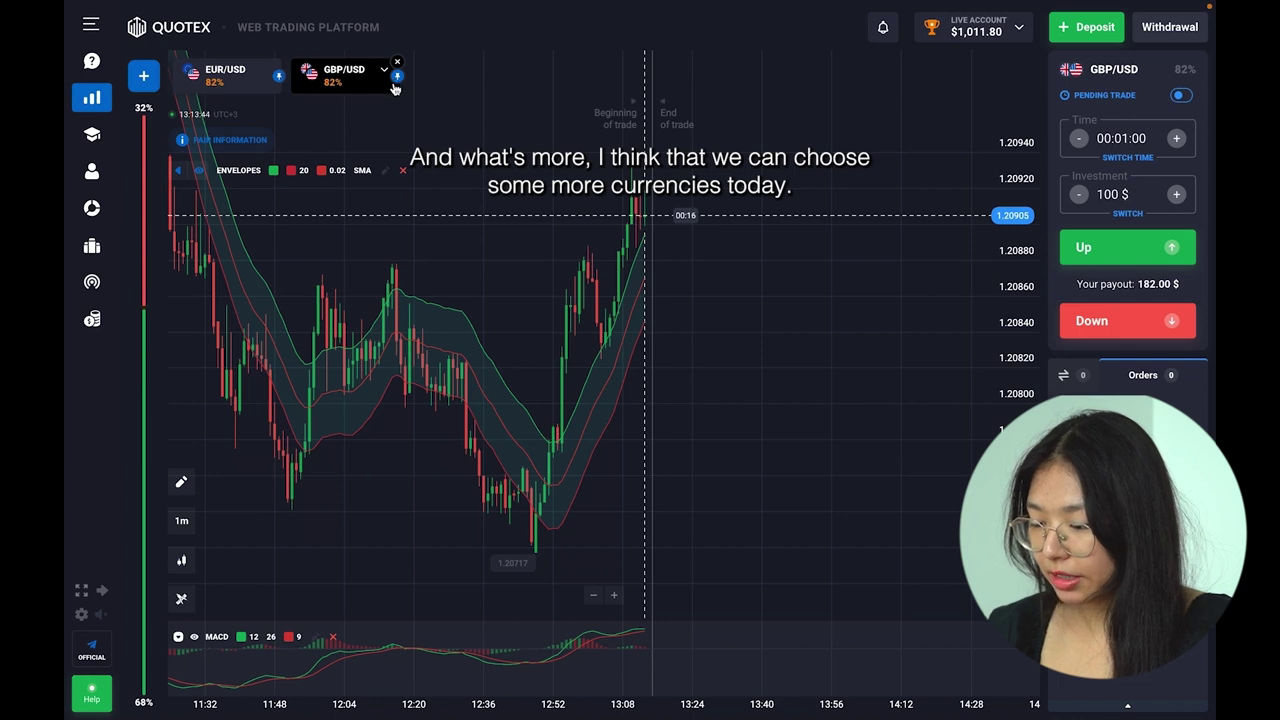
Step: Open the AUD/CAD currency pair as a third chart and keep it pinned
{"action": "left_click", "coordinate": [143, 78]}
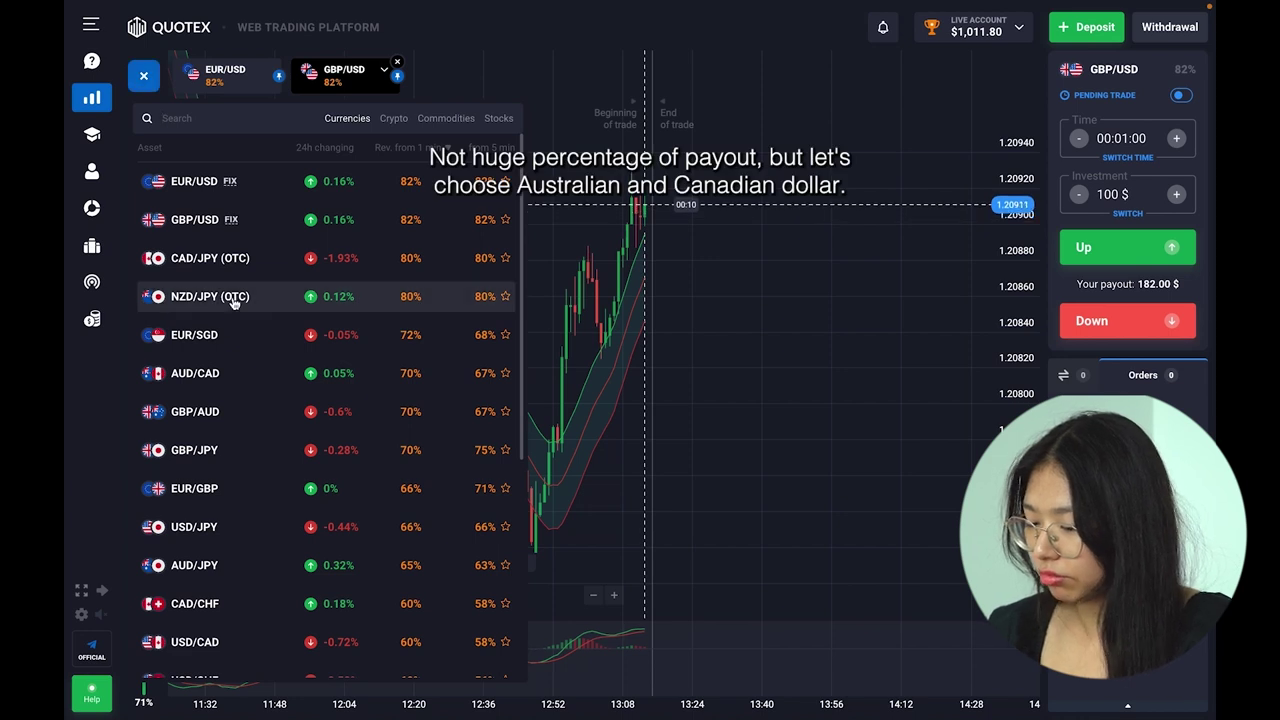
{"action": "scroll", "coordinate": [277, 374], "scroll_direction": "down", "scroll_amount": 2}
{"action": "scroll", "coordinate": [278, 377], "scroll_direction": "up", "scroll_amount": 2}
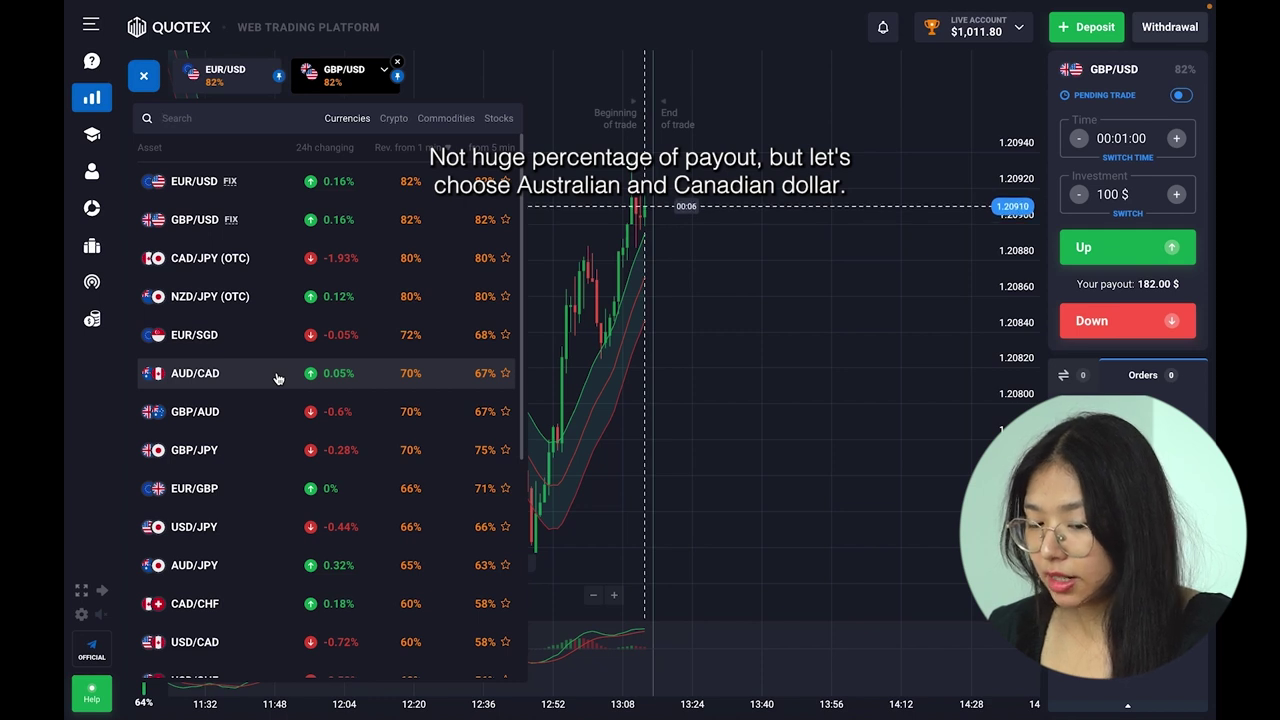
{"action": "left_click", "coordinate": [207, 376]}
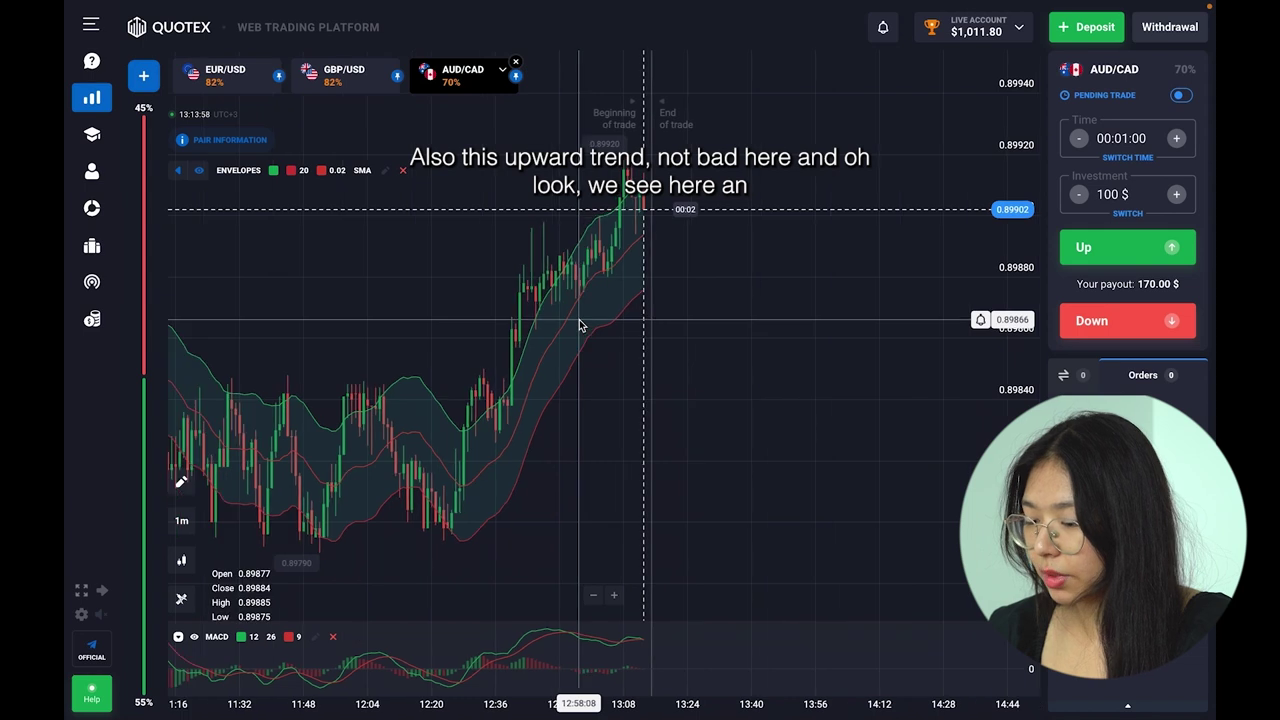
Step: Examine the AUD/CAD trend, the candles' position within the Envelopes channel and the MACD line crossings
{"action": "left_click_drag", "start_coordinate": [460, 363], "coordinate": [443, 343]}
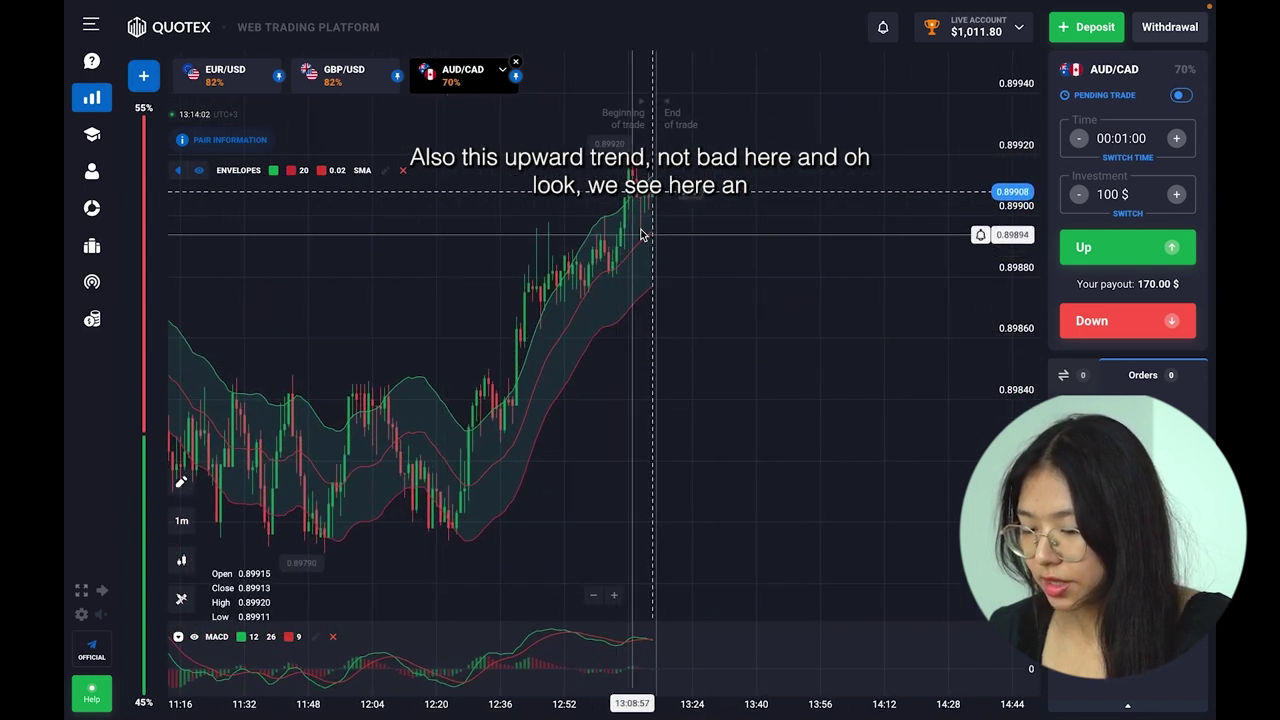
{"action": "scroll", "coordinate": [650, 228], "scroll_direction": "up", "scroll_amount": 5}
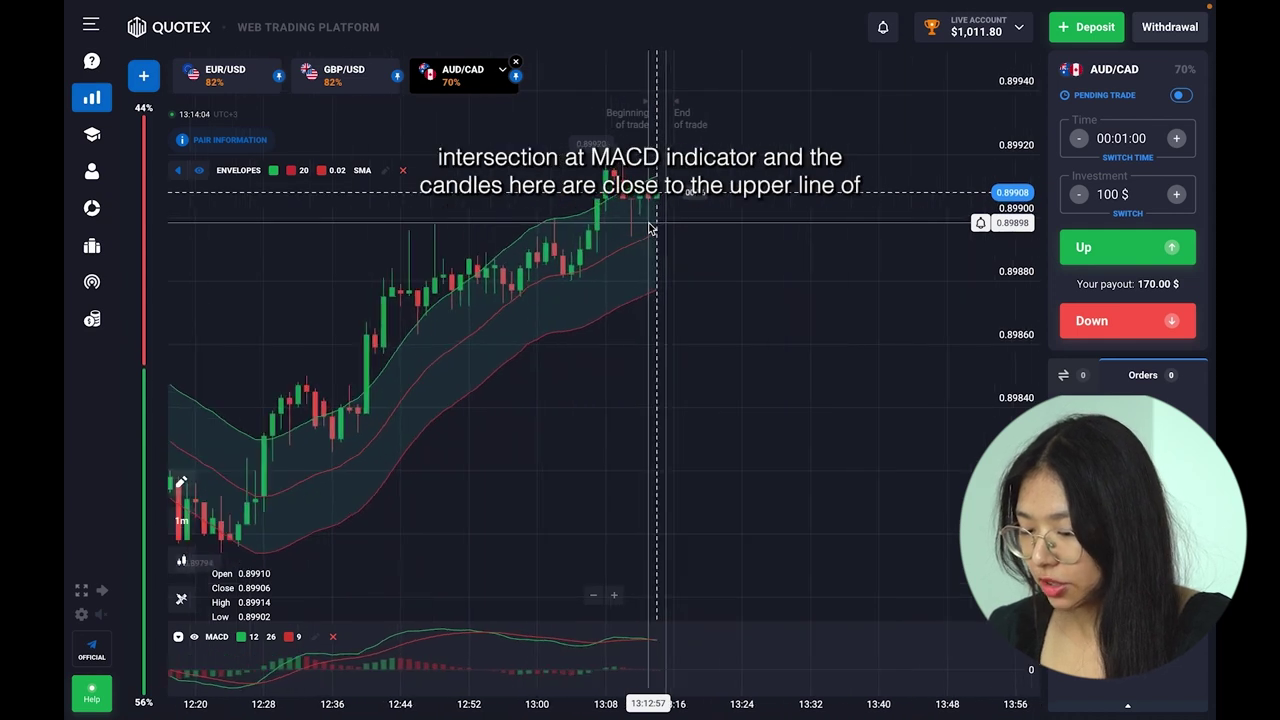
{"action": "scroll", "coordinate": [650, 228], "scroll_direction": "up", "scroll_amount": 1}
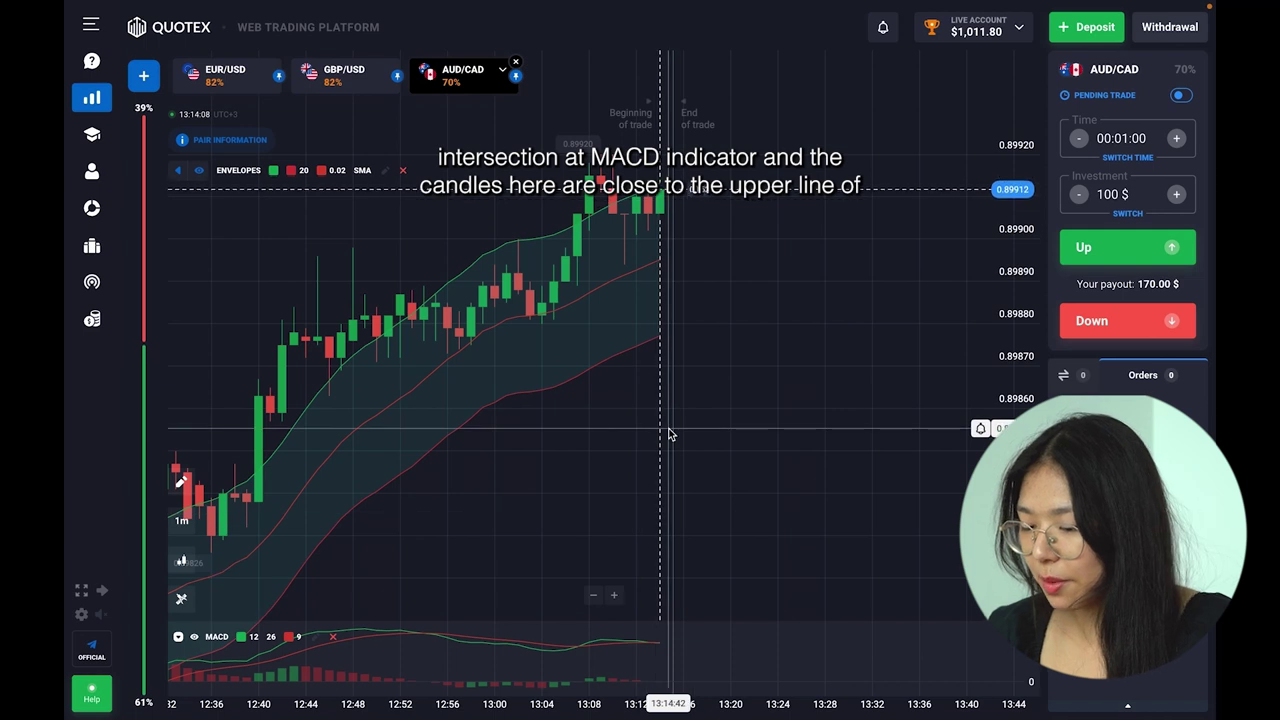
{"action": "scroll", "coordinate": [666, 217], "scroll_direction": "down", "scroll_amount": 1}
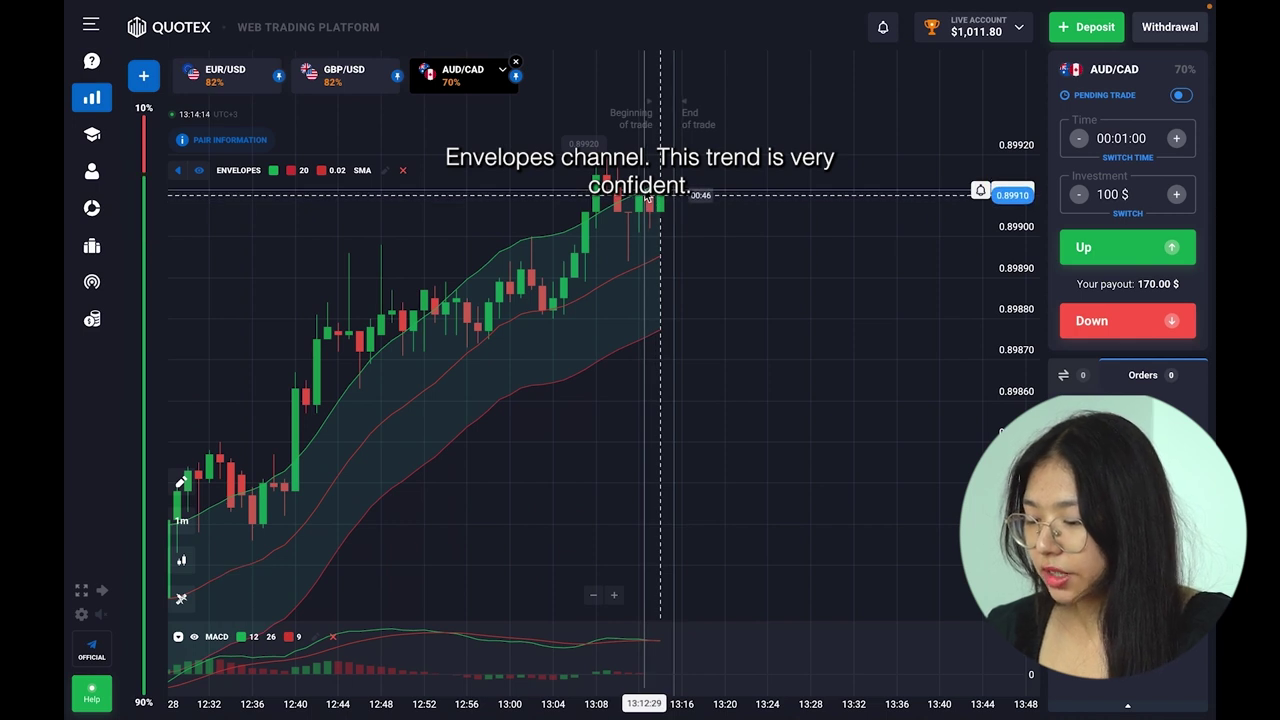
{"action": "scroll", "coordinate": [457, 386], "scroll_direction": "down", "scroll_amount": 3}
{"action": "left_click_drag", "start_coordinate": [457, 386], "coordinate": [623, 363]}
{"action": "scroll", "coordinate": [623, 363], "scroll_direction": "down", "scroll_amount": 2}
{"action": "left_click_drag", "start_coordinate": [565, 400], "coordinate": [535, 357]}
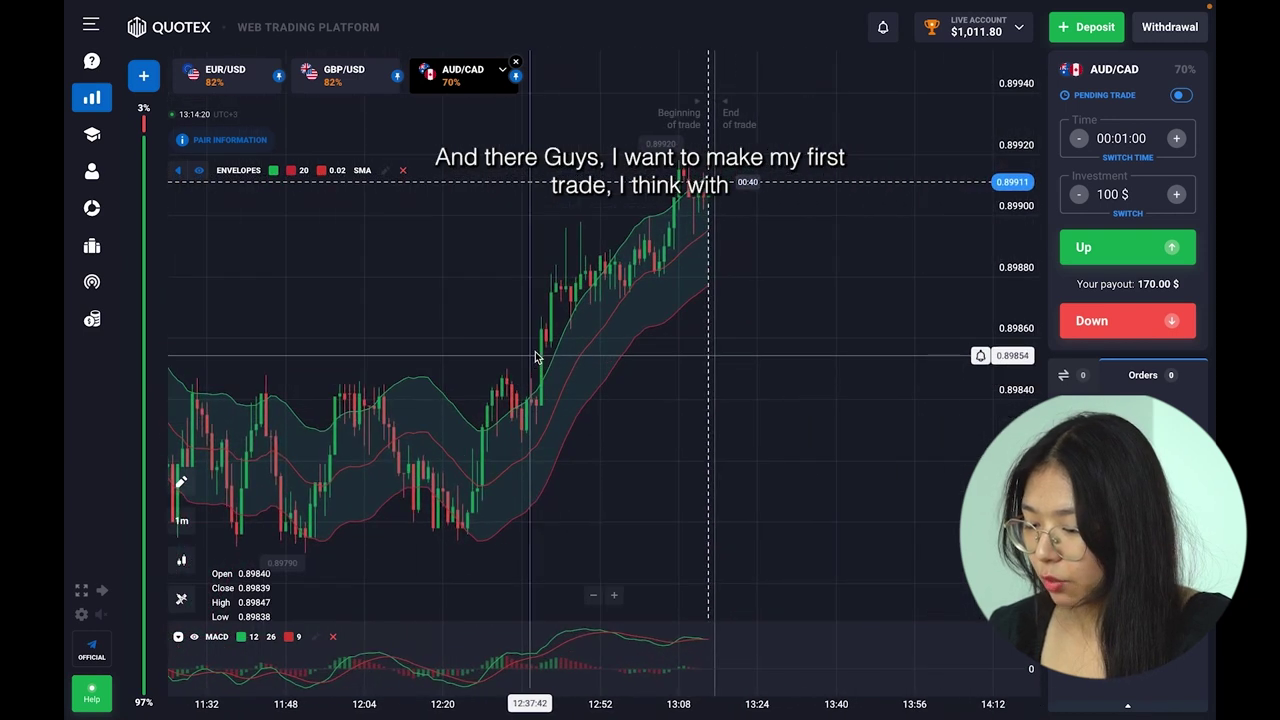
Step: Set the investment to $500 and open an Up trade on AUD/CAD with the 00:01:00 expiration
{"action": "scroll", "coordinate": [766, 205], "scroll_direction": "up", "scroll_amount": 3}
{"action": "scroll", "coordinate": [769, 210], "scroll_direction": "up", "scroll_amount": 3}
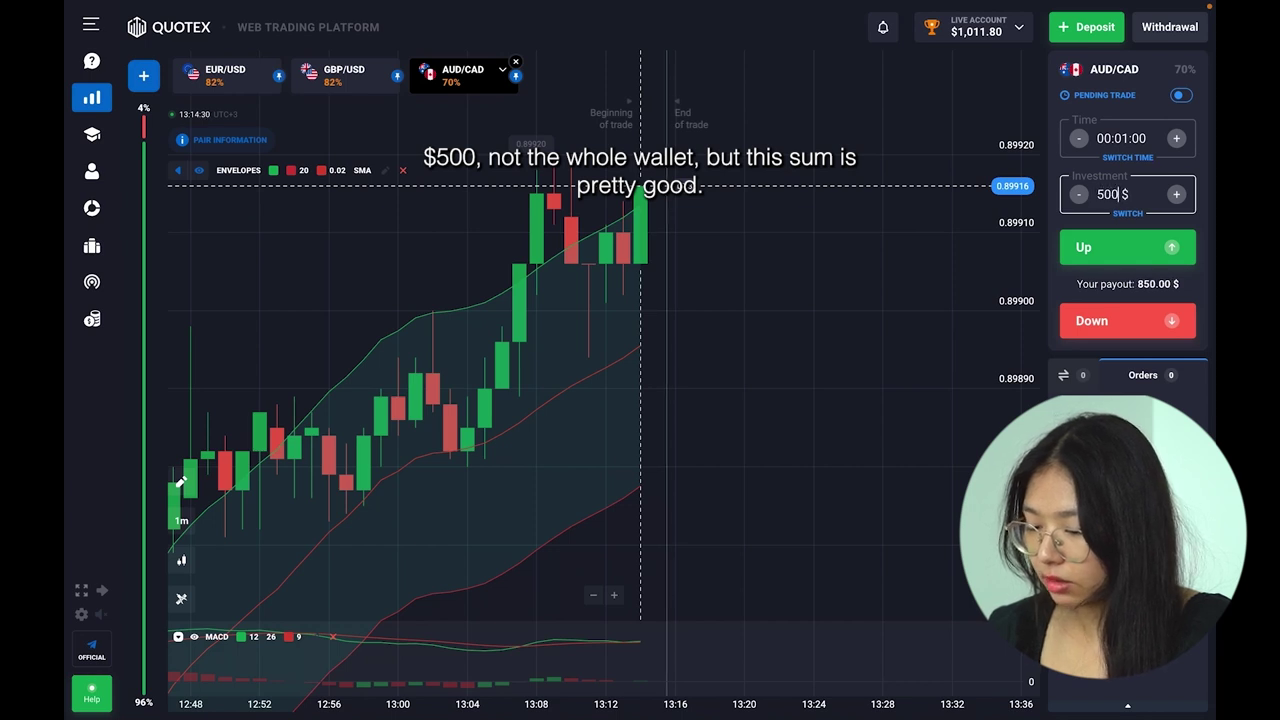
{"action": "scroll", "coordinate": [779, 275], "scroll_direction": "down", "scroll_amount": 2}
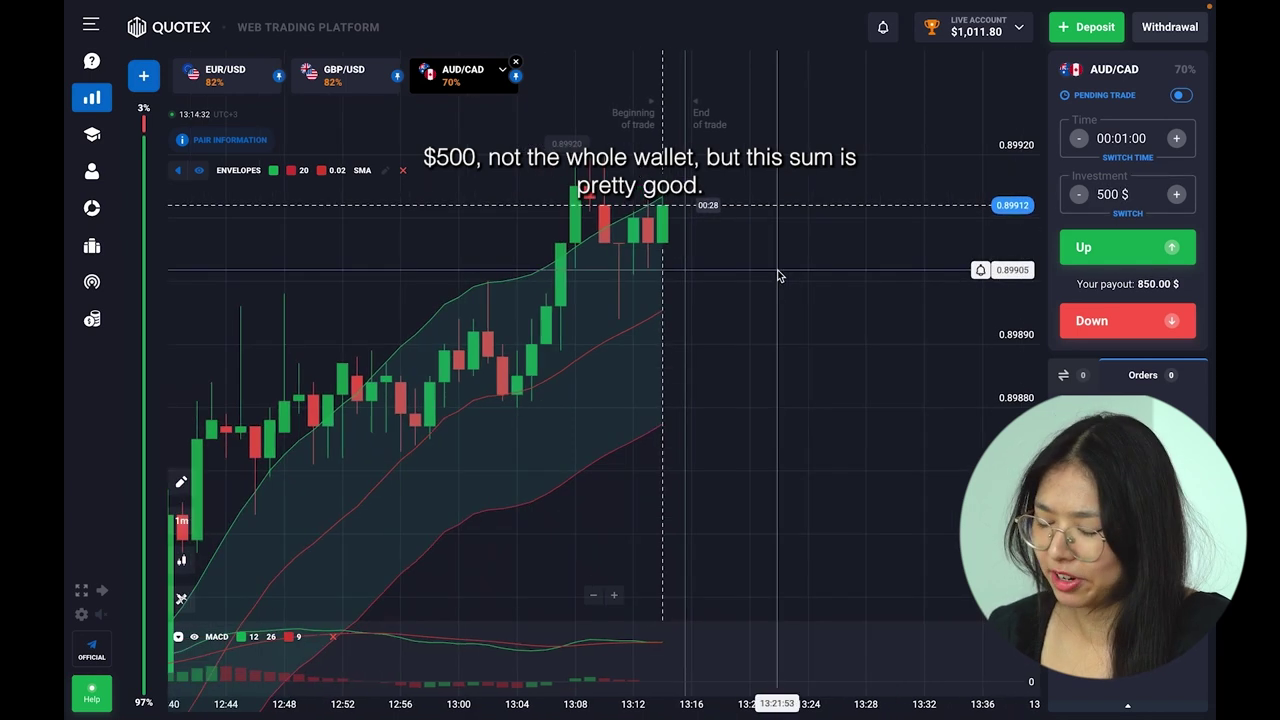
{"action": "left_click_drag", "start_coordinate": [600, 300], "coordinate": [642, 291]}
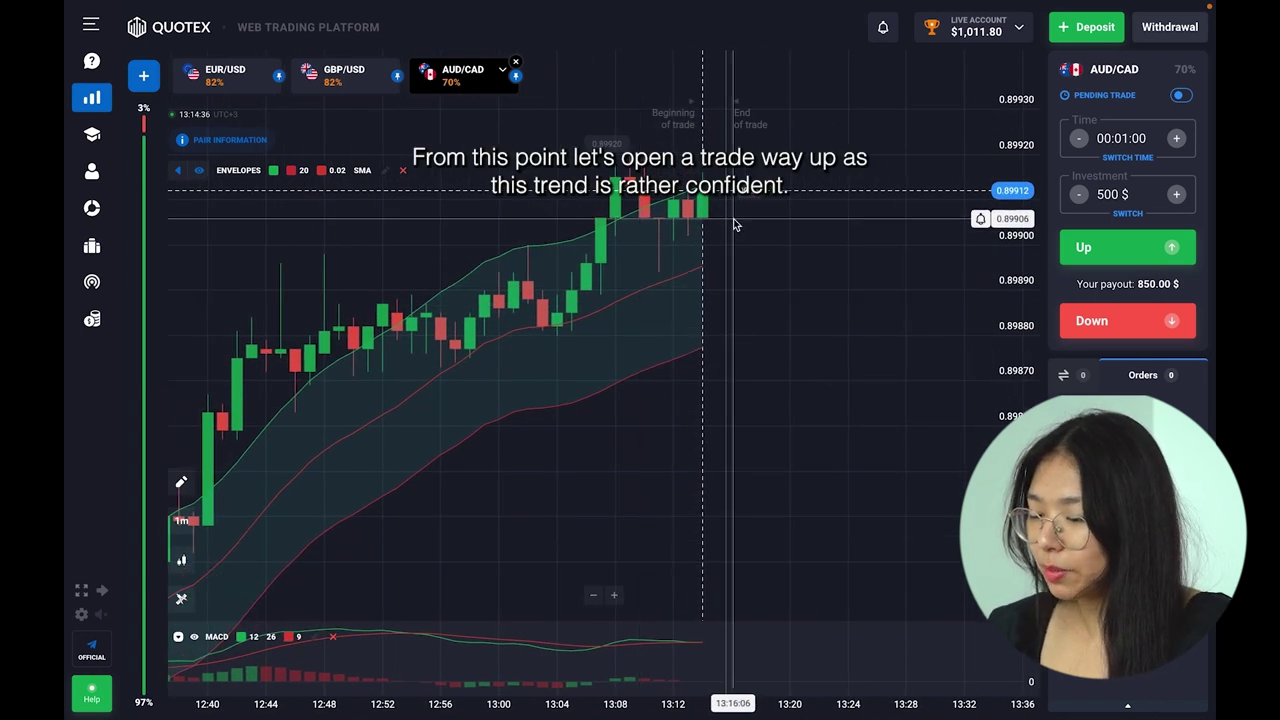
{"action": "scroll", "coordinate": [733, 224], "scroll_direction": "up", "scroll_amount": 4}
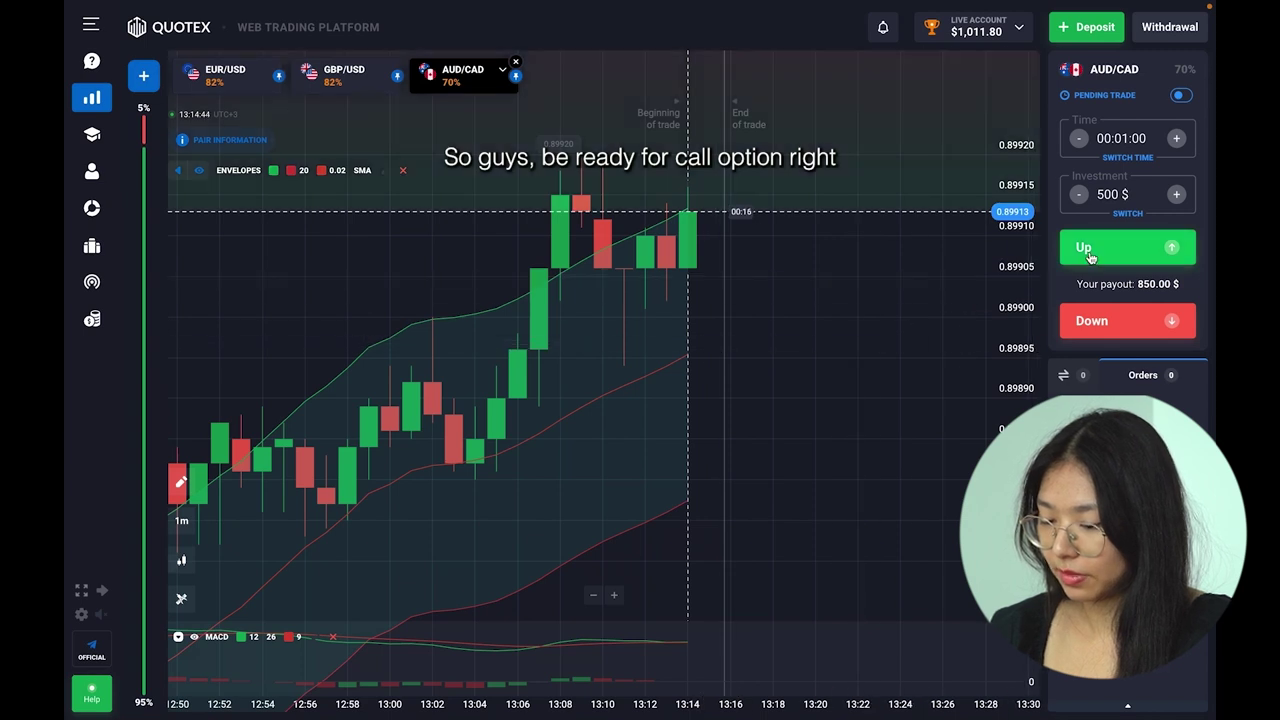
{"action": "left_click", "coordinate": [1124, 250]}
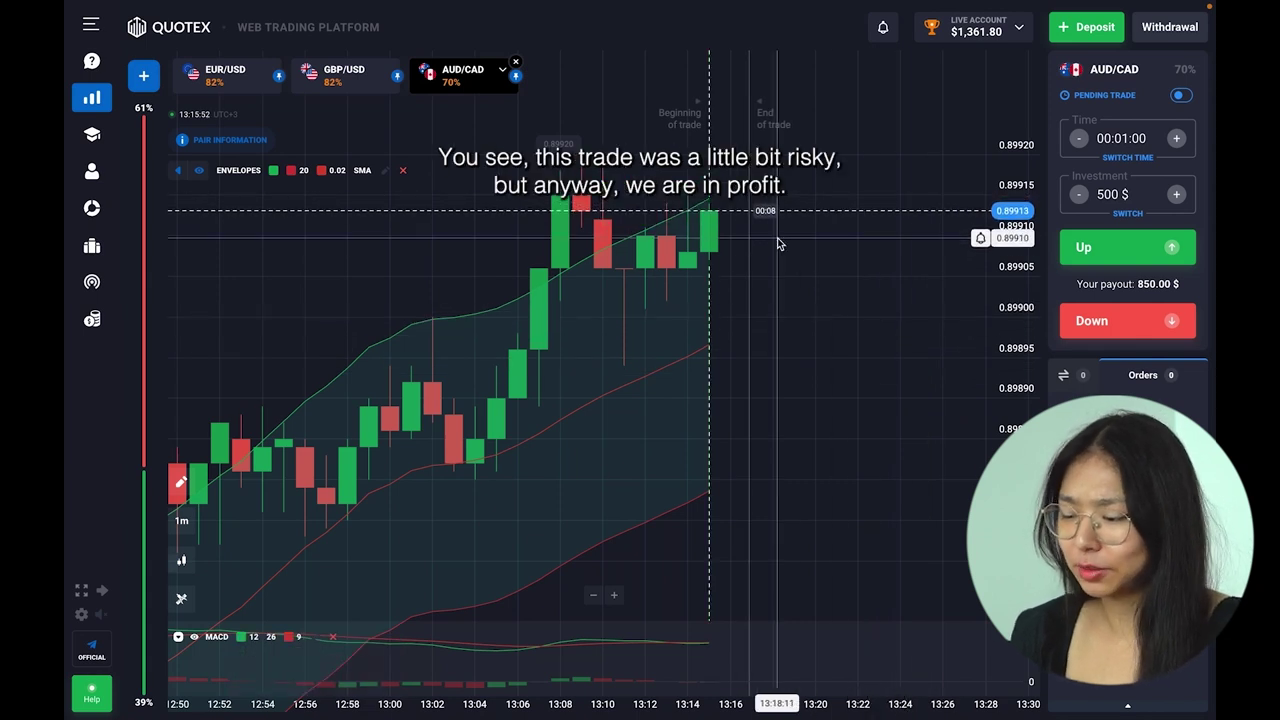
{"action": "scroll", "coordinate": [779, 243], "scroll_direction": "down", "scroll_amount": 2}
{"action": "scroll", "coordinate": [778, 243], "scroll_direction": "down", "scroll_amount": 2}
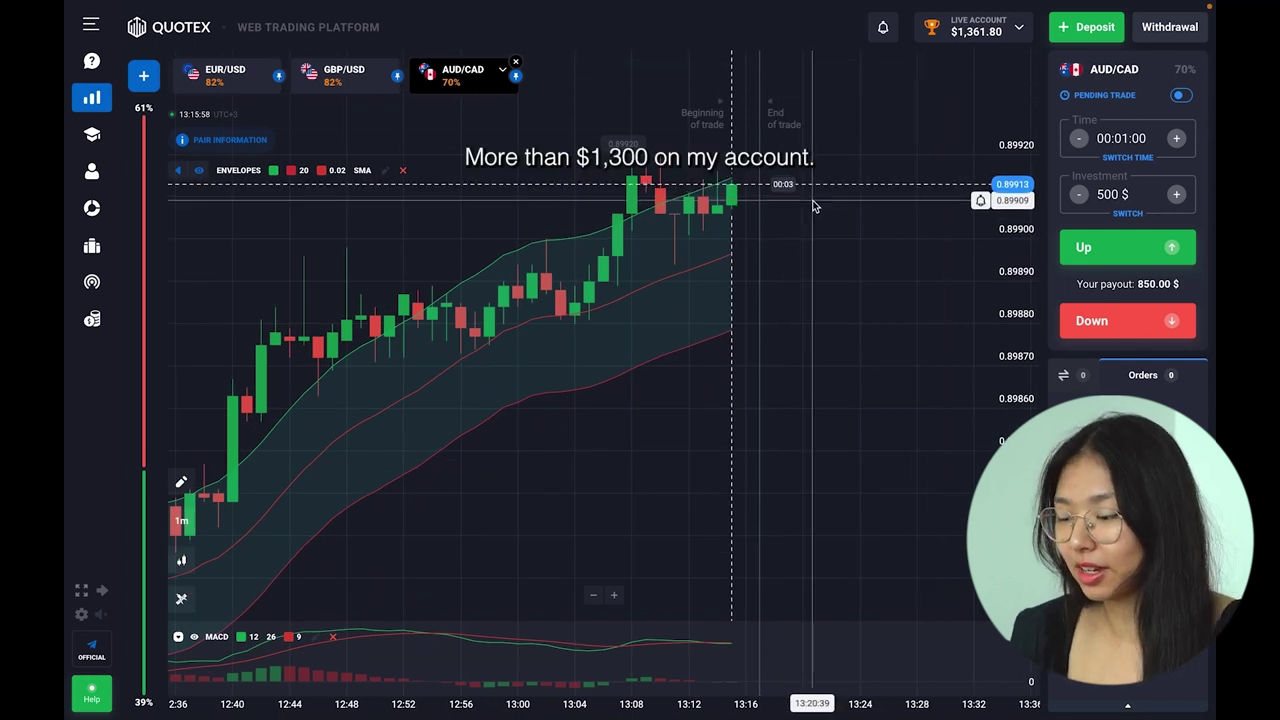
{"action": "scroll", "coordinate": [815, 210], "scroll_direction": "down", "scroll_amount": 3}
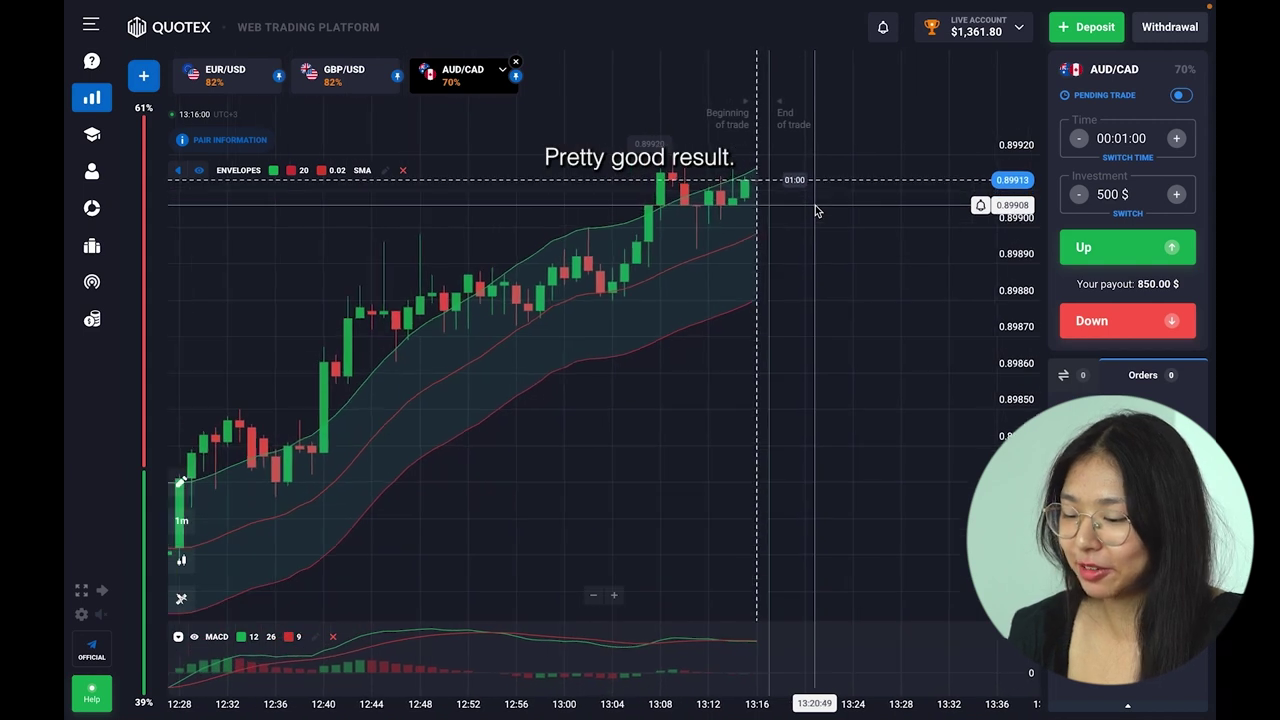
{"action": "scroll", "coordinate": [815, 210], "scroll_direction": "up", "scroll_amount": 3}
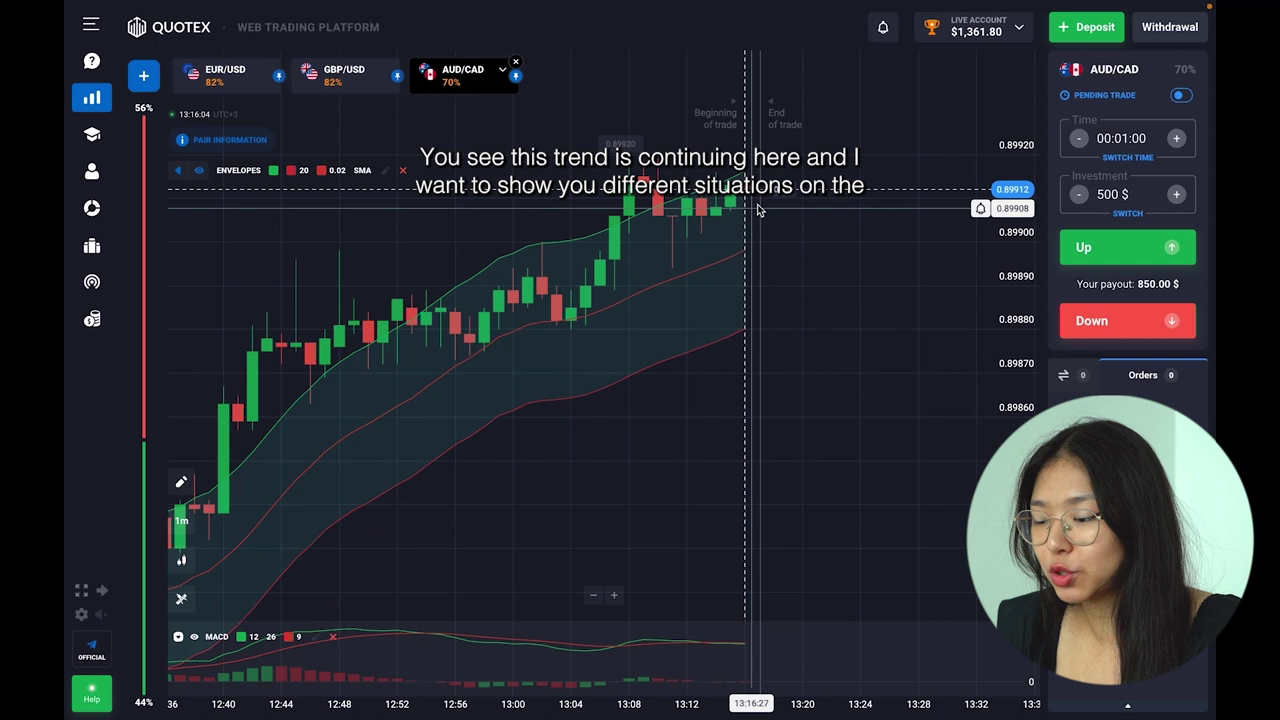
{"action": "scroll", "coordinate": [793, 202], "scroll_direction": "down", "scroll_amount": 3}
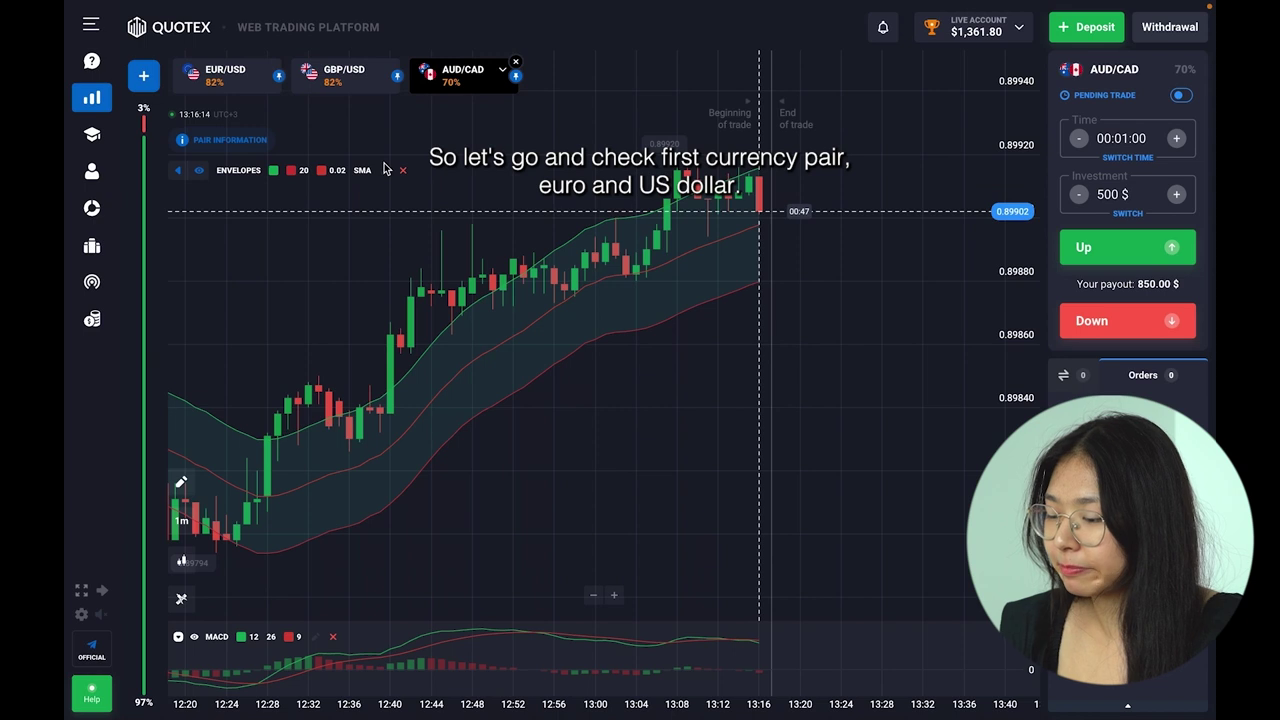
Step: Switch to the EUR/USD chart and examine its wider trend against the Envelopes channel and MACD
{"action": "left_click", "coordinate": [220, 88]}
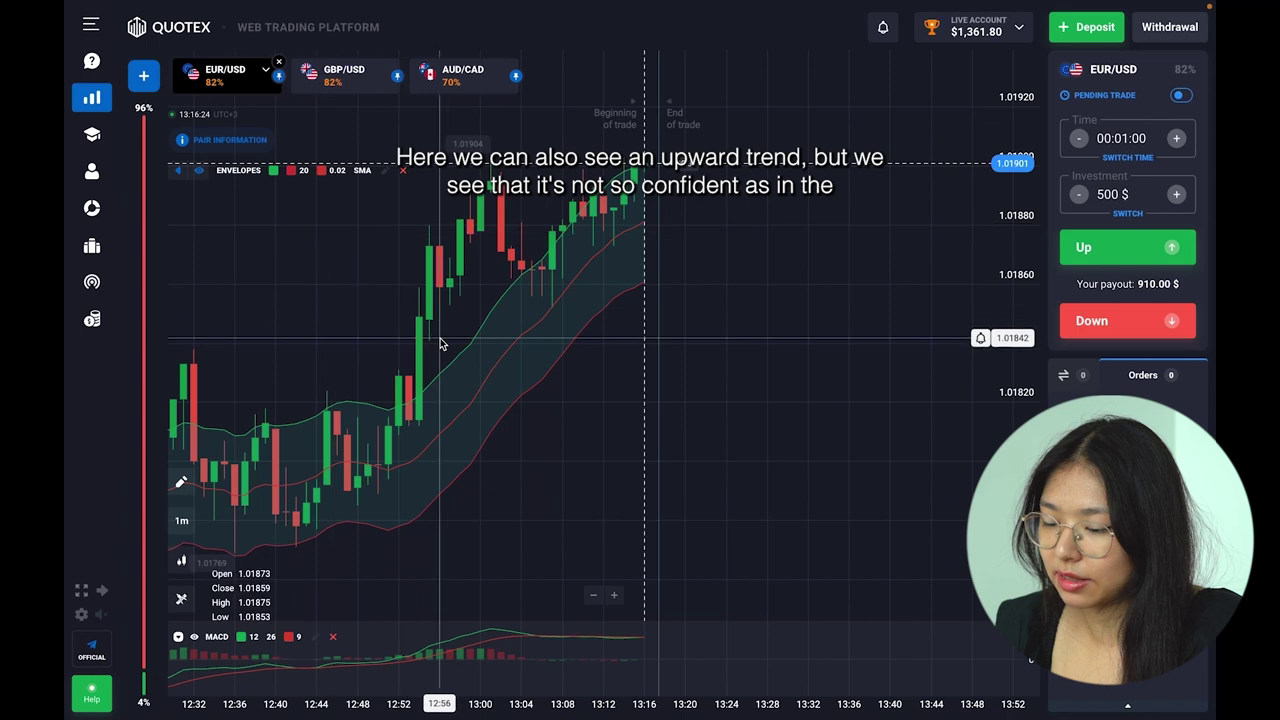
{"action": "scroll", "coordinate": [440, 343], "scroll_direction": "down", "scroll_amount": 4}
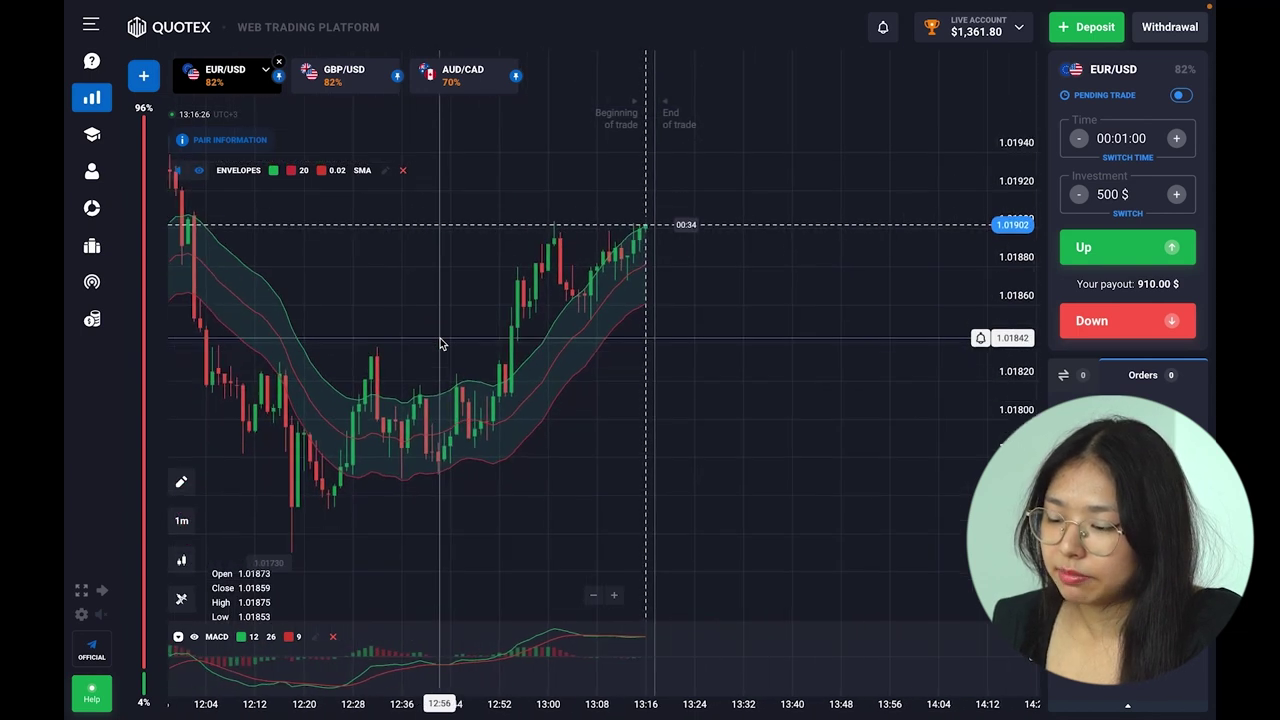
{"action": "scroll", "coordinate": [440, 343], "scroll_direction": "down", "scroll_amount": 4}
{"action": "scroll", "coordinate": [440, 343], "scroll_direction": "down", "scroll_amount": 1}
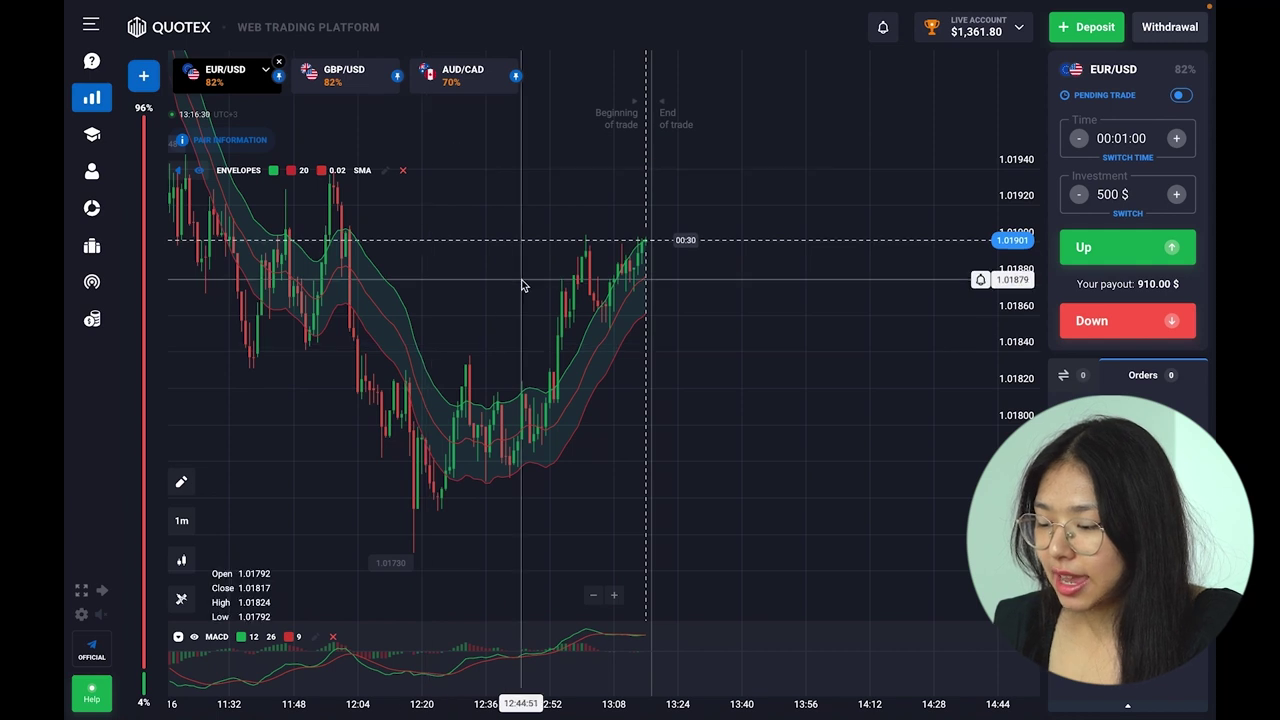
Step: Examine the EUR/USD overall trend across earlier hours, the latest candles against the Envelopes channel, and the gap between the MACD lines
{"action": "scroll", "coordinate": [522, 300], "scroll_direction": "left", "scroll_amount": 2}
{"action": "left_click_drag", "start_coordinate": [524, 309], "coordinate": [629, 359]}
{"action": "left_click_drag", "start_coordinate": [427, 345], "coordinate": [462, 337]}
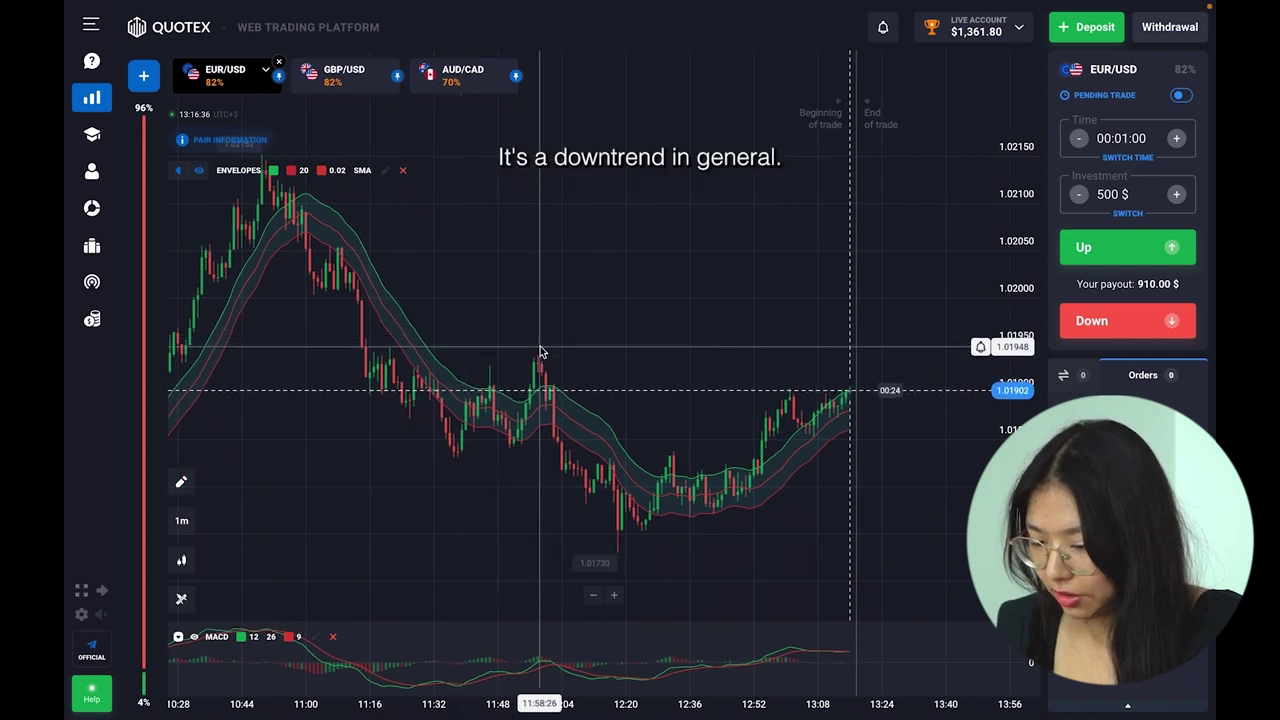
{"action": "left_click_drag", "start_coordinate": [655, 374], "coordinate": [433, 388]}
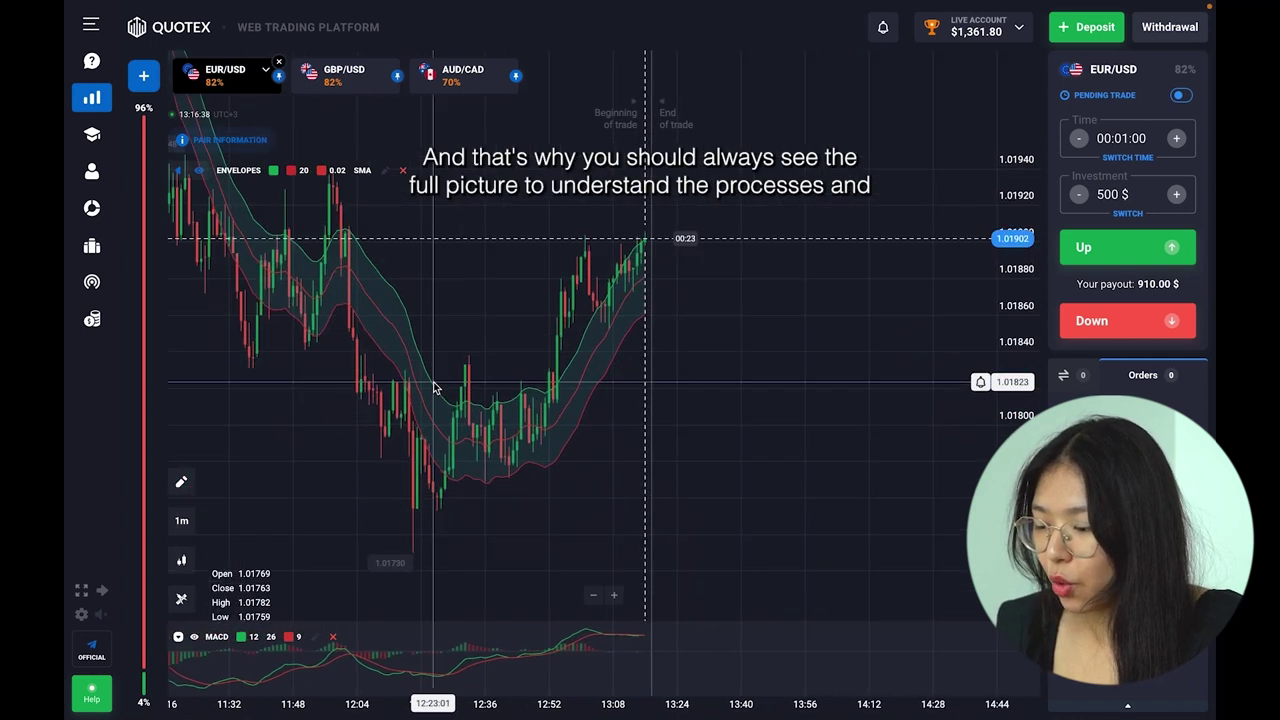
{"action": "scroll", "coordinate": [661, 247], "scroll_direction": "up", "scroll_amount": 5}
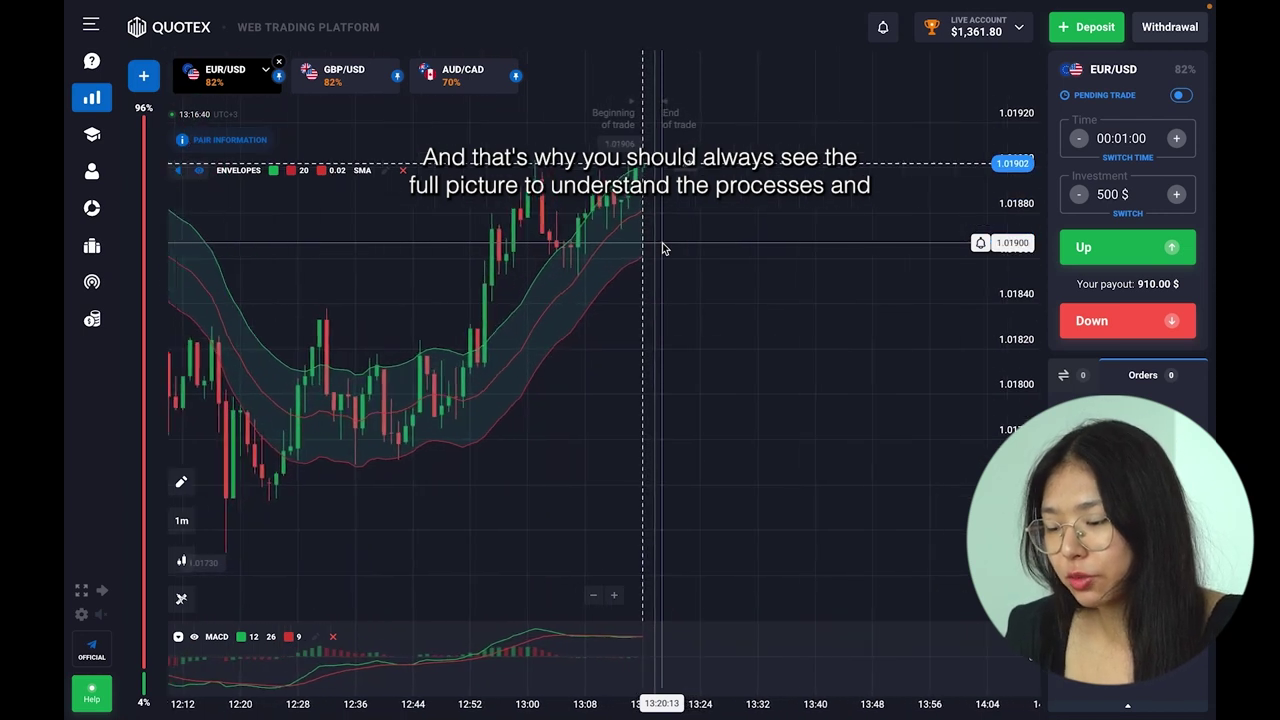
{"action": "scroll", "coordinate": [661, 247], "scroll_direction": "up", "scroll_amount": 2}
{"action": "scroll", "coordinate": [650, 213], "scroll_direction": "up", "scroll_amount": 3}
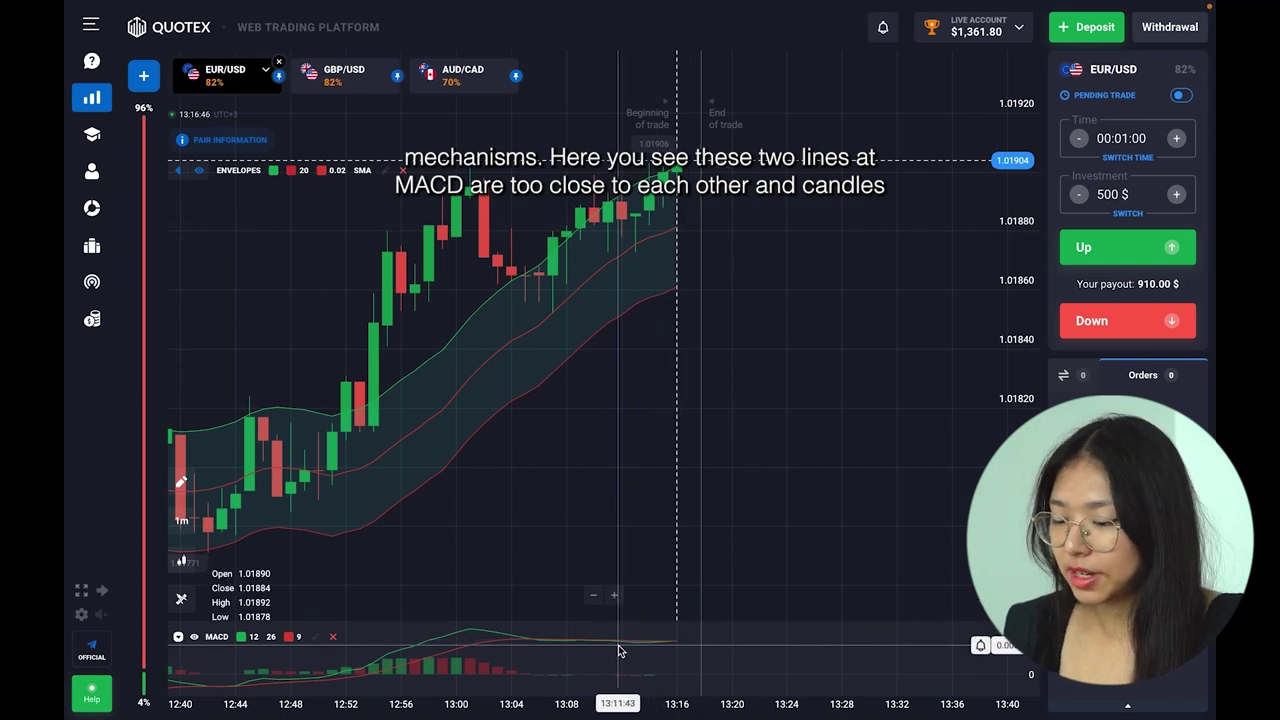
{"action": "scroll", "coordinate": [663, 409], "scroll_direction": "down", "scroll_amount": 2}
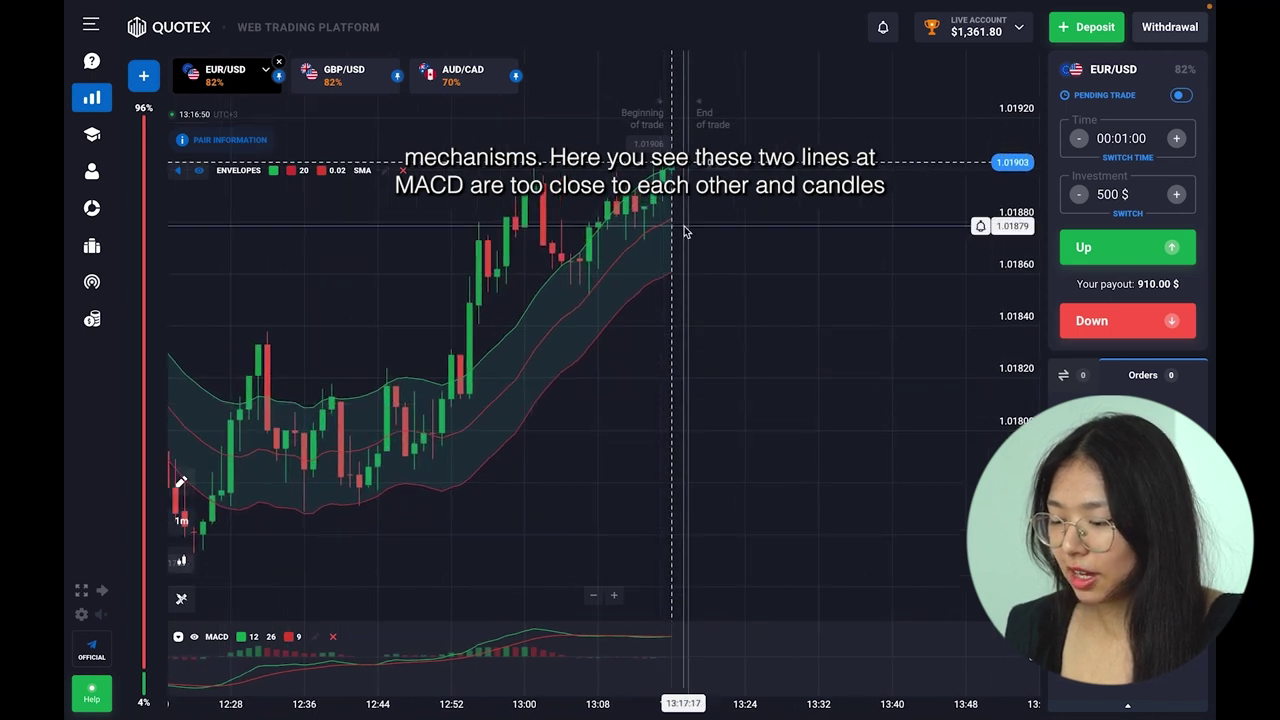
{"action": "scroll", "coordinate": [700, 185], "scroll_direction": "up", "scroll_amount": 2}
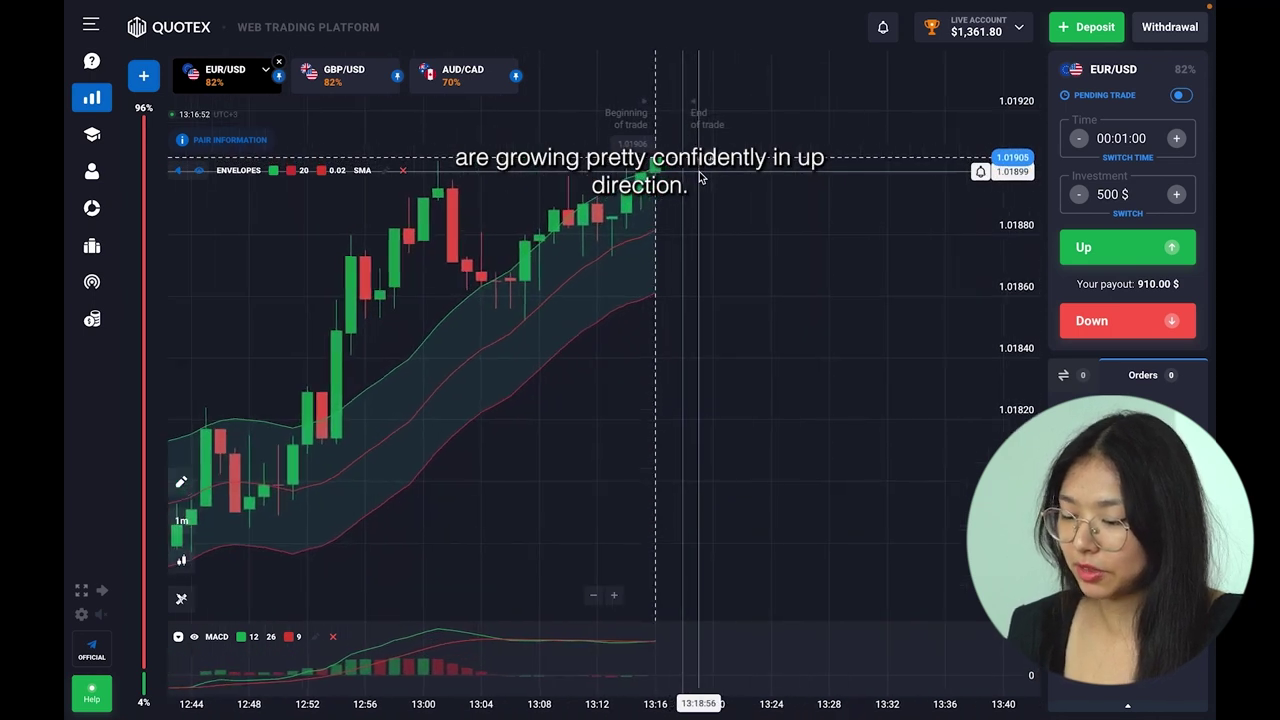
{"action": "scroll", "coordinate": [700, 178], "scroll_direction": "up", "scroll_amount": 1}
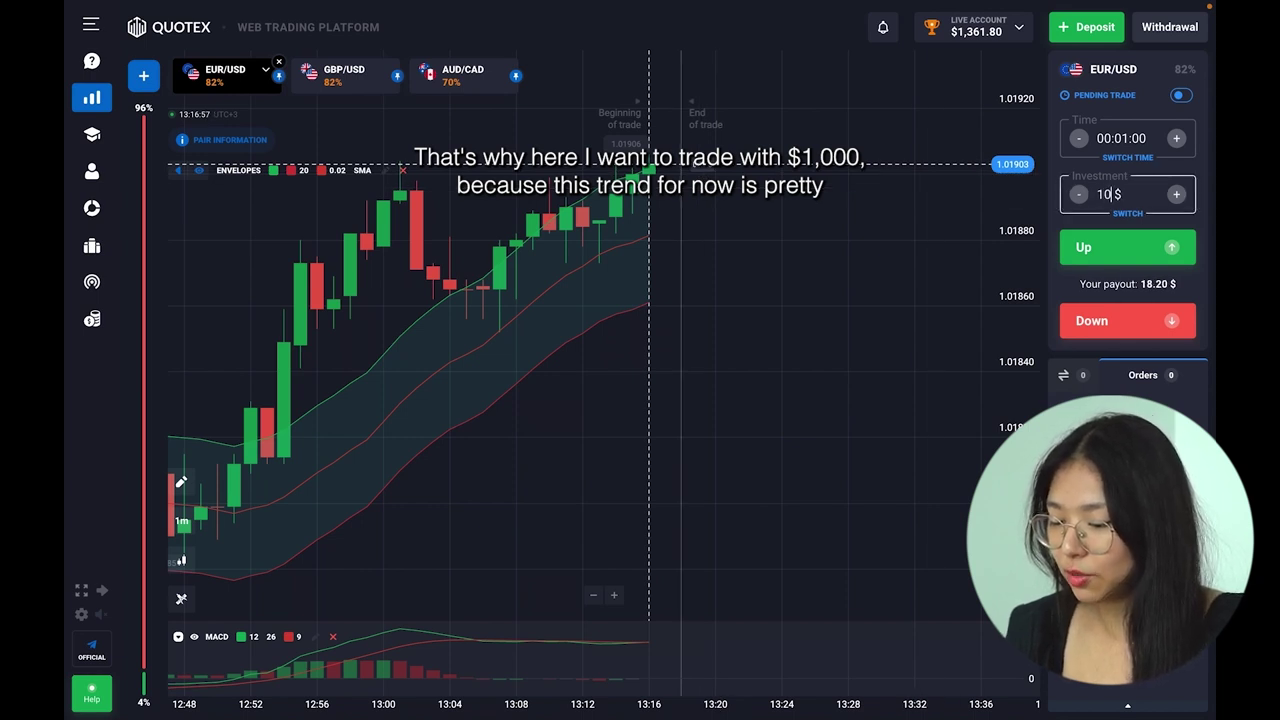
Step: Set the investment to $1,000 and open a Down trade on EUR/USD with the 00:01:00 expiration
{"action": "left_click", "coordinate": [829, 270]}
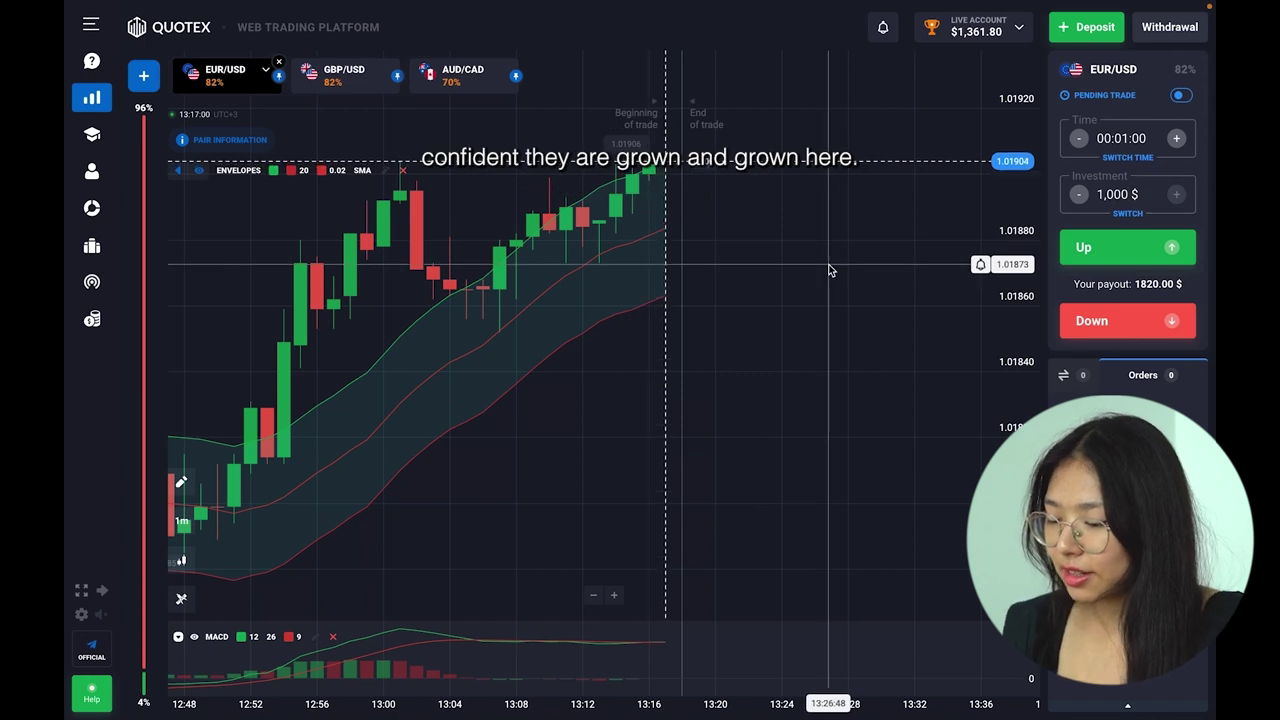
{"action": "scroll", "coordinate": [742, 234], "scroll_direction": "up", "scroll_amount": 2}
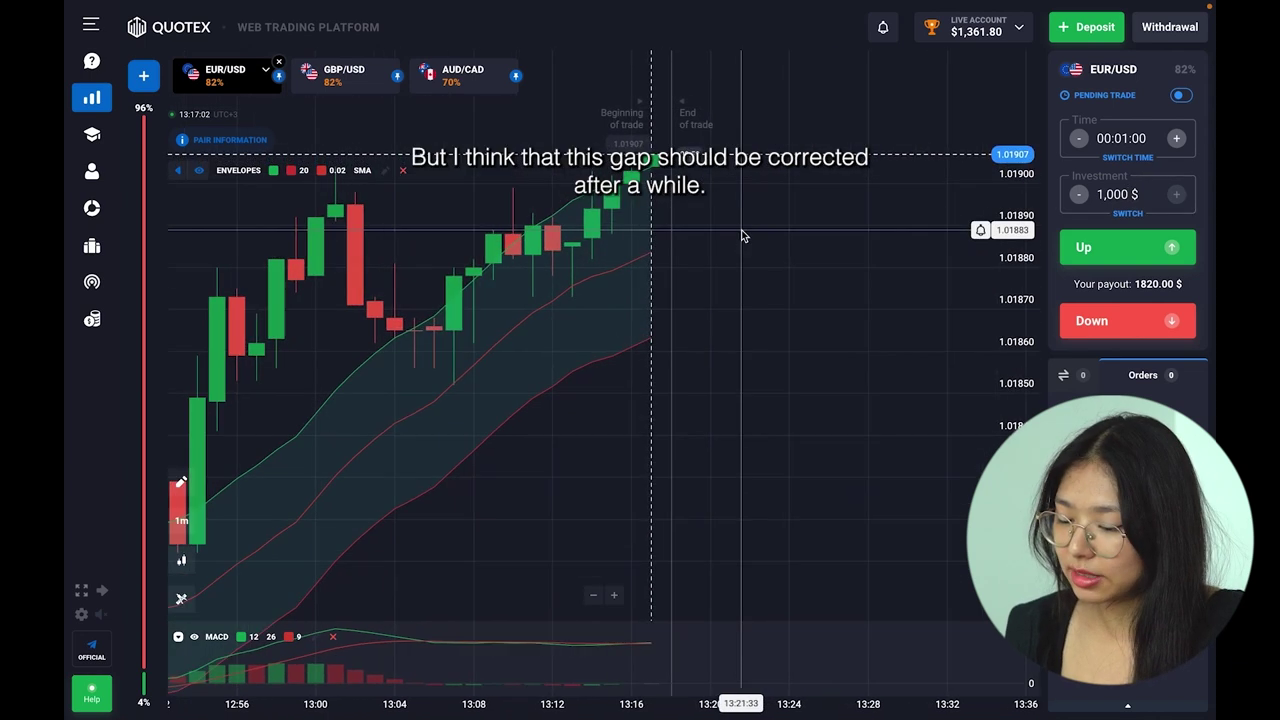
{"action": "scroll", "coordinate": [742, 234], "scroll_direction": "up", "scroll_amount": 2}
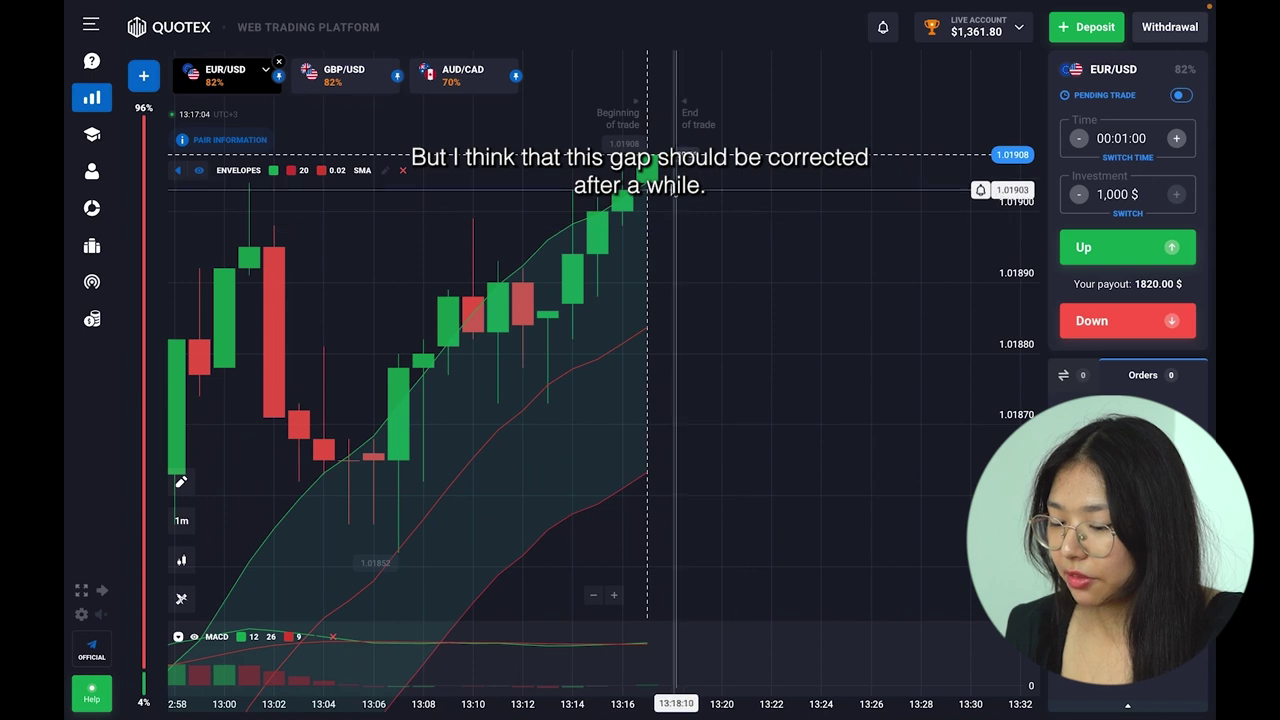
{"action": "scroll", "coordinate": [658, 188], "scroll_direction": "up", "scroll_amount": 2}
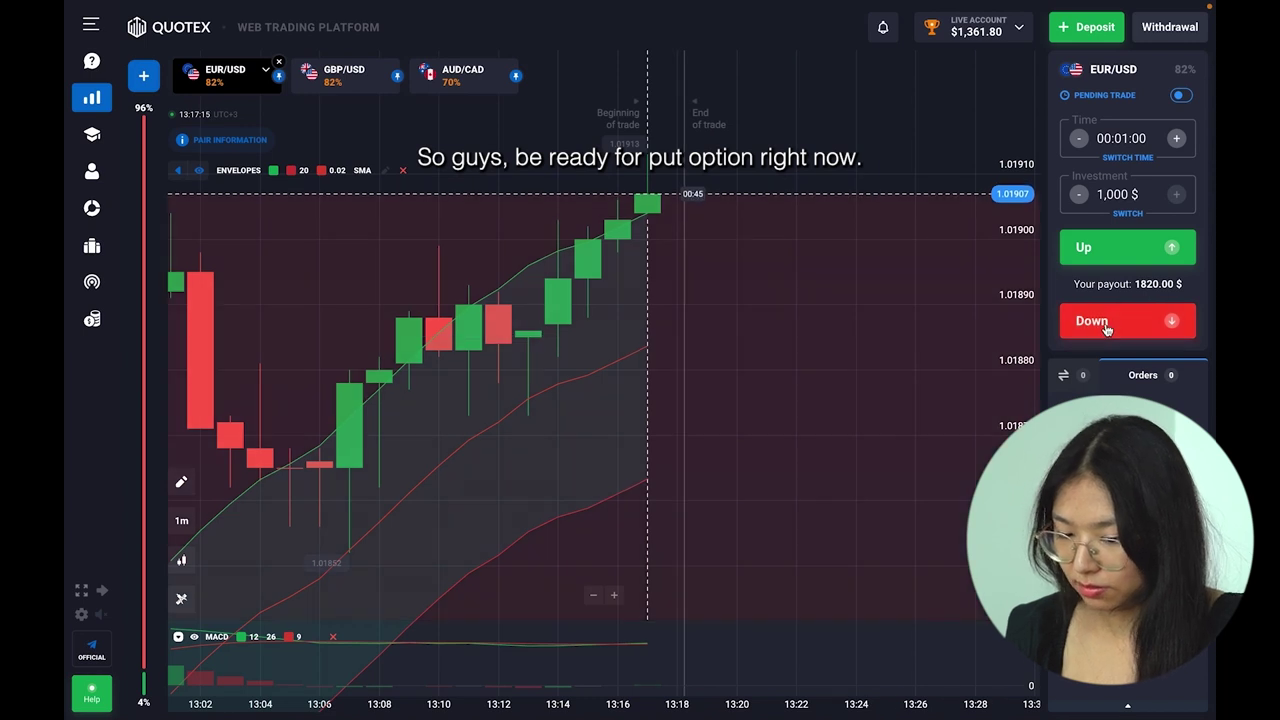
{"action": "left_click", "coordinate": [1107, 328]}
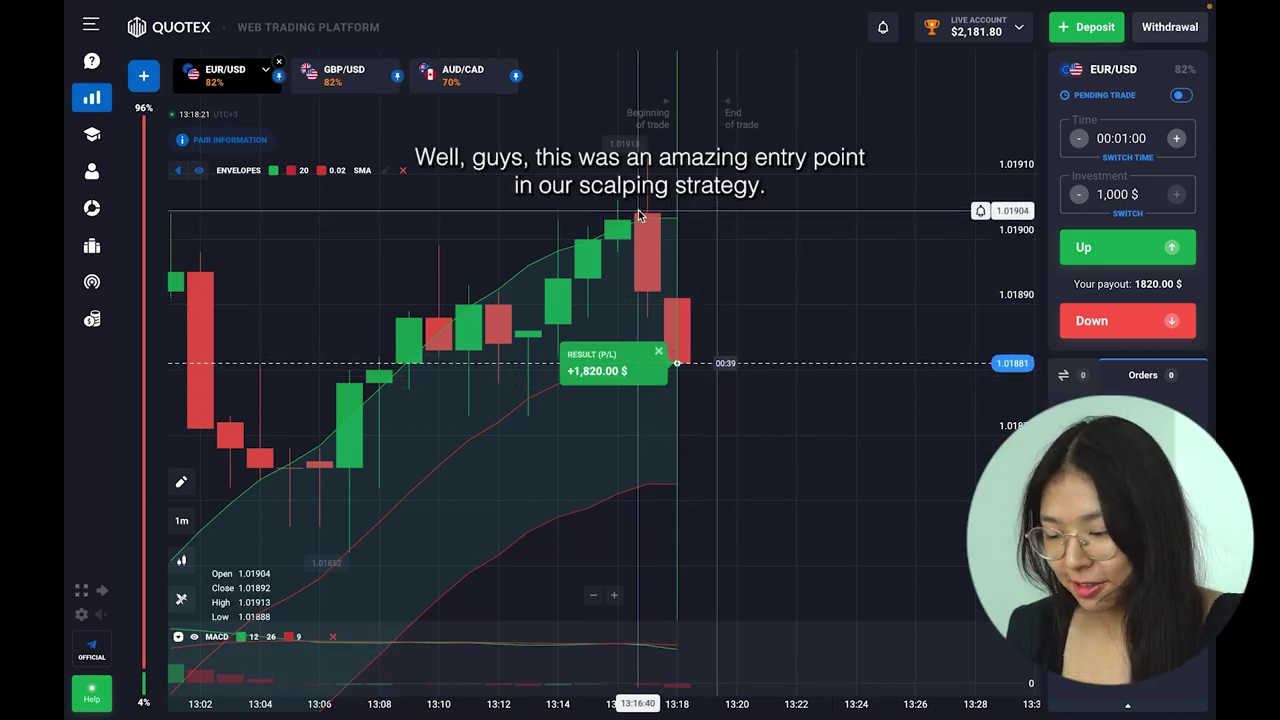
Step: Review the EUR/USD candles around the Down trade's entry point, comparing the short-term move with the wider trend
{"action": "scroll", "coordinate": [648, 215], "scroll_direction": "down", "scroll_amount": 3}
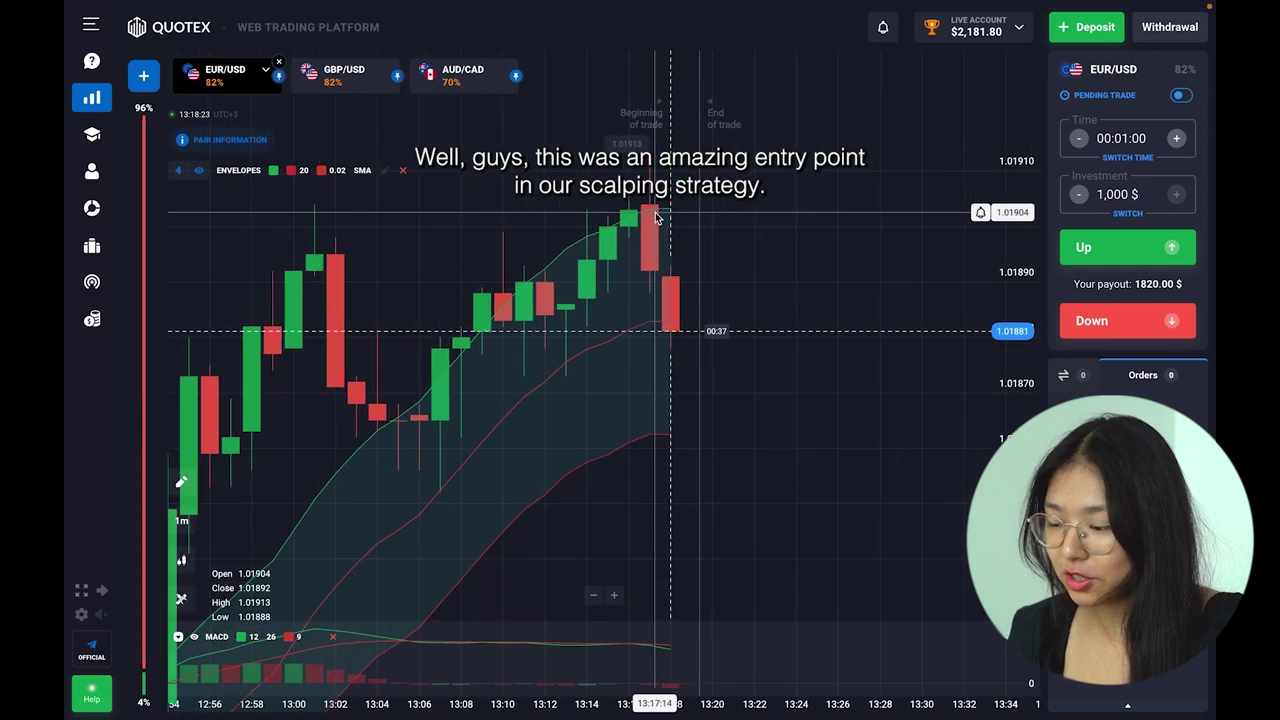
{"action": "scroll", "coordinate": [656, 218], "scroll_direction": "down", "scroll_amount": 2}
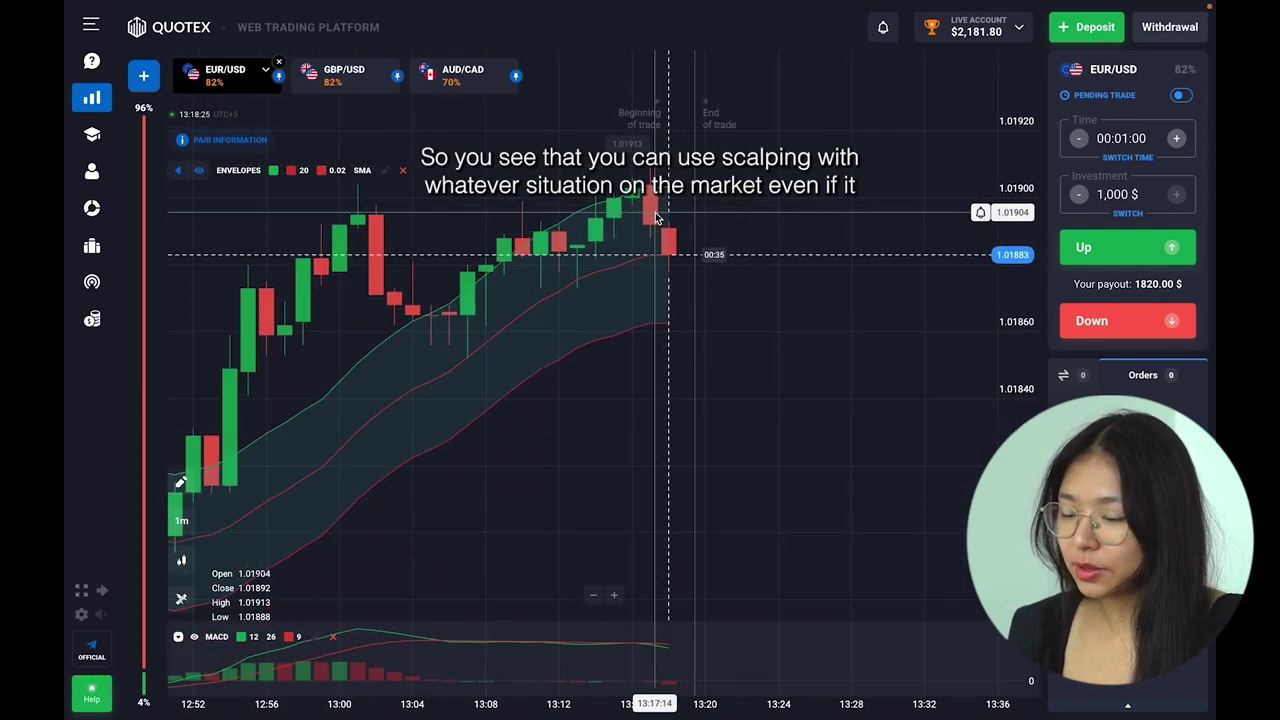
{"action": "mouse_move", "coordinate": [460, 314]}
{"action": "left_mouse_down"}
{"action": "mouse_move", "coordinate": [531, 320]}
{"action": "mouse_move", "coordinate": [473, 313]}
{"action": "left_mouse_up"}
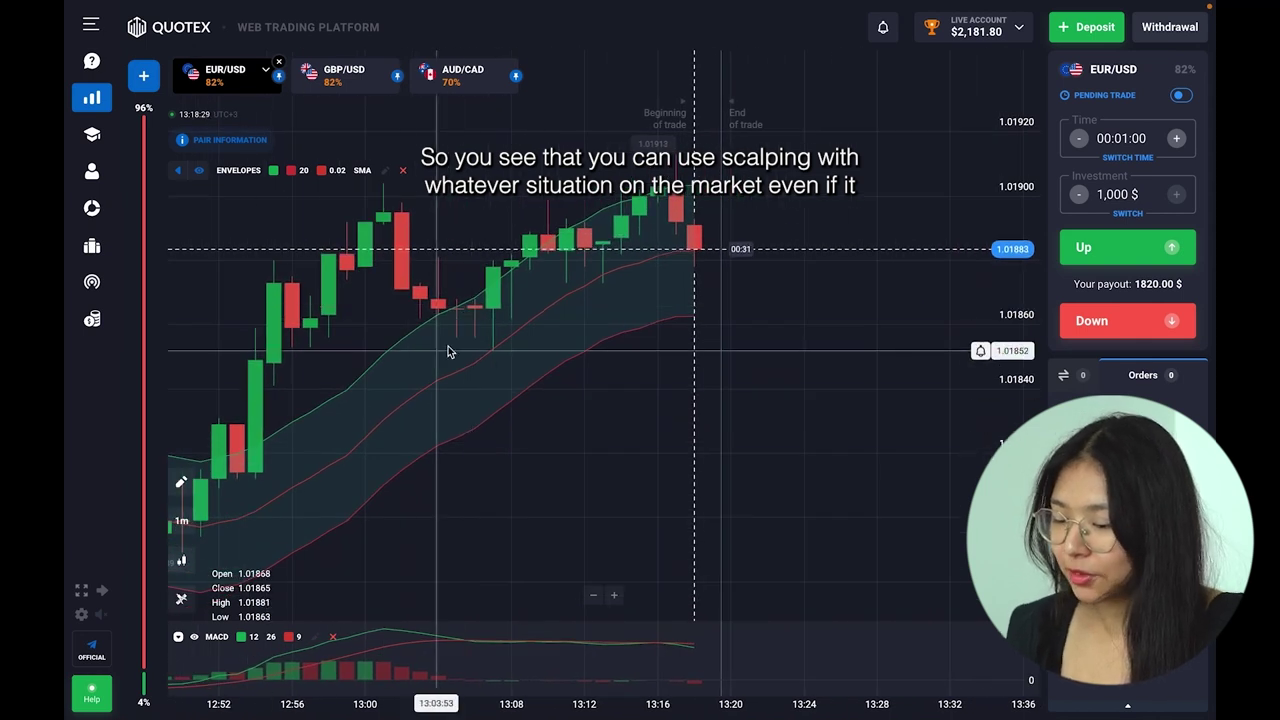
{"action": "scroll", "coordinate": [655, 286], "scroll_direction": "down", "scroll_amount": 3}
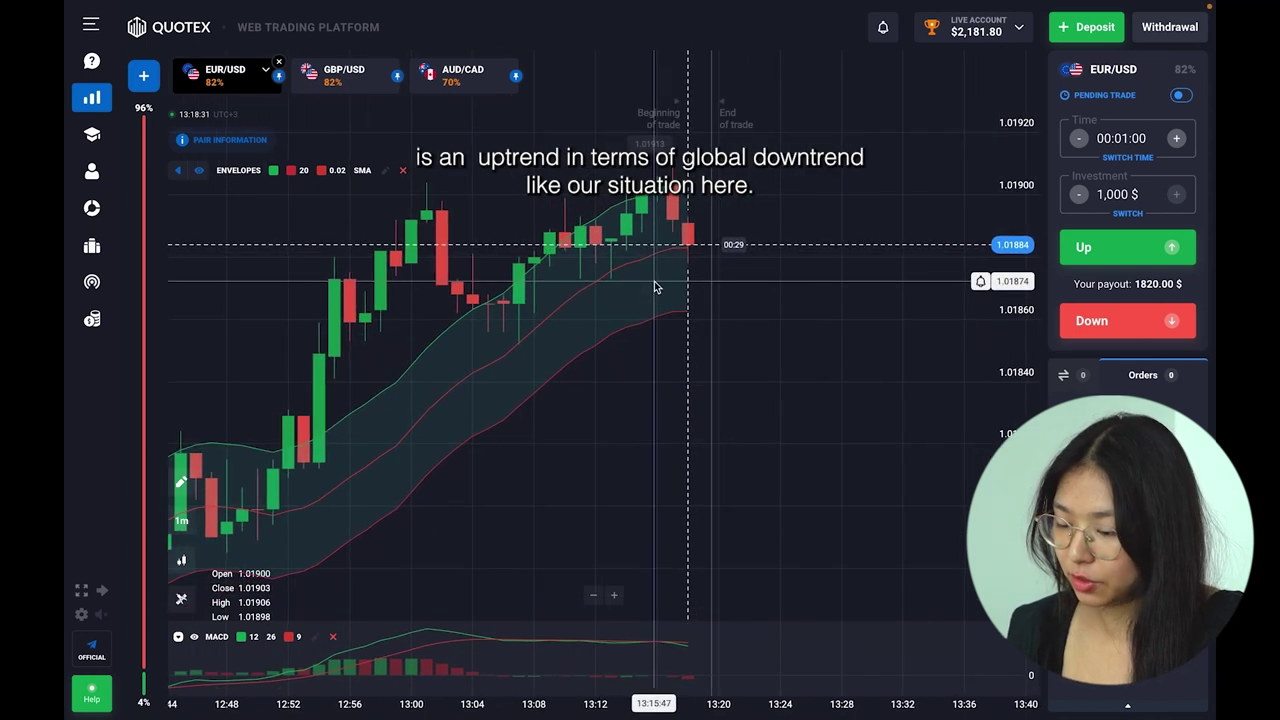
{"action": "scroll", "coordinate": [655, 287], "scroll_direction": "up", "scroll_amount": 4}
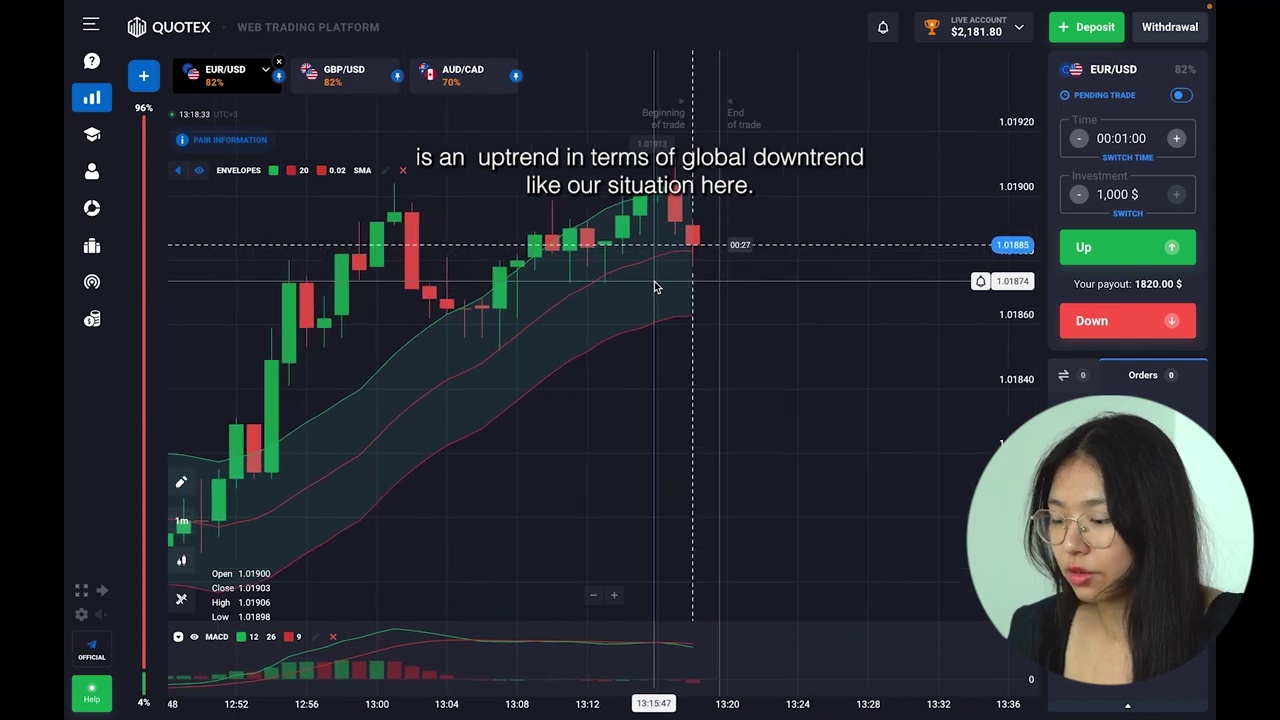
{"action": "scroll", "coordinate": [654, 281], "scroll_direction": "up", "scroll_amount": 2}
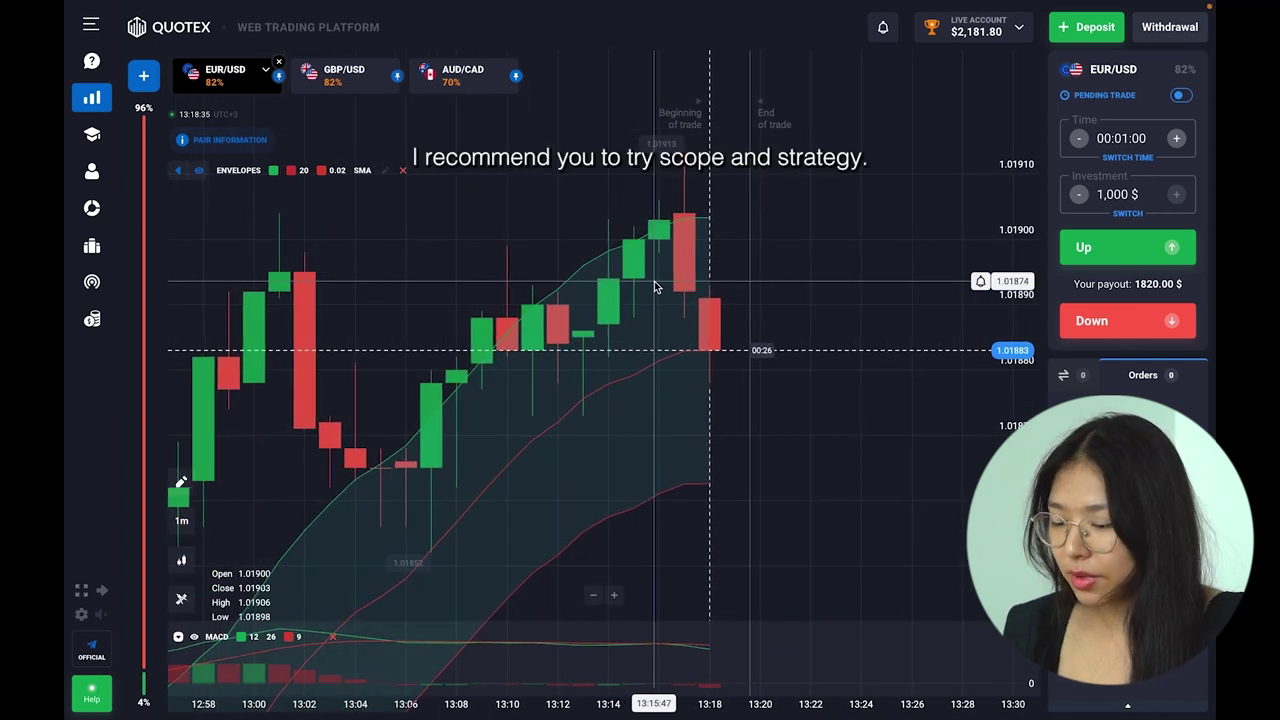
{"action": "scroll", "coordinate": [715, 257], "scroll_direction": "up", "scroll_amount": 2}
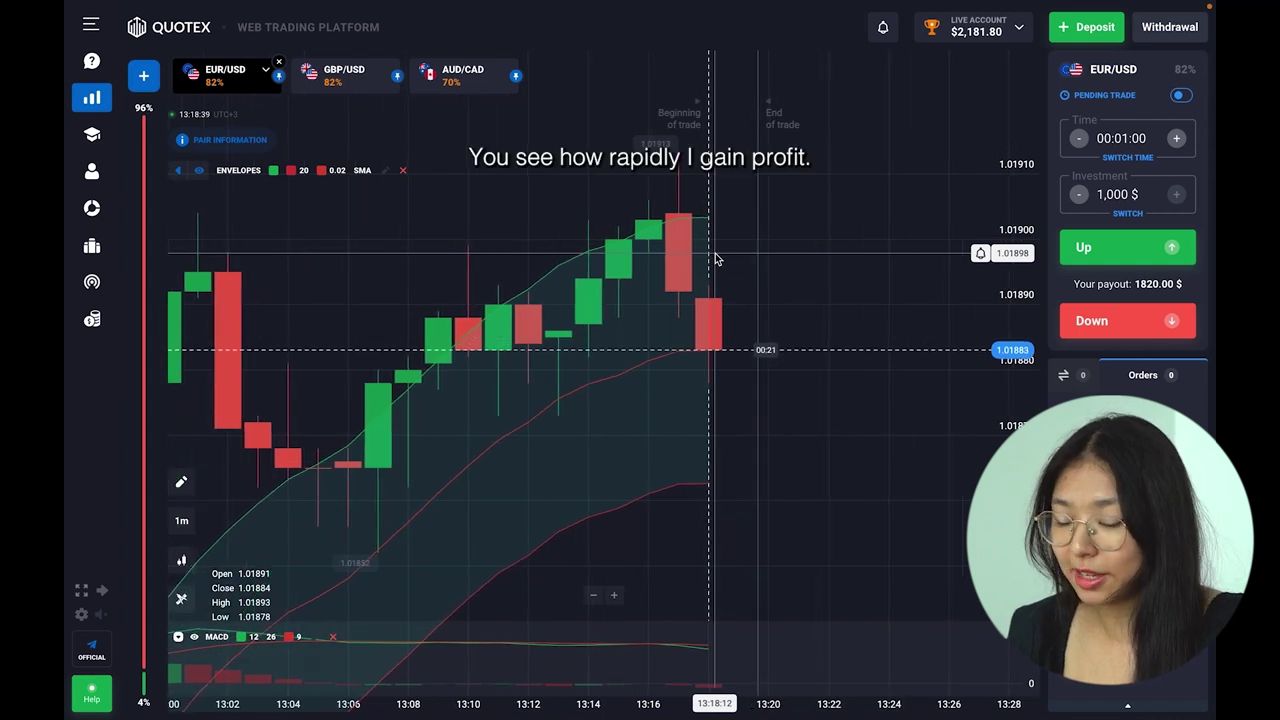
{"action": "scroll", "coordinate": [715, 253], "scroll_direction": "up", "scroll_amount": 1}
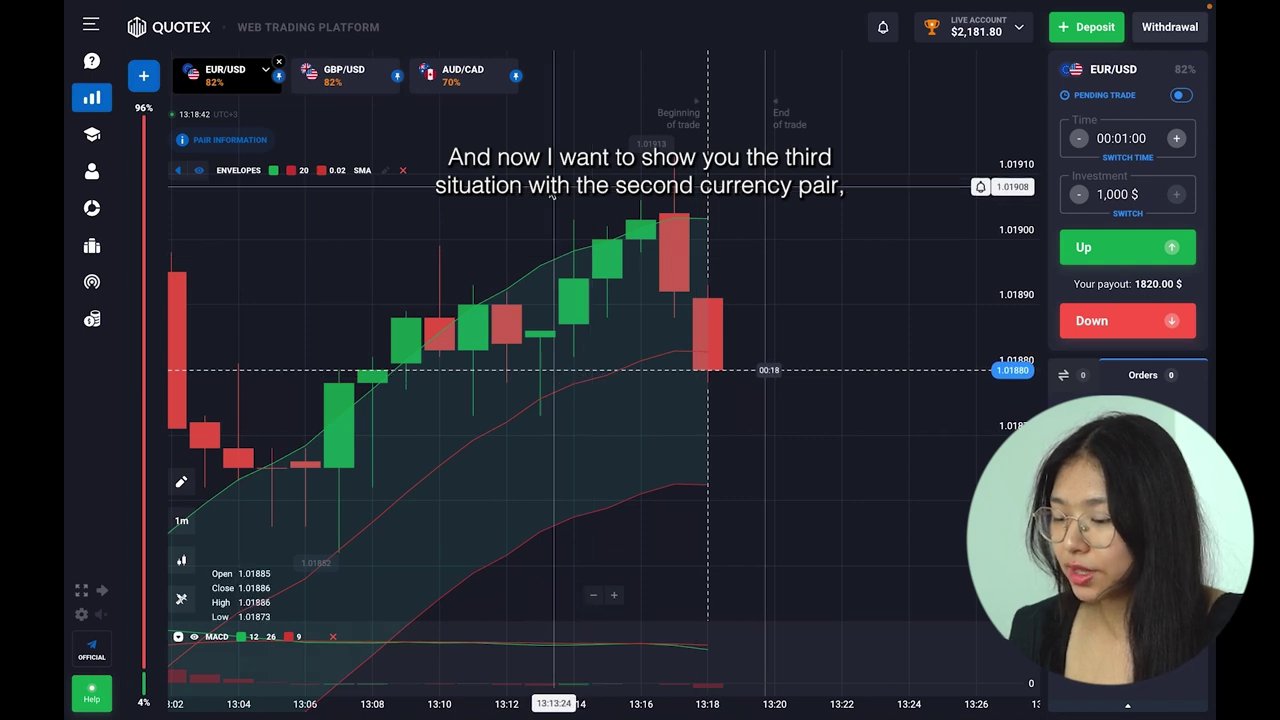
Step: Switch to the GBP/USD chart and examine its trend, the latest candles' position in the Envelopes channel and the MACD line crossing
{"action": "left_click", "coordinate": [340, 88]}
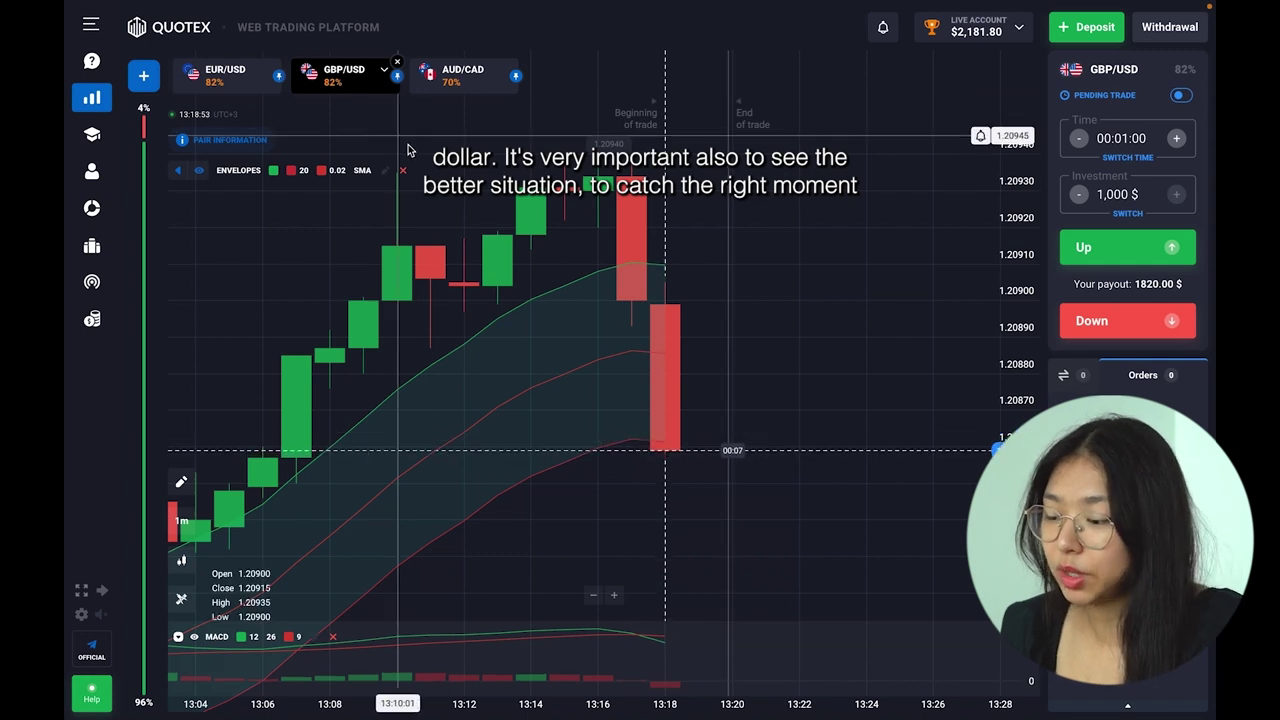
{"action": "scroll", "coordinate": [622, 339], "scroll_direction": "down", "scroll_amount": 2}
{"action": "scroll", "coordinate": [622, 339], "scroll_direction": "down", "scroll_amount": 2}
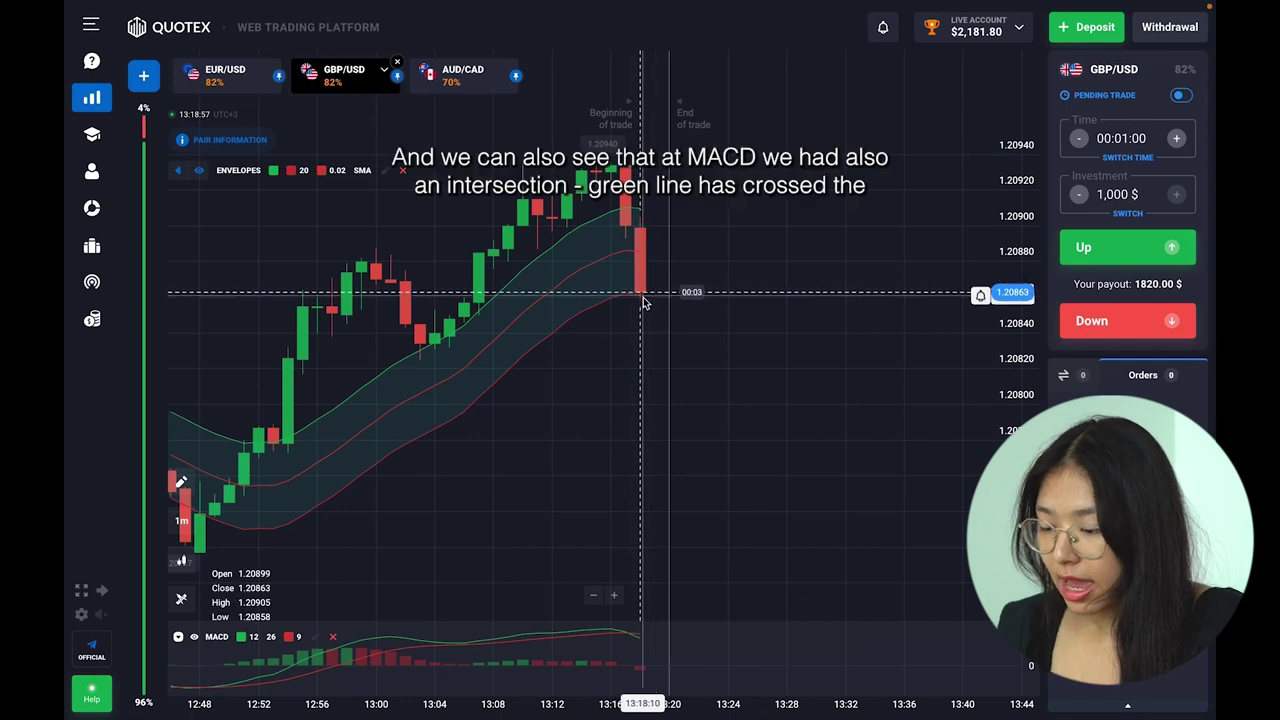
{"action": "scroll", "coordinate": [645, 312], "scroll_direction": "down", "scroll_amount": 4}
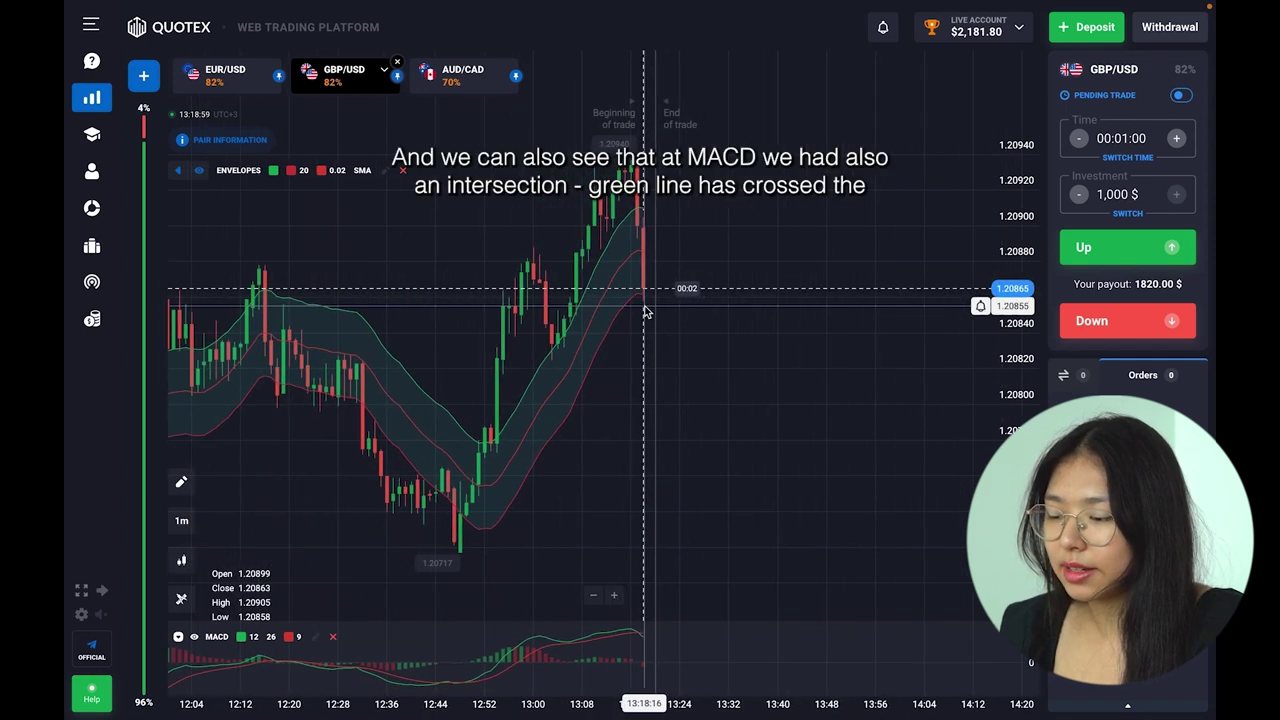
{"action": "scroll", "coordinate": [645, 312], "scroll_direction": "up", "scroll_amount": 4}
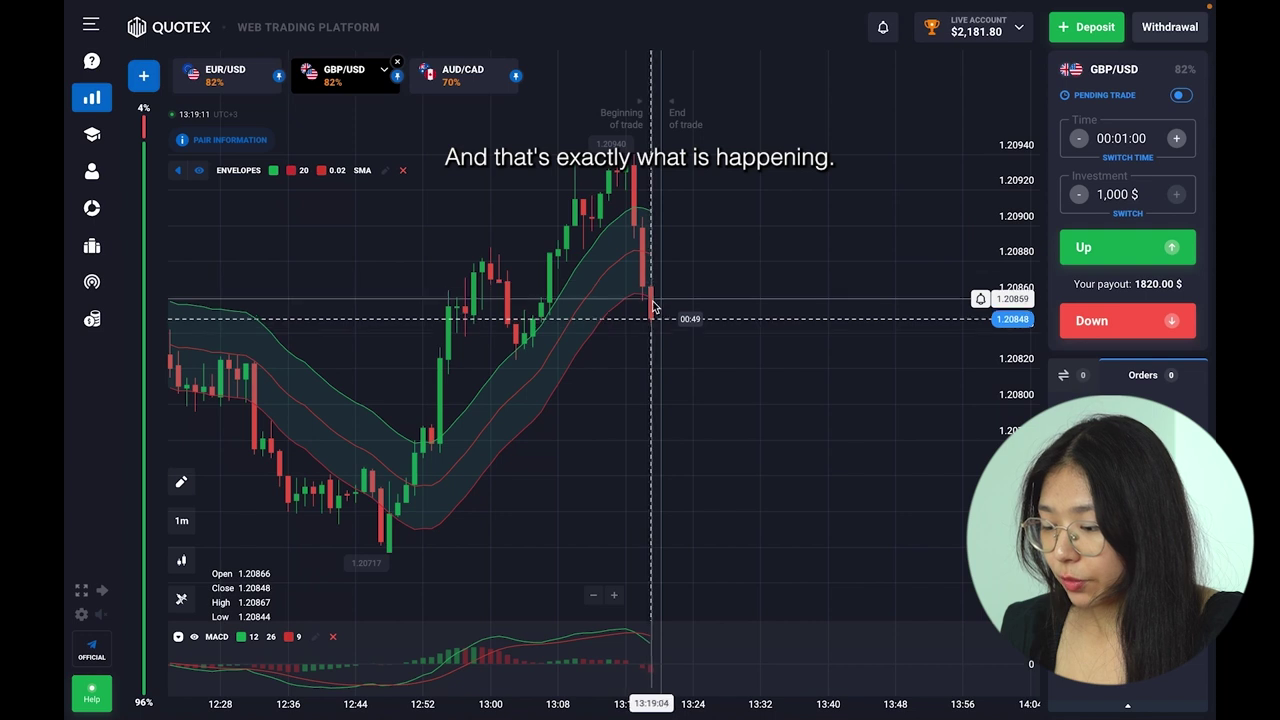
{"action": "scroll", "coordinate": [650, 343], "scroll_direction": "down", "scroll_amount": 1}
{"action": "scroll", "coordinate": [650, 343], "scroll_direction": "up", "scroll_amount": 2}
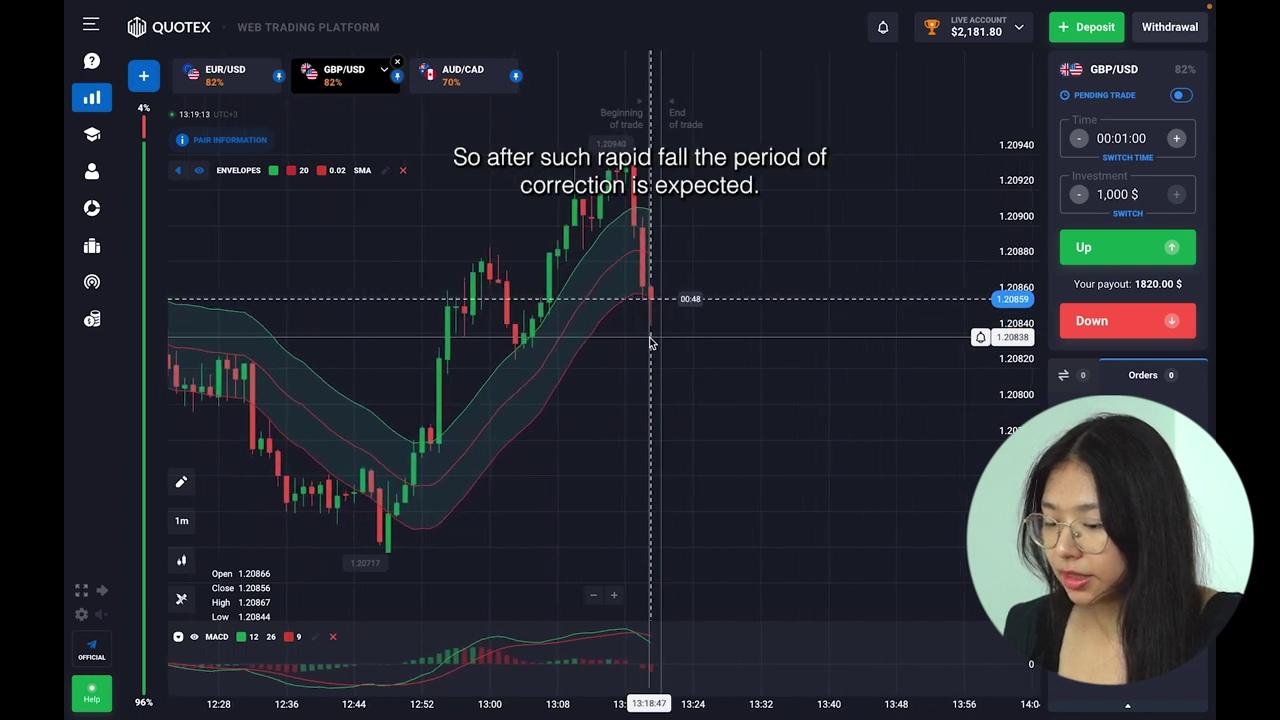
{"action": "scroll", "coordinate": [650, 343], "scroll_direction": "up", "scroll_amount": 2}
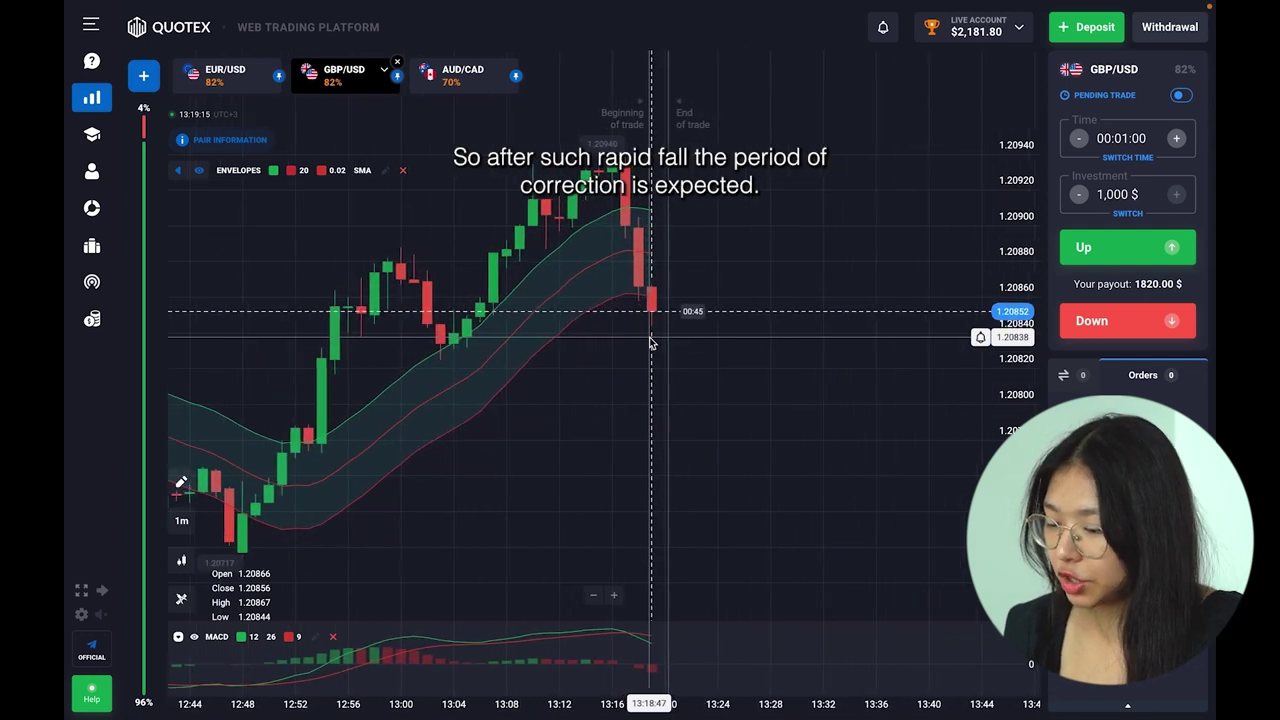
Step: Open two Up trades of $1,000 each on GBP/USD with the 00:01:00 expiration
{"action": "scroll", "coordinate": [650, 343], "scroll_direction": "down", "scroll_amount": 1}
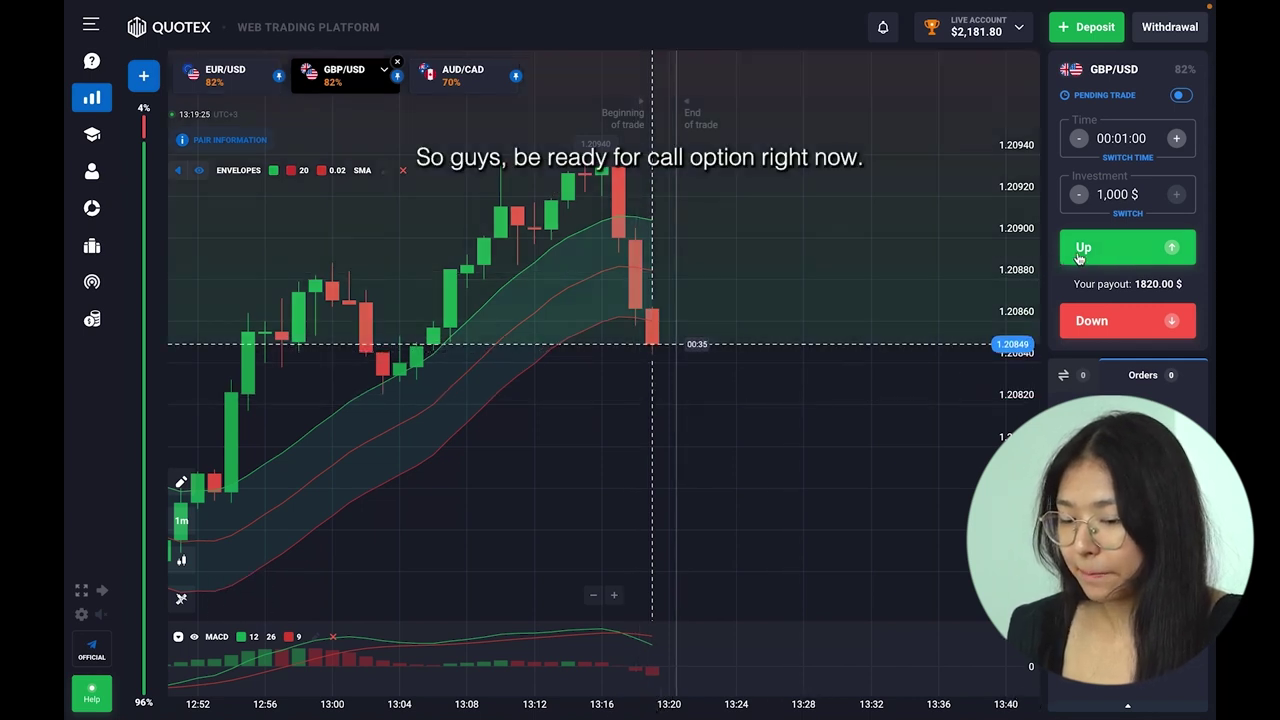
{"action": "left_click", "coordinate": [1110, 250]}
{"action": "left_click", "coordinate": [1110, 250]}
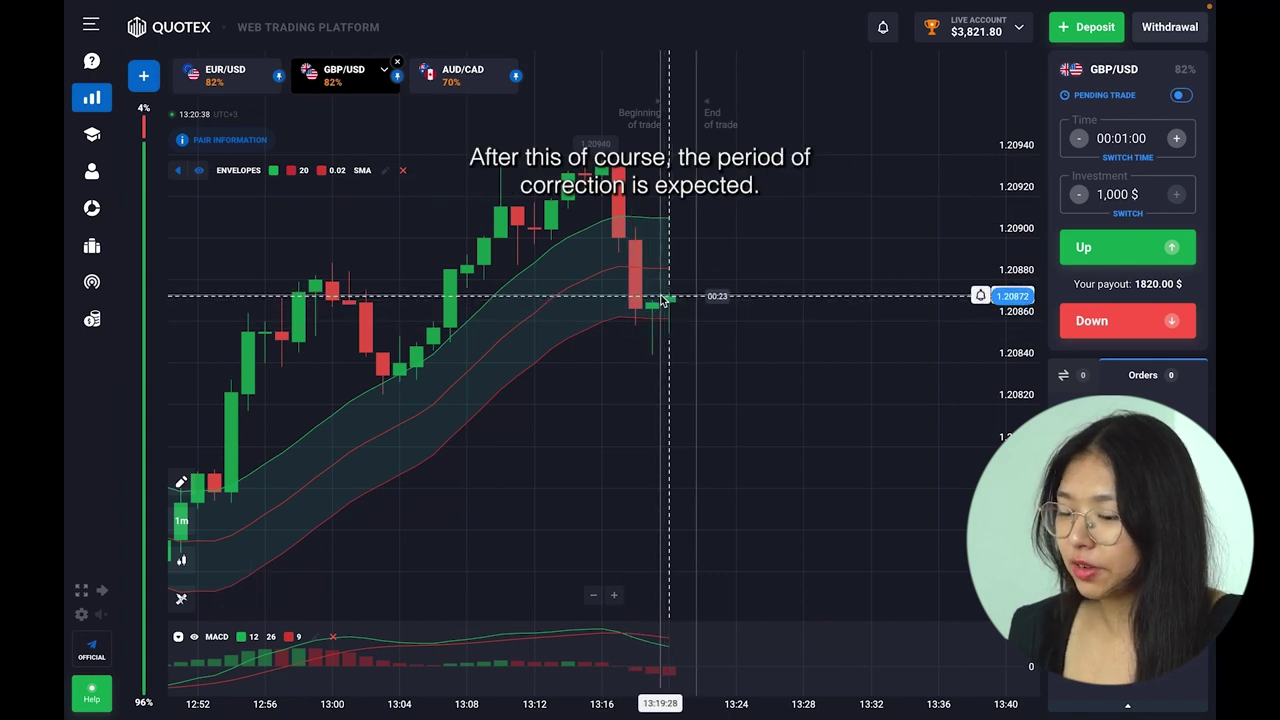
Step: Review the GBP/USD candles following the Up trades against the Envelopes channel and the local trend
{"action": "scroll", "coordinate": [665, 300], "scroll_direction": "down", "scroll_amount": 2}
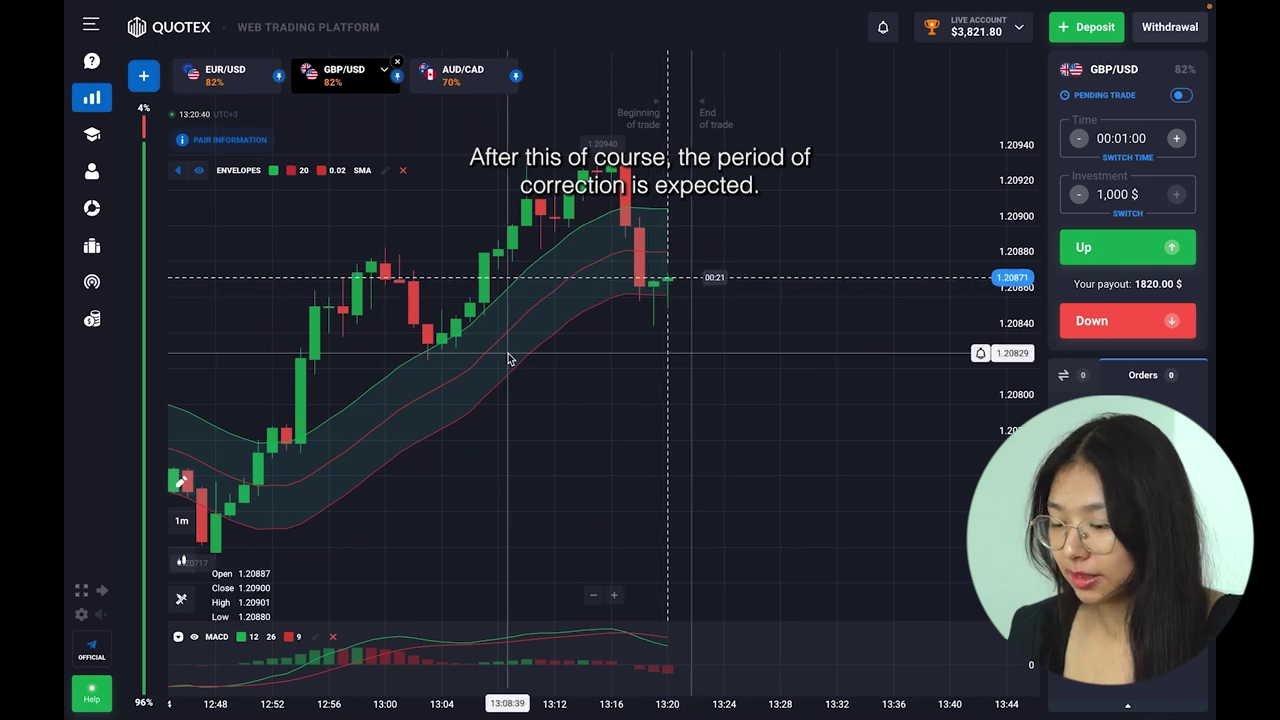
{"action": "scroll", "coordinate": [506, 359], "scroll_direction": "down", "scroll_amount": 1}
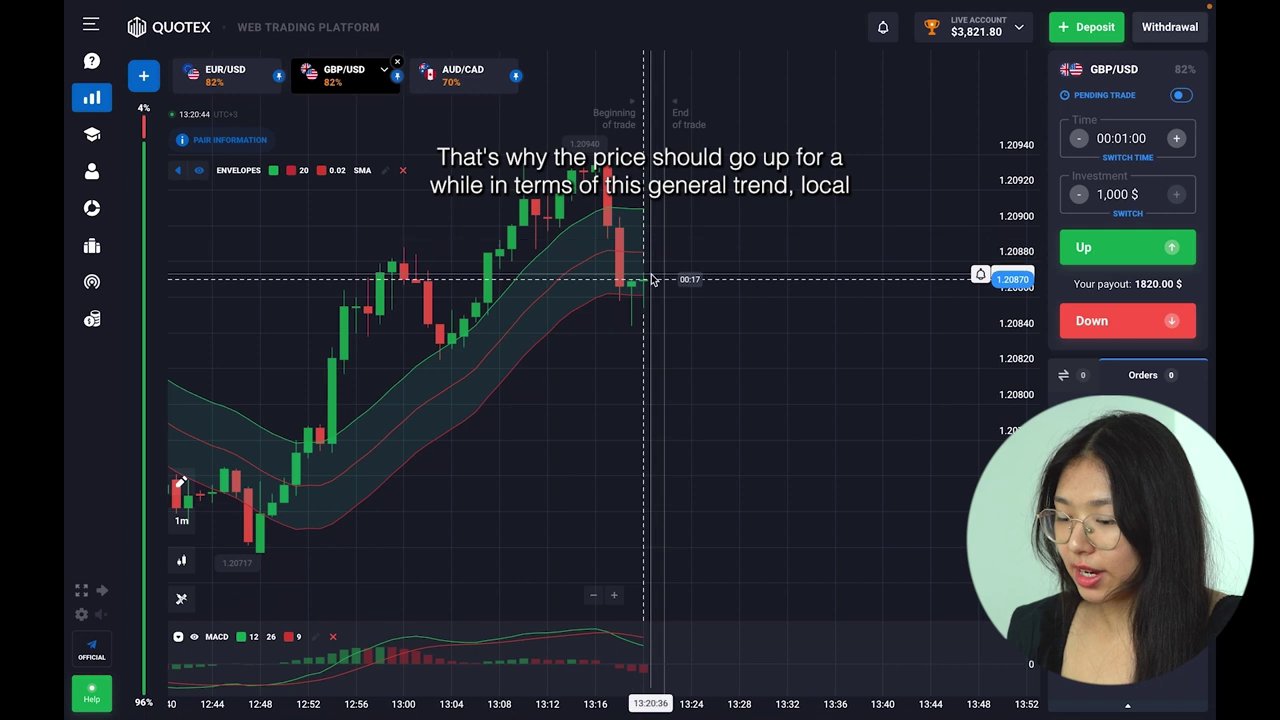
{"action": "scroll", "coordinate": [660, 242], "scroll_direction": "down", "scroll_amount": 1}
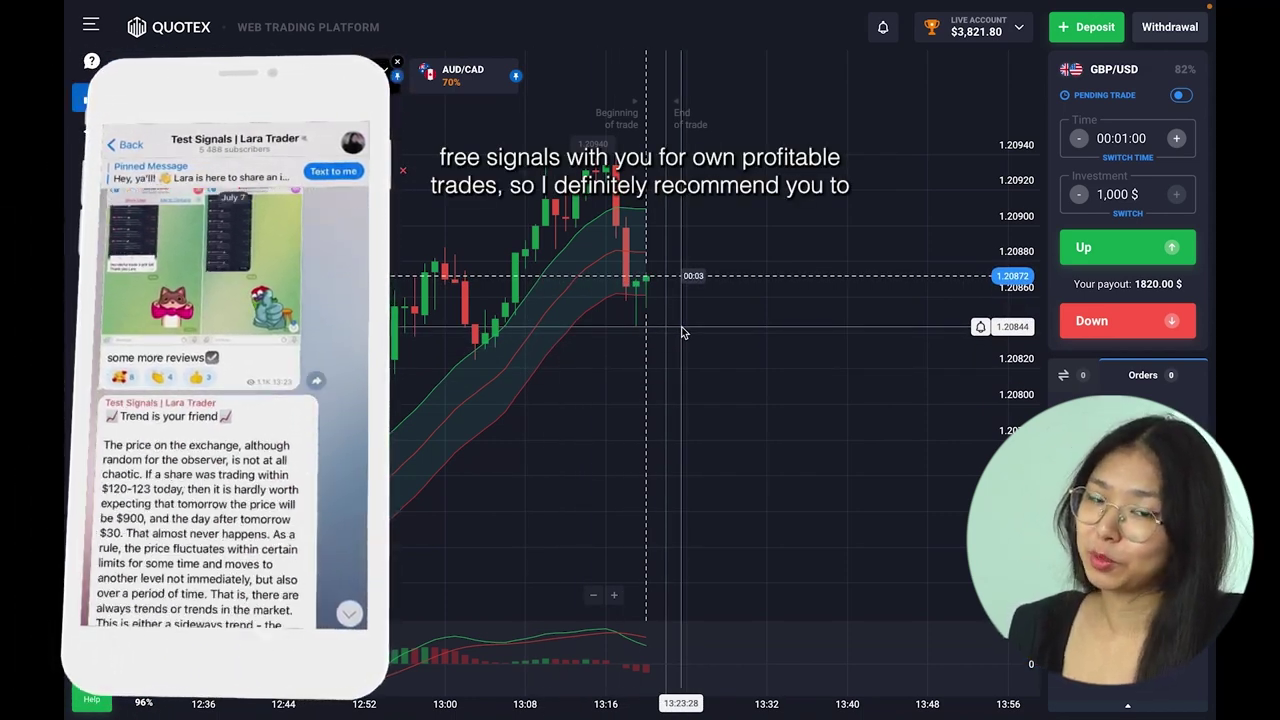
{"action": "scroll", "coordinate": [681, 326], "scroll_direction": "up", "scroll_amount": 3}
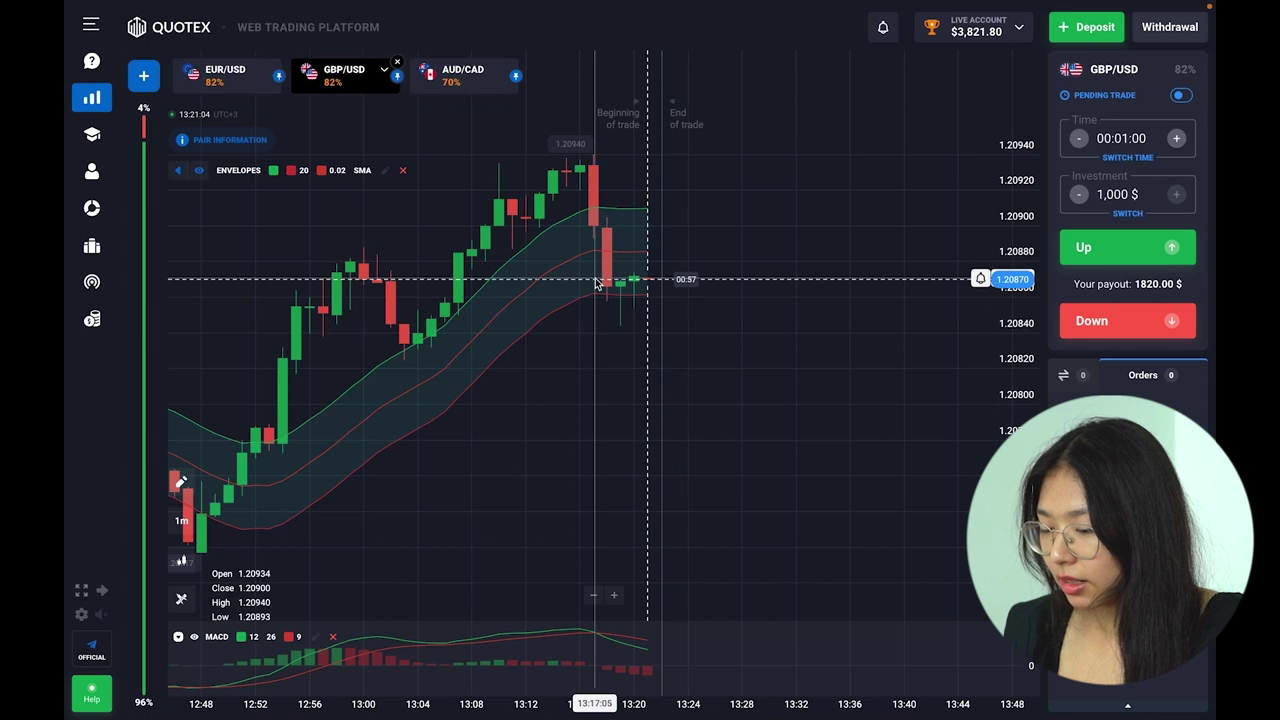
Step: Switch to the AUD/CAD chart and examine the recent price fall against the Envelopes channel and the MACD
{"action": "left_click", "coordinate": [460, 89]}
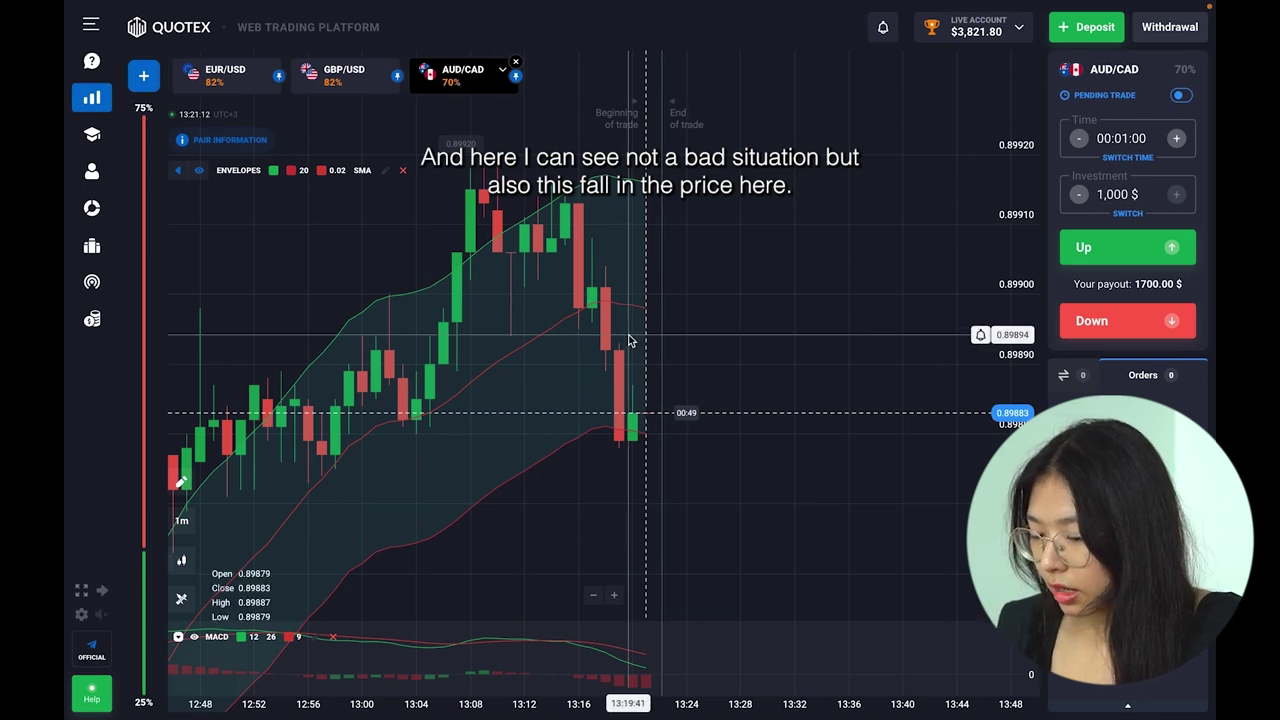
{"action": "scroll", "coordinate": [620, 335], "scroll_direction": "down", "scroll_amount": 3}
{"action": "scroll", "coordinate": [630, 340], "scroll_direction": "up", "scroll_amount": 1}
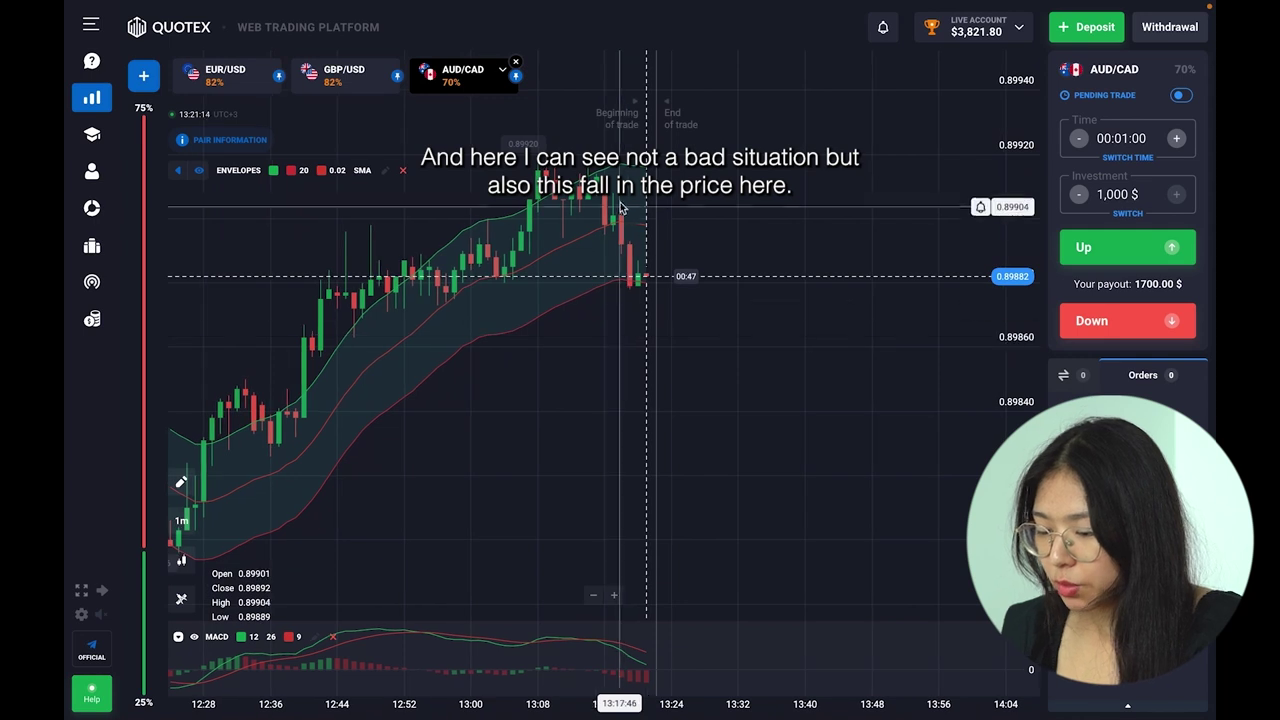
{"action": "scroll", "coordinate": [637, 271], "scroll_direction": "up", "scroll_amount": 2}
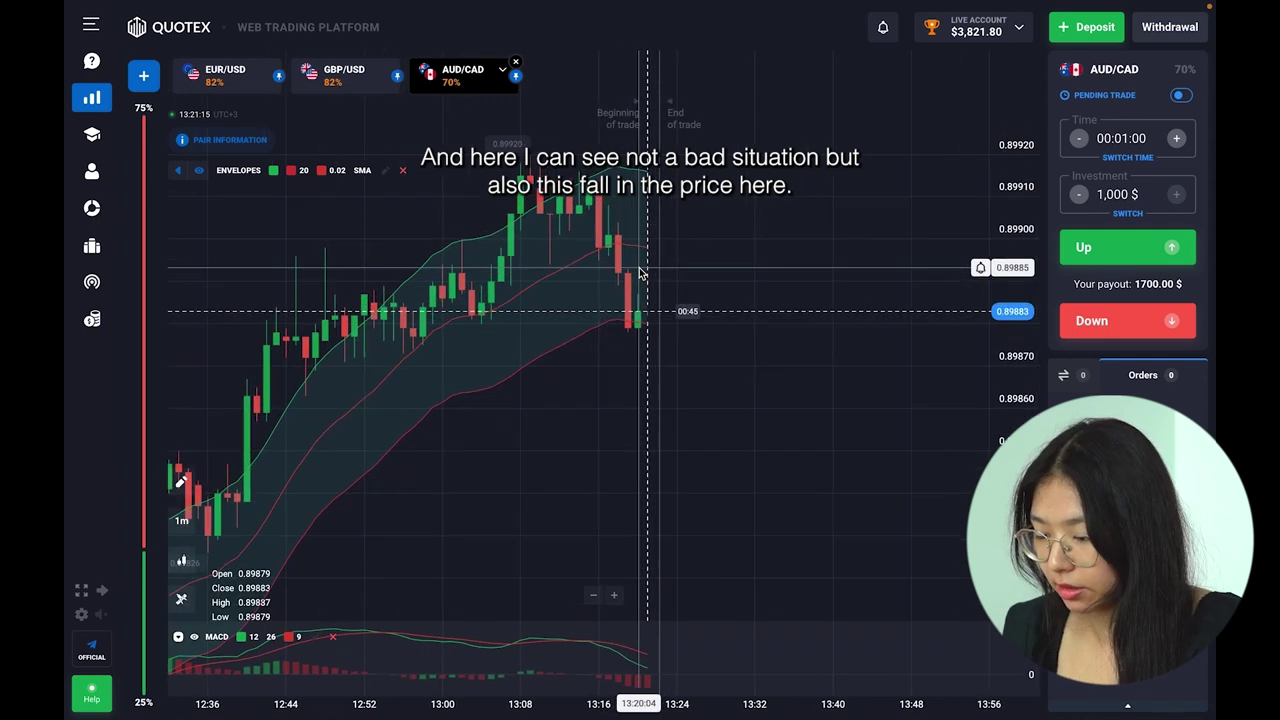
{"action": "scroll", "coordinate": [690, 305], "scroll_direction": "up", "scroll_amount": 1}
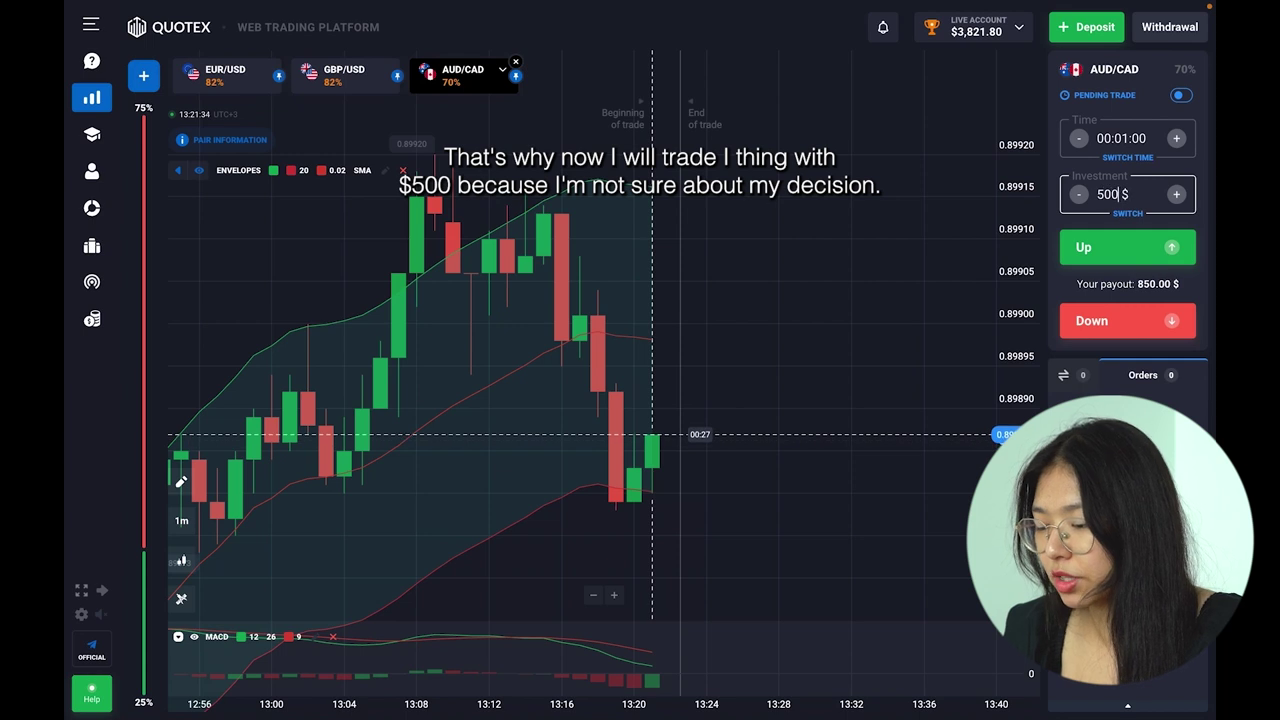
Step: Set the investment to $500 and open an Up trade on AUD/CAD with the 00:01:00 expiration
{"action": "left_click", "coordinate": [762, 443]}
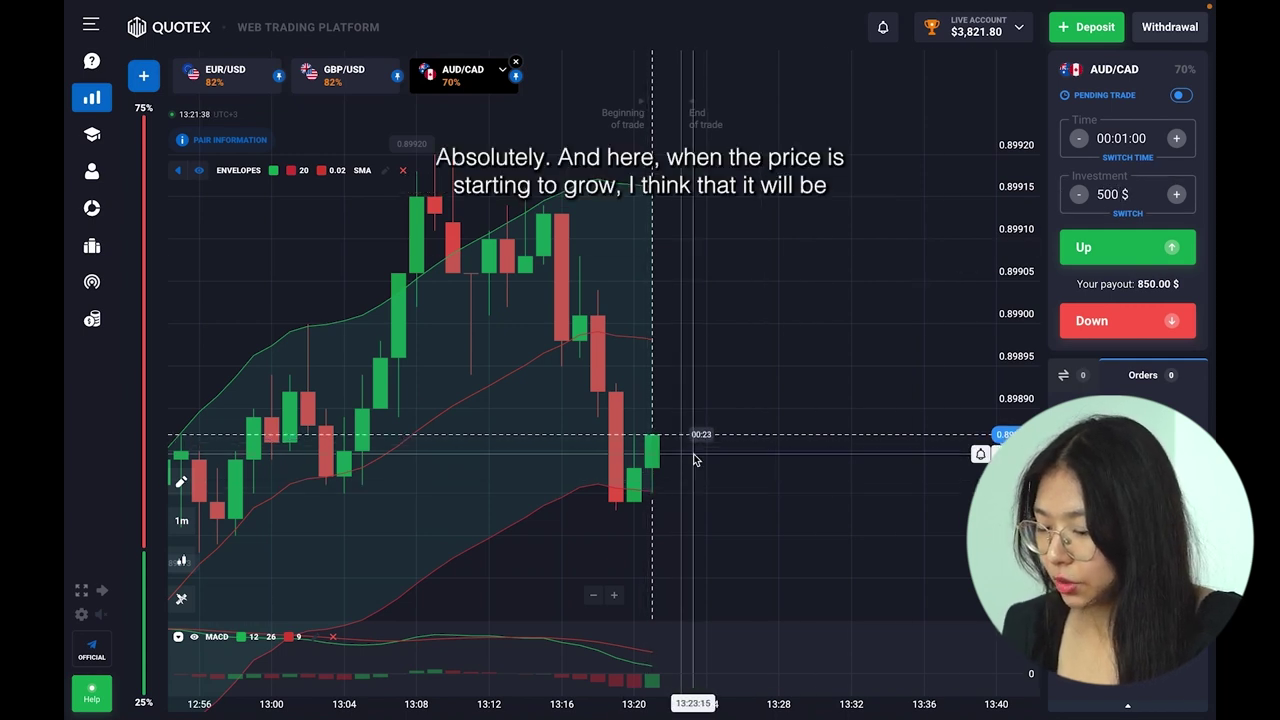
{"action": "scroll", "coordinate": [691, 458], "scroll_direction": "down", "scroll_amount": 5}
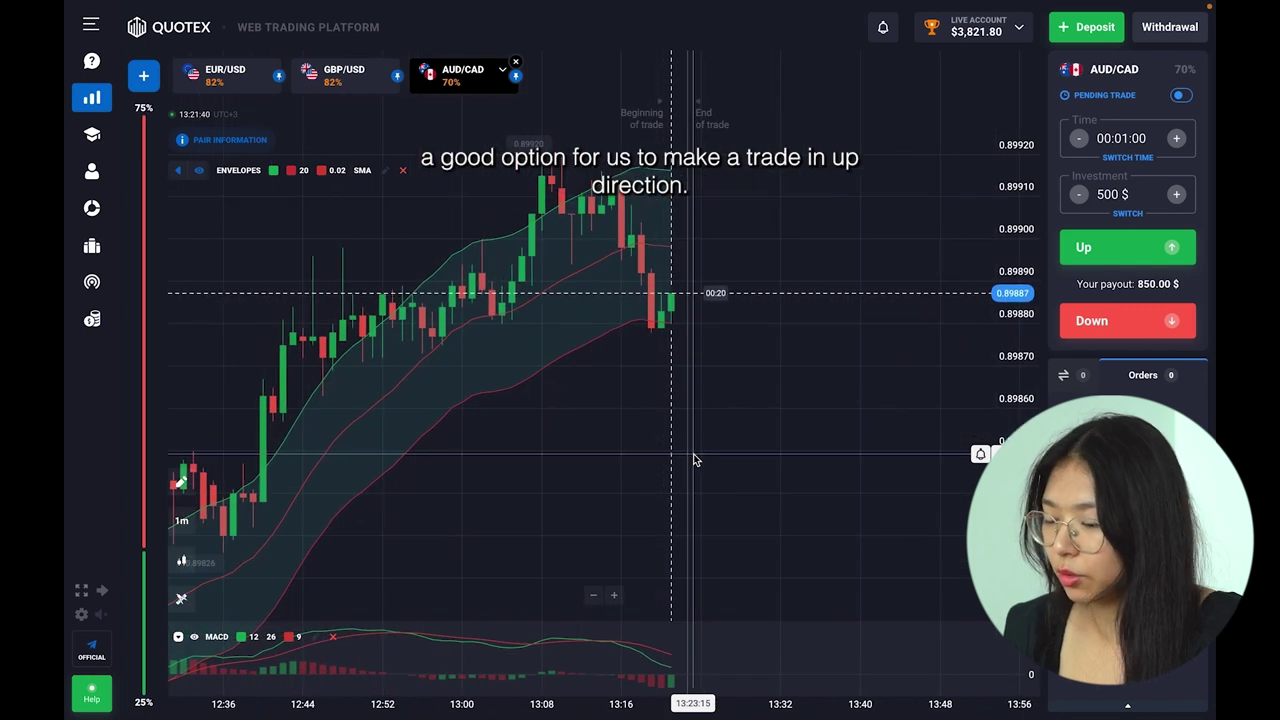
{"action": "scroll", "coordinate": [696, 460], "scroll_direction": "up", "scroll_amount": 2}
{"action": "scroll", "coordinate": [696, 460], "scroll_direction": "up", "scroll_amount": 3}
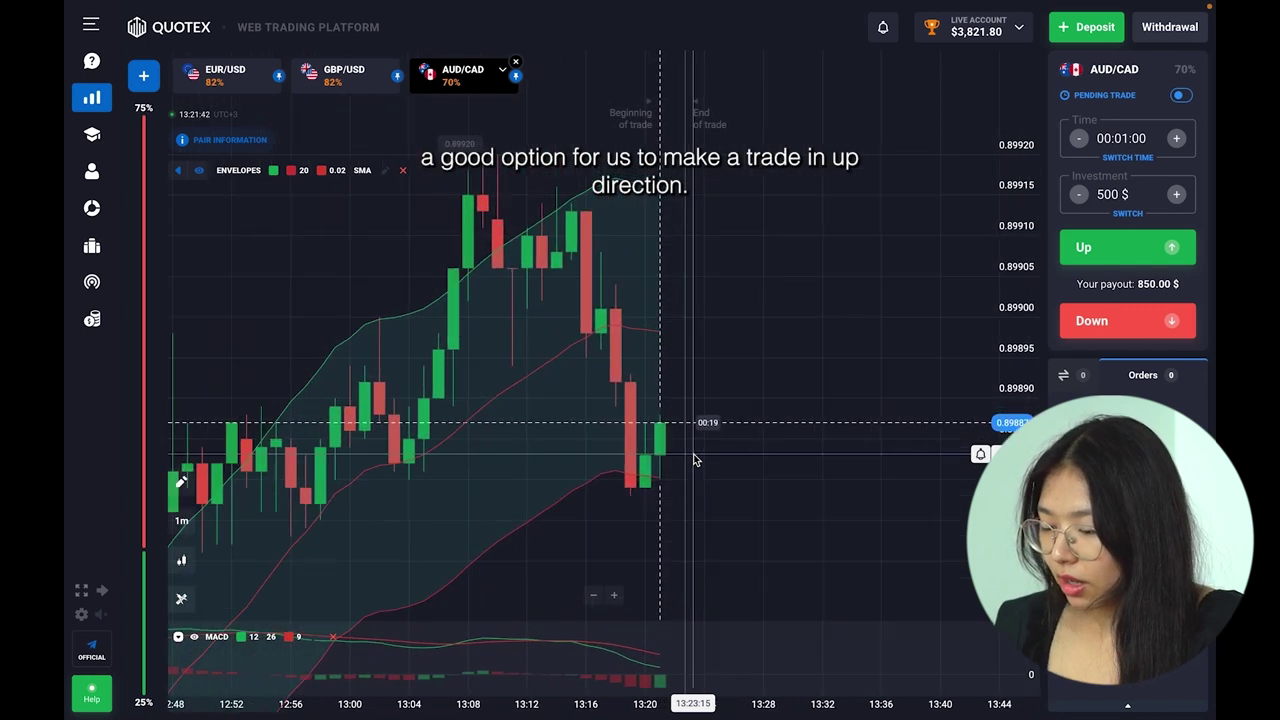
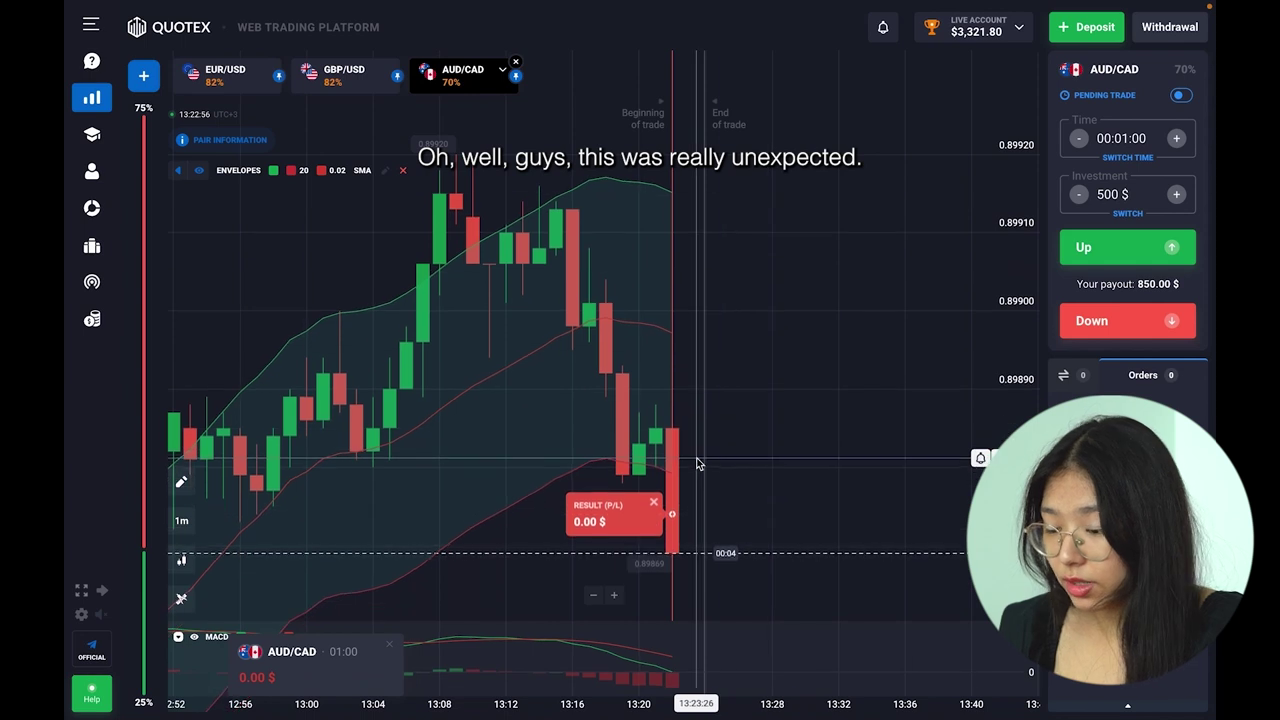
Step: Review the AUD/CAD candles around the Up trade's entry point, comparing the latest drop with the wider trend and the Envelopes channel
{"action": "scroll", "coordinate": [678, 453], "scroll_direction": "down", "scroll_amount": 5}
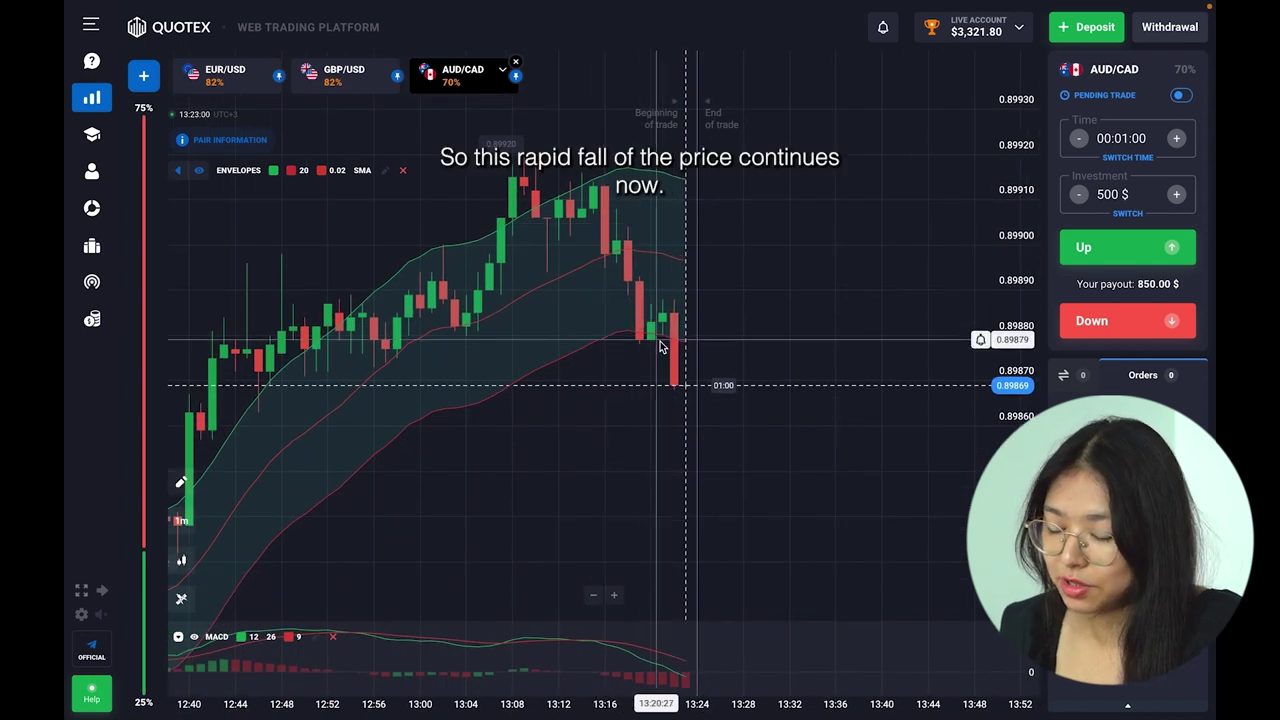
{"action": "scroll", "coordinate": [691, 323], "scroll_direction": "up", "scroll_amount": 2}
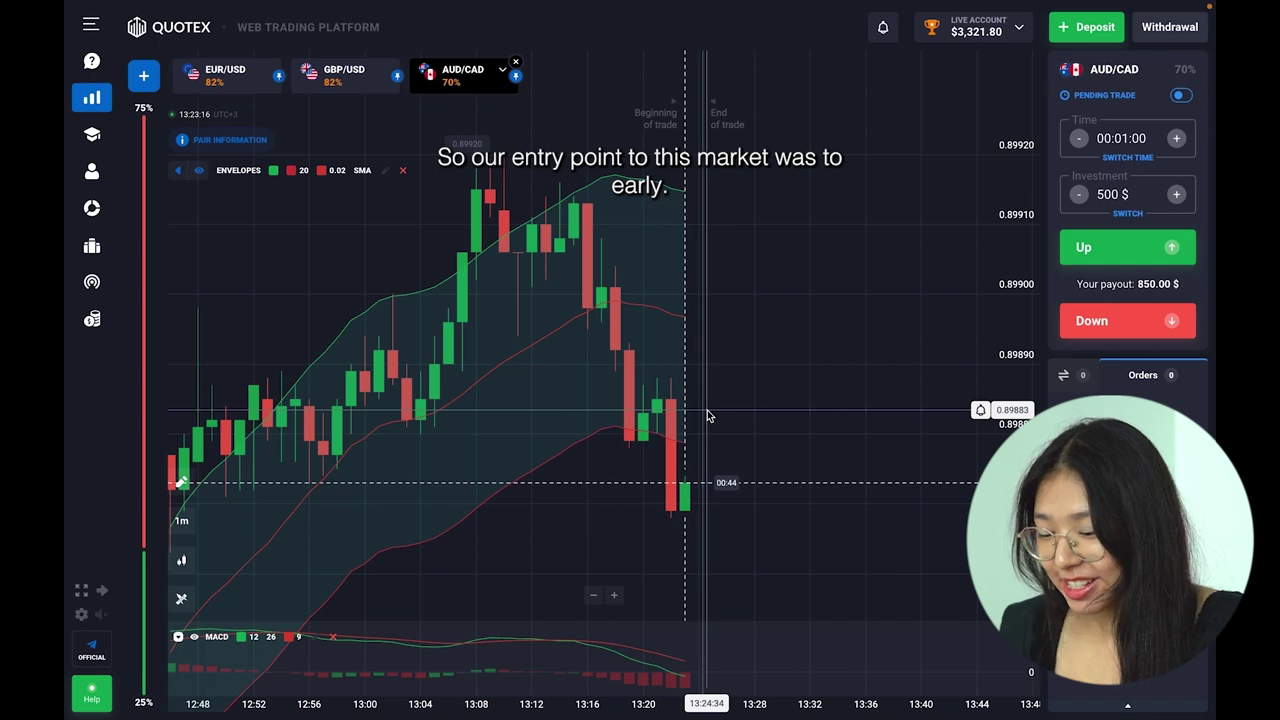
{"action": "scroll", "coordinate": [707, 415], "scroll_direction": "down", "scroll_amount": 2}
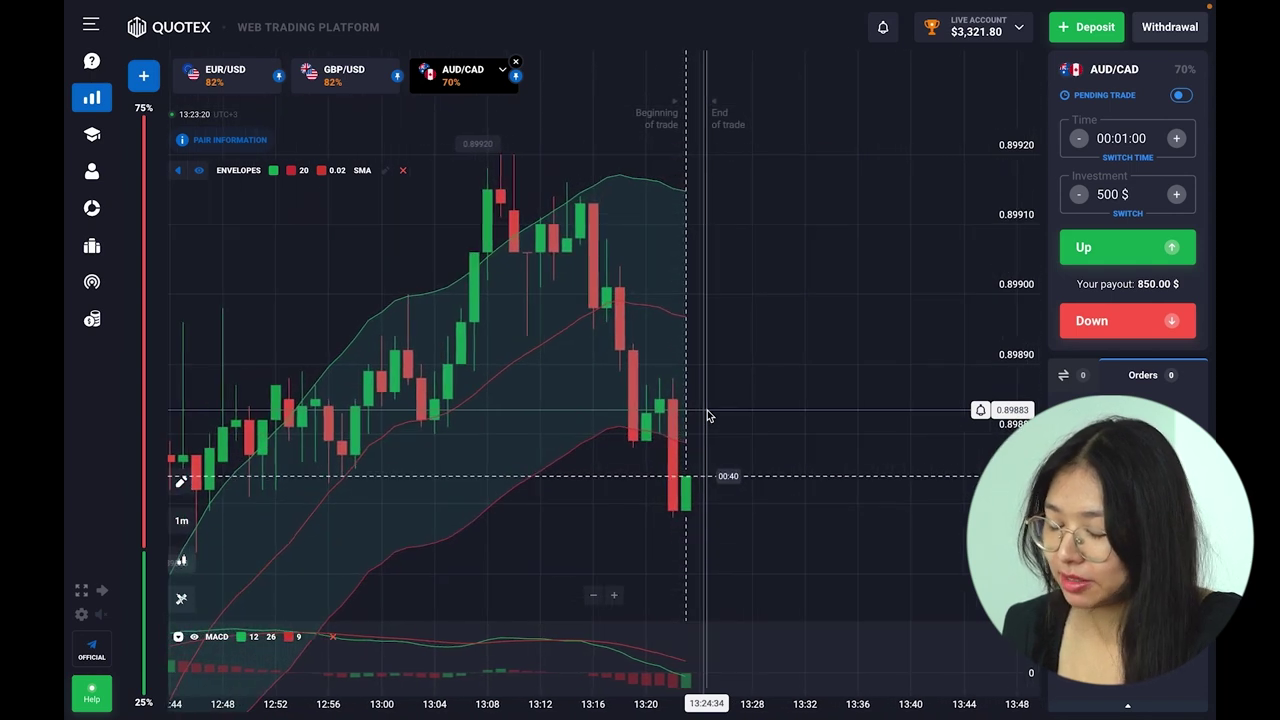
{"action": "scroll", "coordinate": [707, 415], "scroll_direction": "up", "scroll_amount": 2}
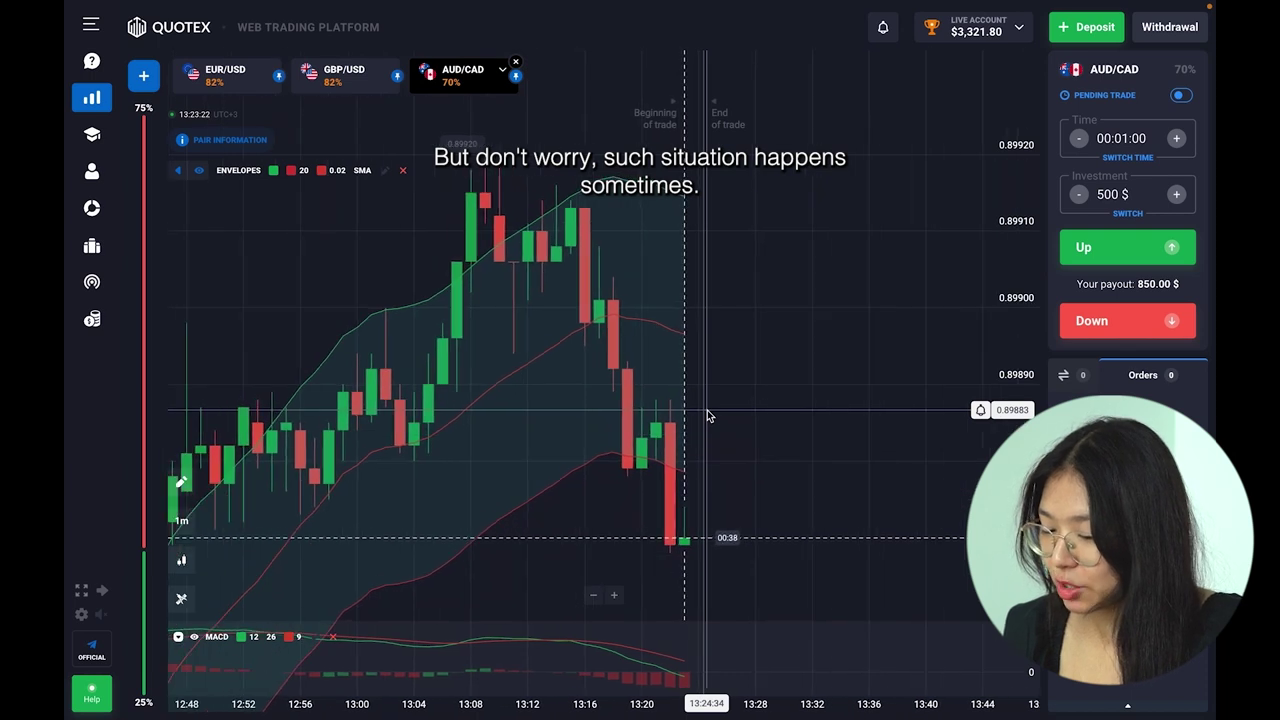
{"action": "scroll", "coordinate": [707, 415], "scroll_direction": "down", "scroll_amount": 3}
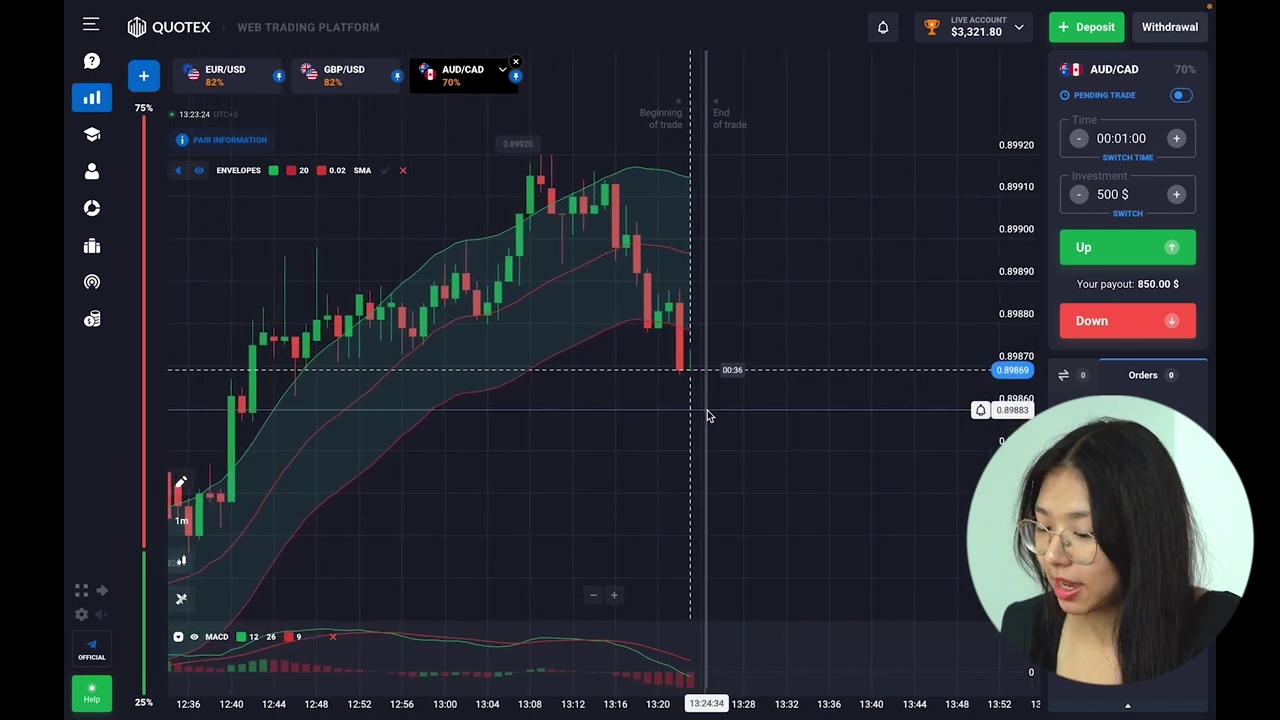
{"action": "scroll", "coordinate": [687, 436], "scroll_direction": "down", "scroll_amount": 2}
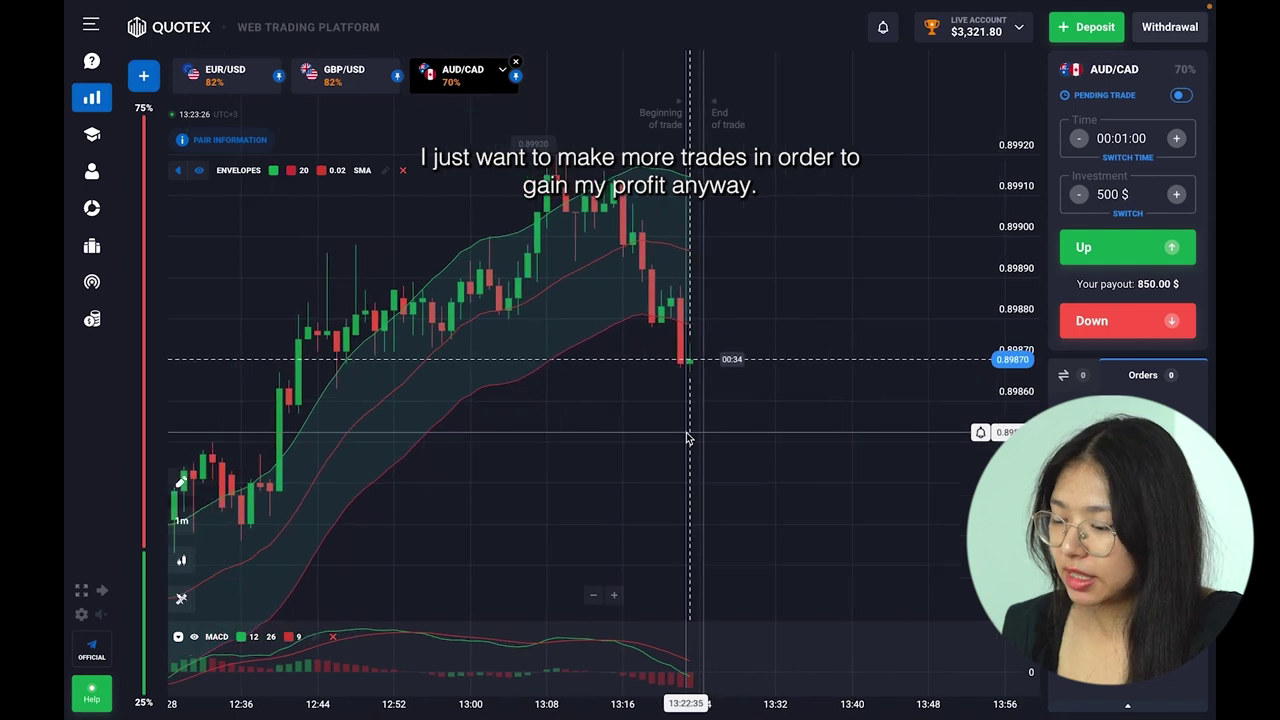
{"action": "scroll", "coordinate": [687, 436], "scroll_direction": "down", "scroll_amount": 2}
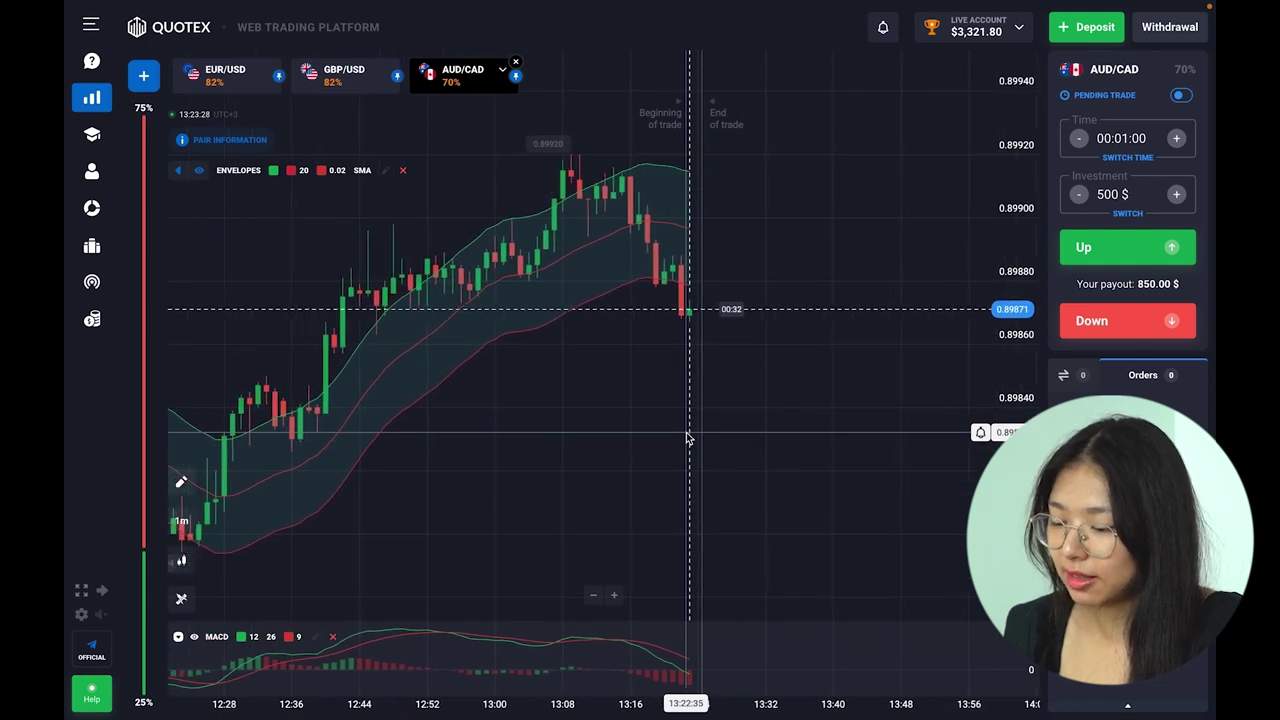
{"action": "scroll", "coordinate": [687, 436], "scroll_direction": "up", "scroll_amount": 3}
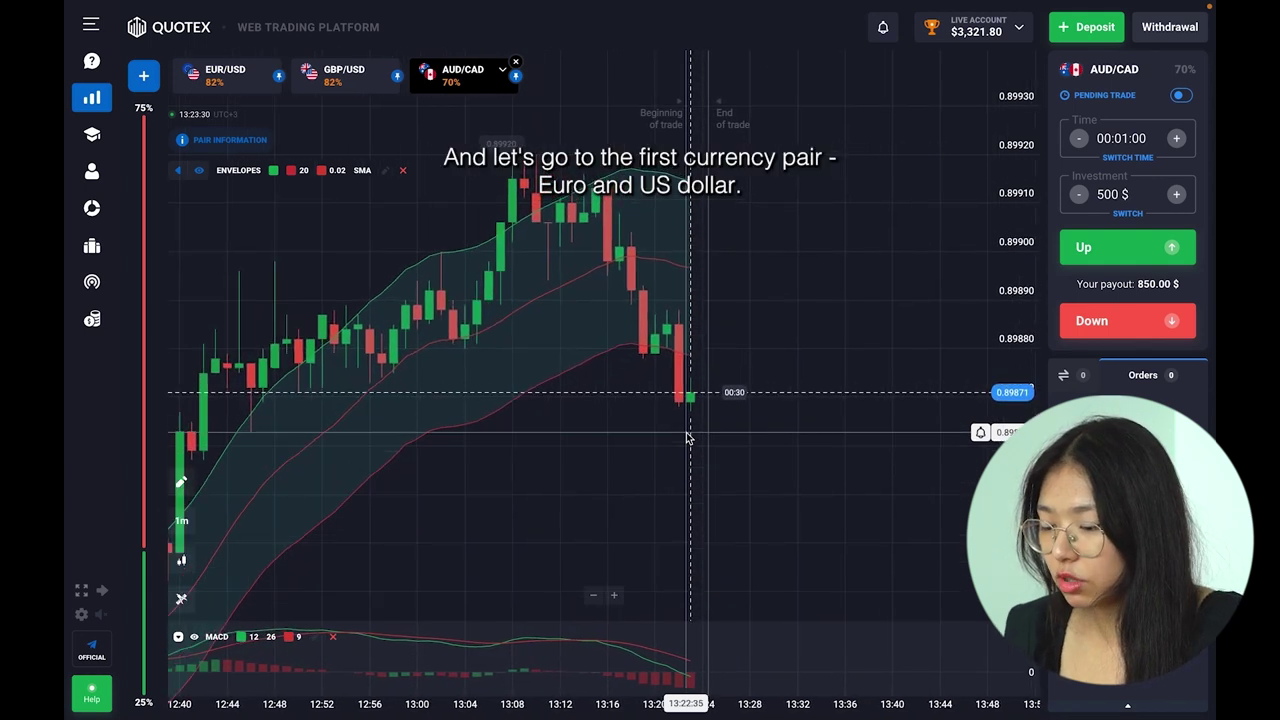
{"action": "scroll", "coordinate": [687, 436], "scroll_direction": "up", "scroll_amount": 2}
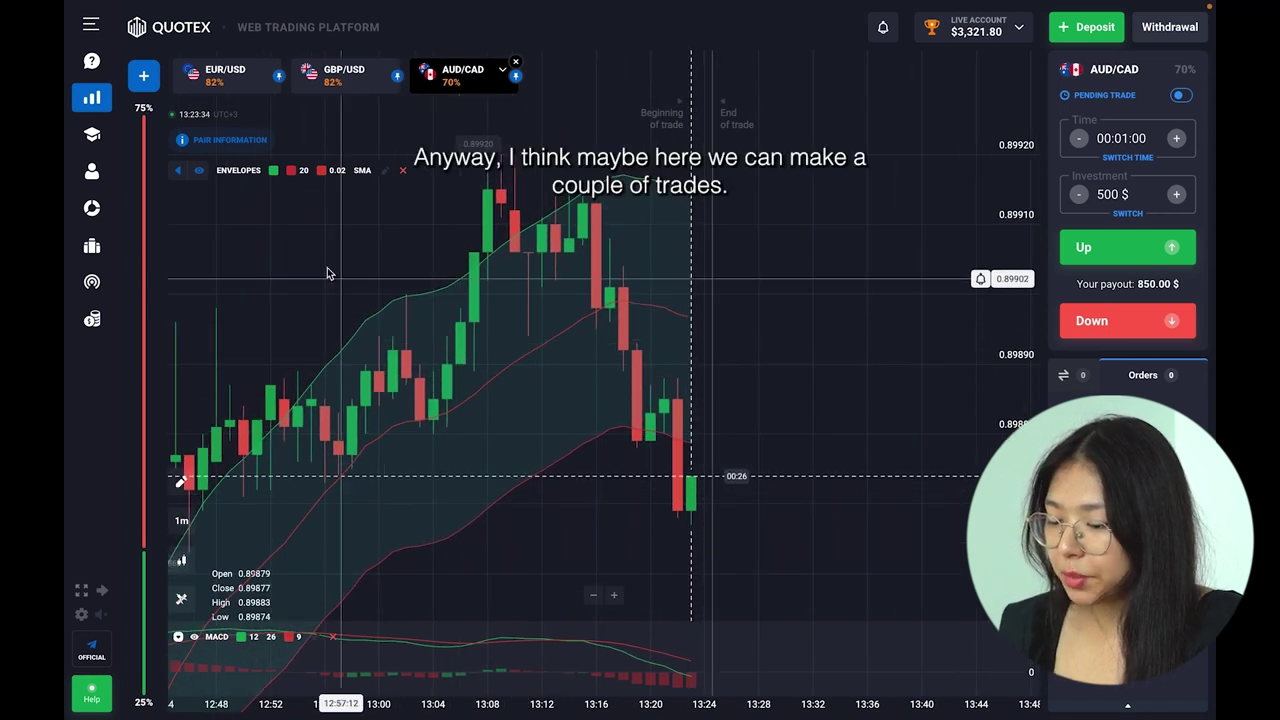
Step: Switch to the EUR/USD chart and examine the local uptrend, the MACD direction and the latest candles' position in the Envelopes channel
{"action": "left_click", "coordinate": [222, 91]}
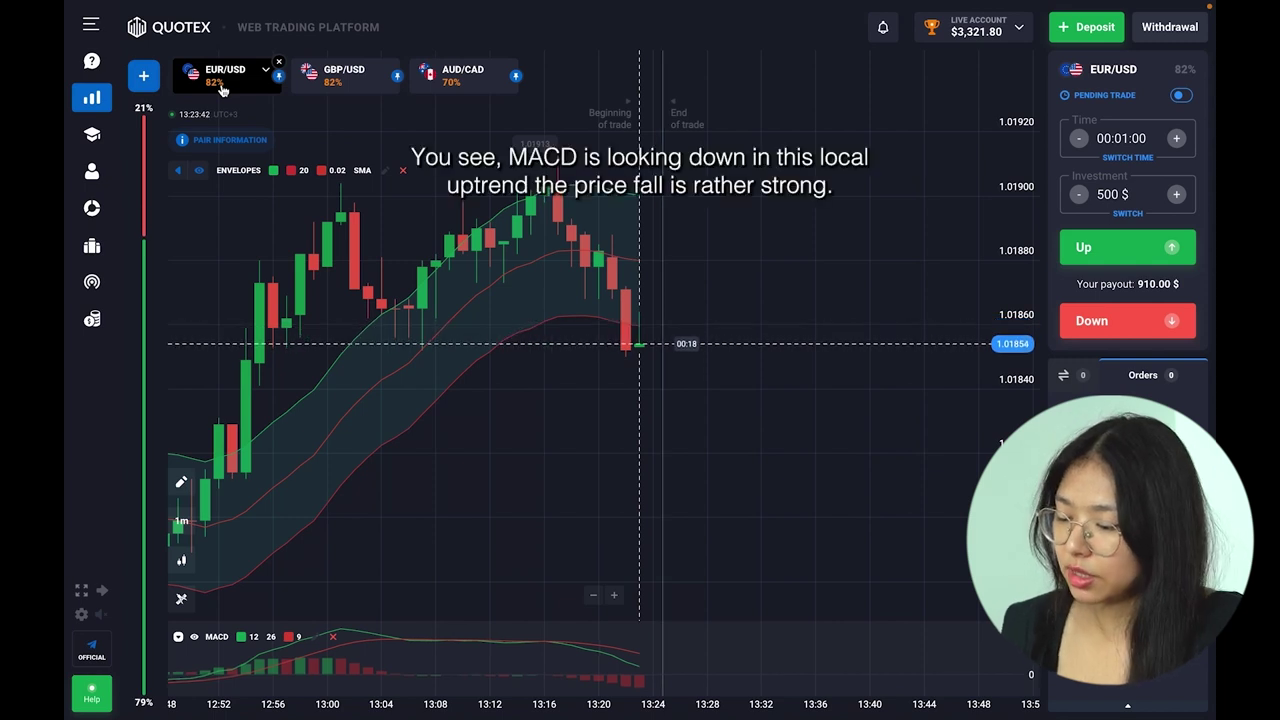
{"action": "scroll", "coordinate": [663, 308], "scroll_direction": "down", "scroll_amount": 4}
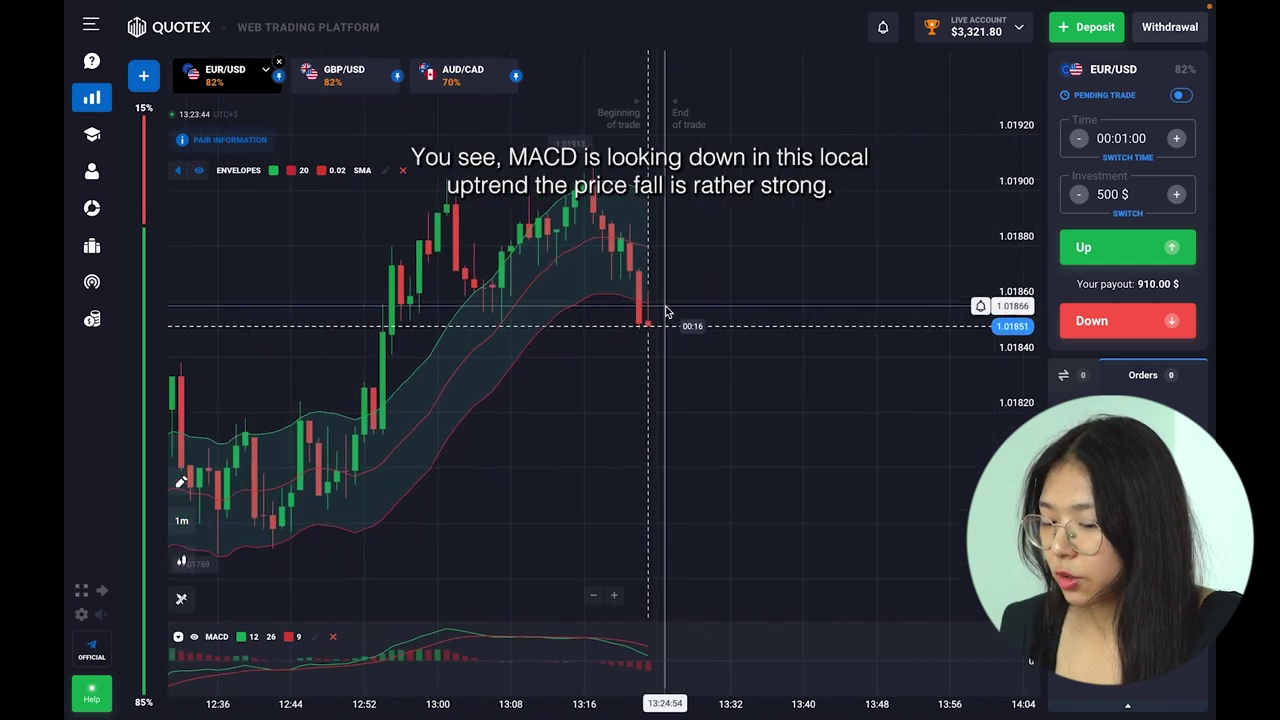
{"action": "scroll", "coordinate": [665, 308], "scroll_direction": "down", "scroll_amount": 2}
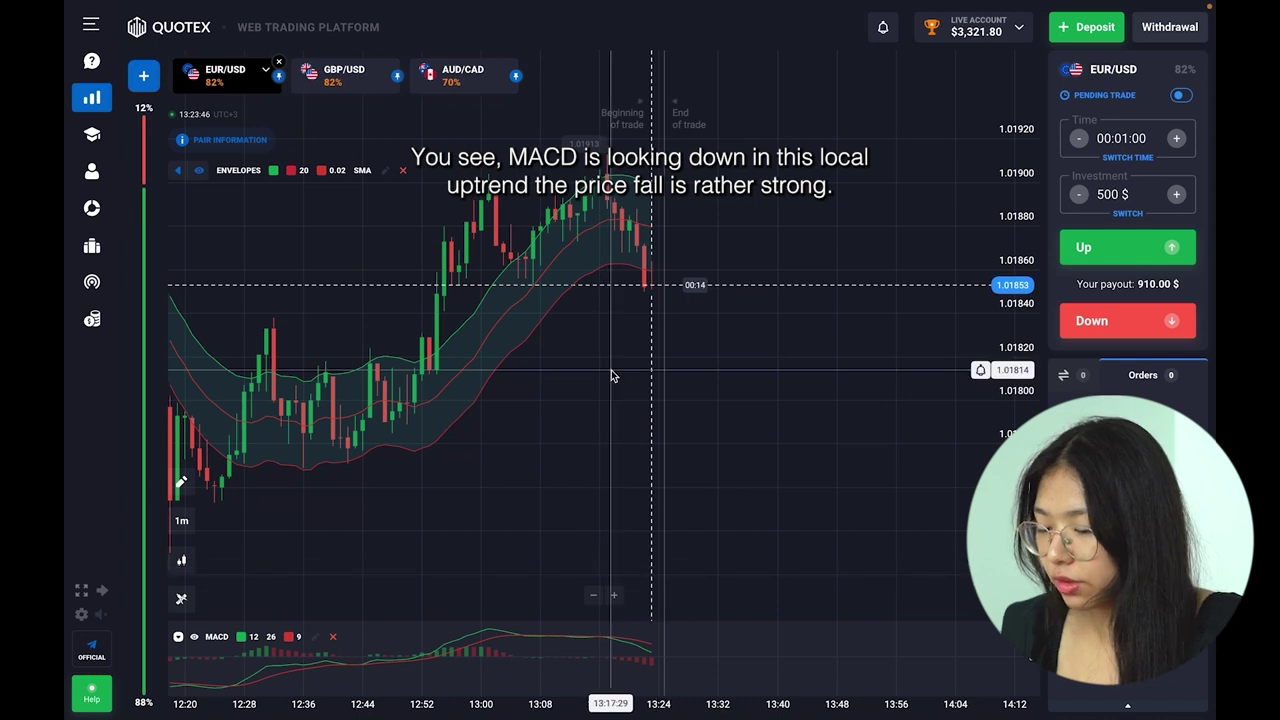
{"action": "scroll", "coordinate": [610, 373], "scroll_direction": "down", "scroll_amount": 2}
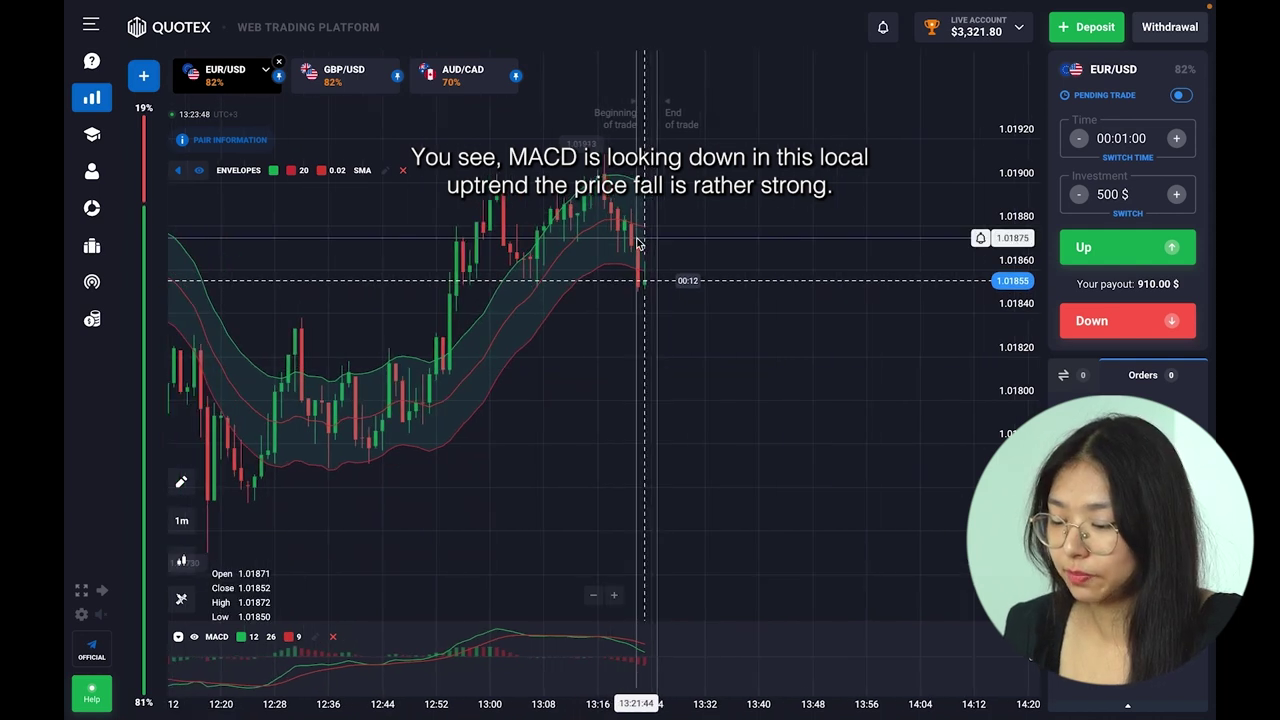
{"action": "scroll", "coordinate": [640, 248], "scroll_direction": "up", "scroll_amount": 3}
{"action": "scroll", "coordinate": [650, 302], "scroll_direction": "up", "scroll_amount": 4}
{"action": "scroll", "coordinate": [646, 307], "scroll_direction": "down", "scroll_amount": 2}
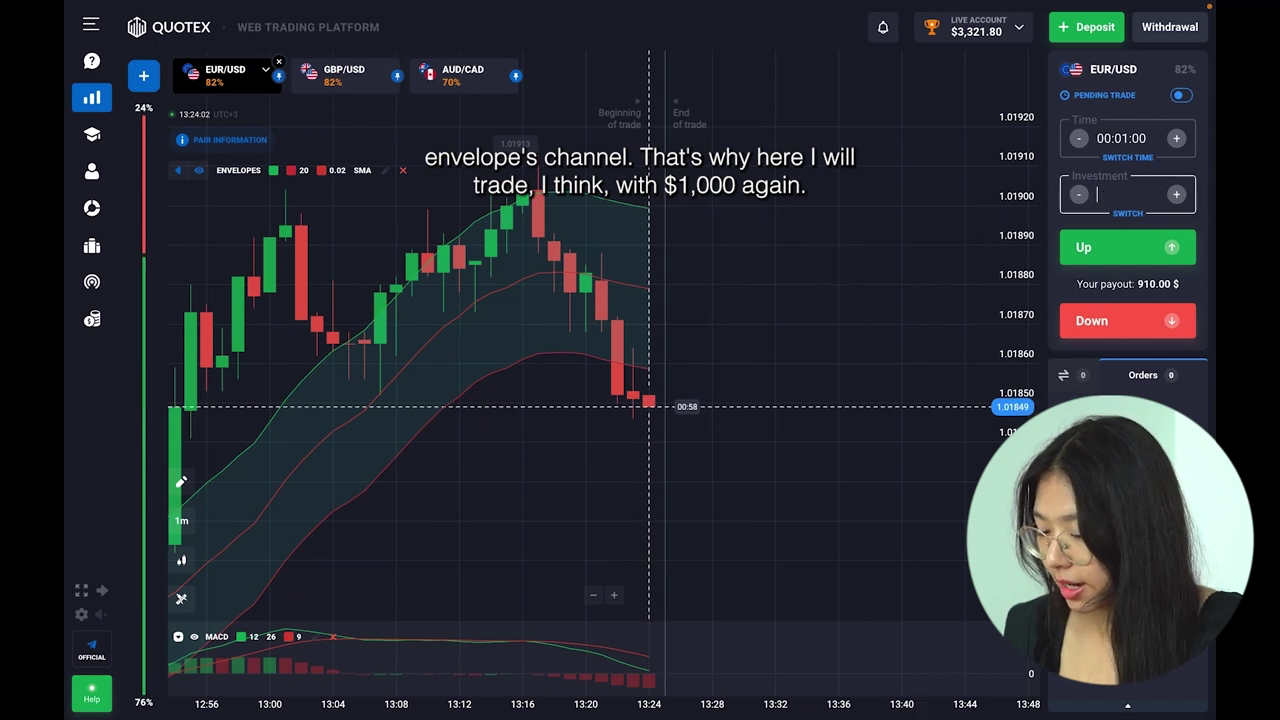
Step: Set the investment to $1,000 and open an Up trade on EUR/USD with the 00:01:00 expiration
{"action": "type", "text": "100 $"}
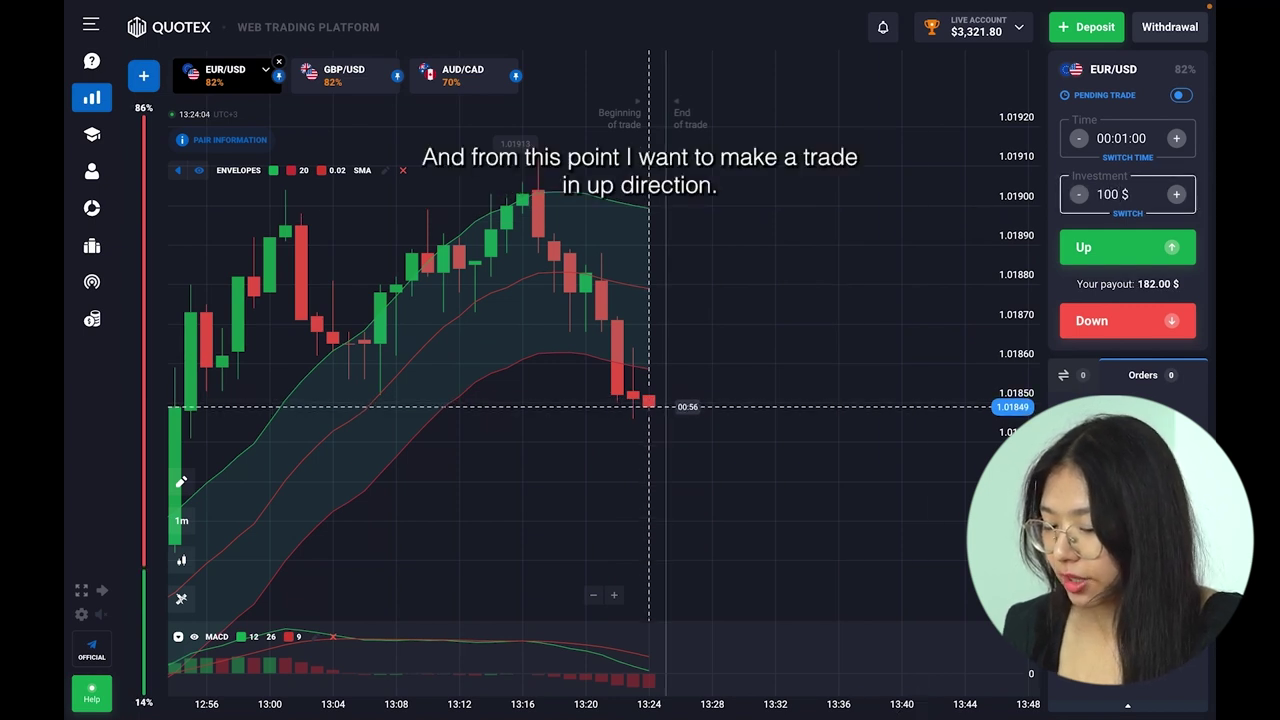
{"action": "left_click", "coordinate": [852, 400]}
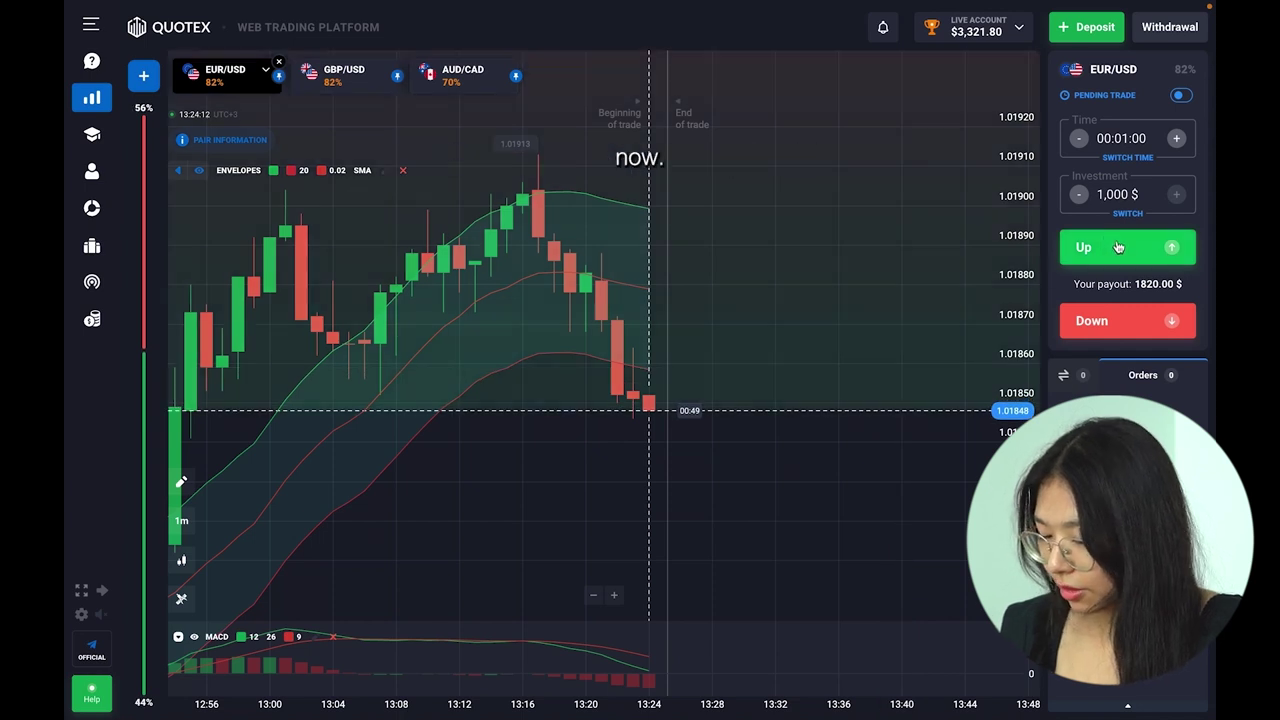
{"action": "left_click", "coordinate": [1119, 247]}
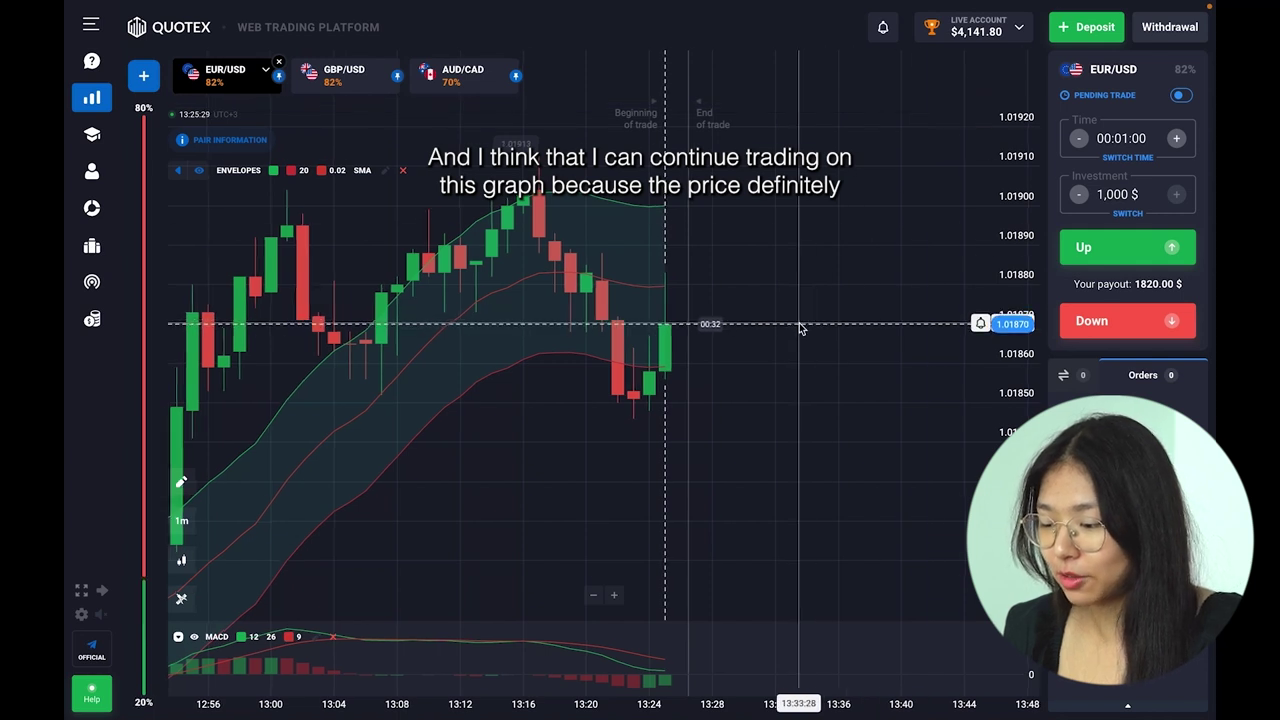
Step: Check the latest EUR/USD candles against the Envelopes channel and open a $1,000 Down trade with the 00:01:00 expiration
{"action": "scroll", "coordinate": [800, 328], "scroll_direction": "down", "scroll_amount": 1}
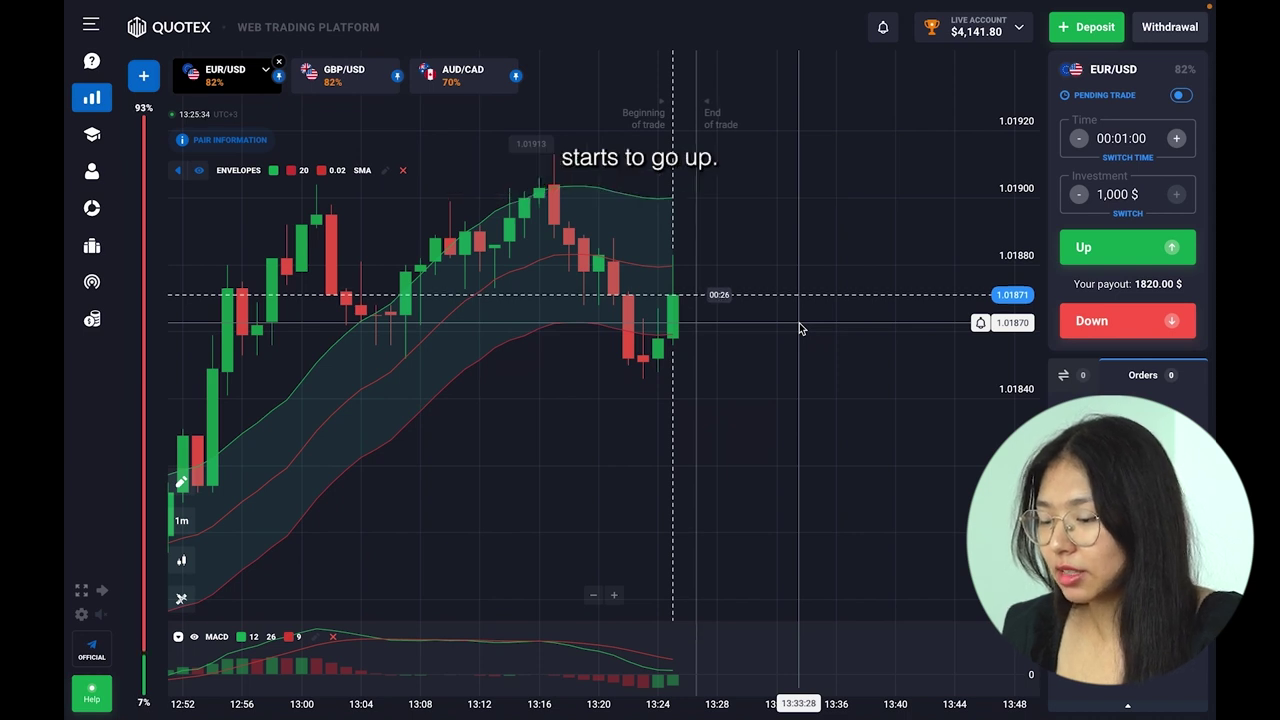
{"action": "scroll", "coordinate": [800, 328], "scroll_direction": "down", "scroll_amount": 3}
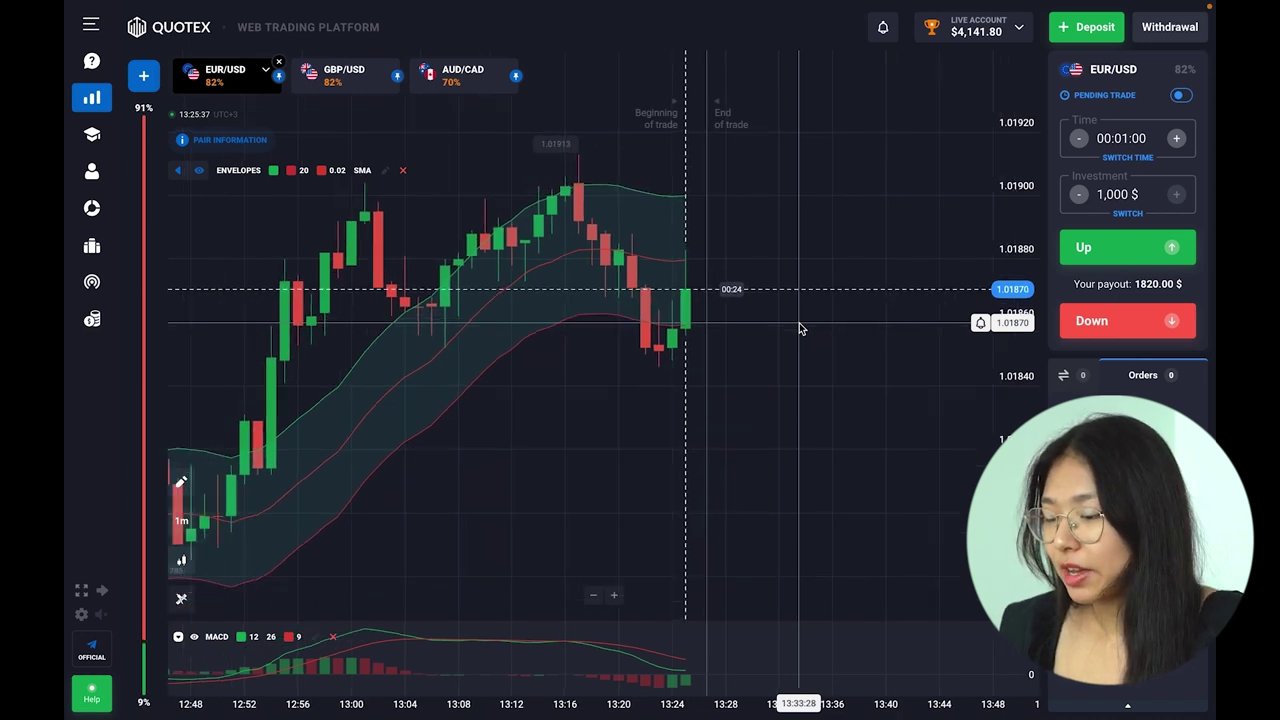
{"action": "scroll", "coordinate": [800, 328], "scroll_direction": "up", "scroll_amount": 5}
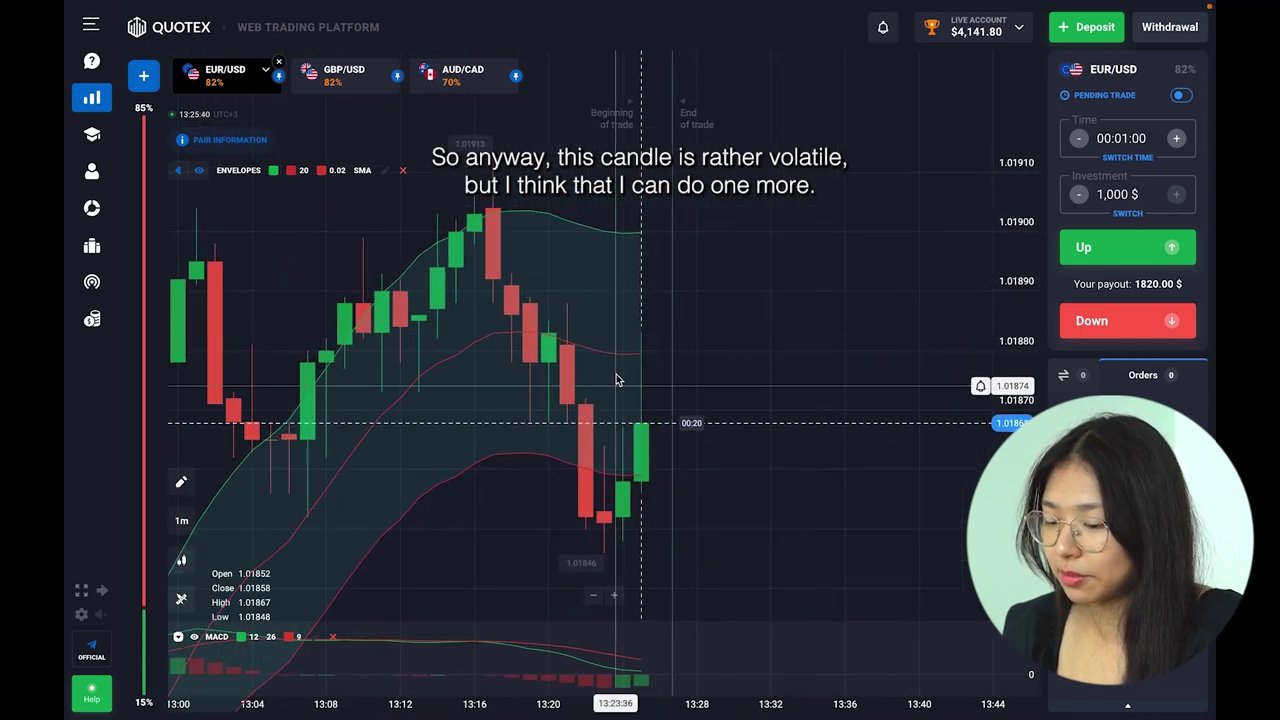
{"action": "scroll", "coordinate": [646, 385], "scroll_direction": "up", "scroll_amount": 3}
{"action": "scroll", "coordinate": [646, 388], "scroll_direction": "up", "scroll_amount": 2}
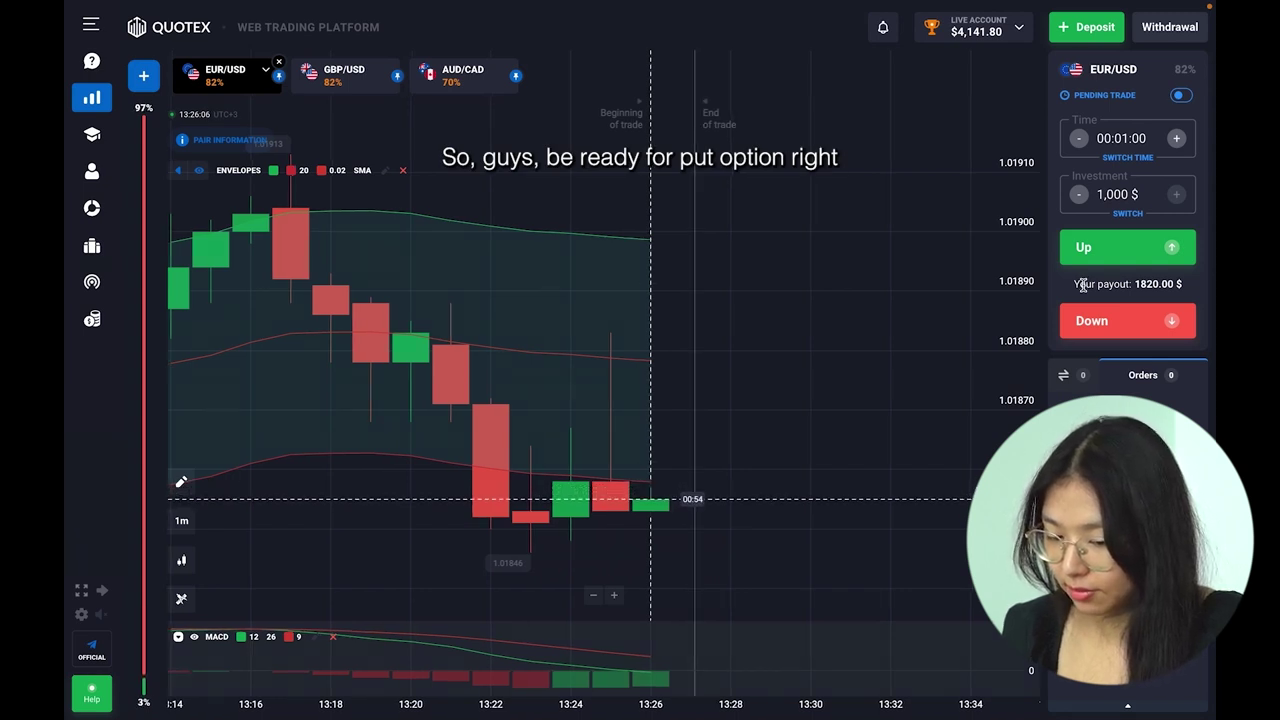
{"action": "left_click", "coordinate": [1113, 335]}
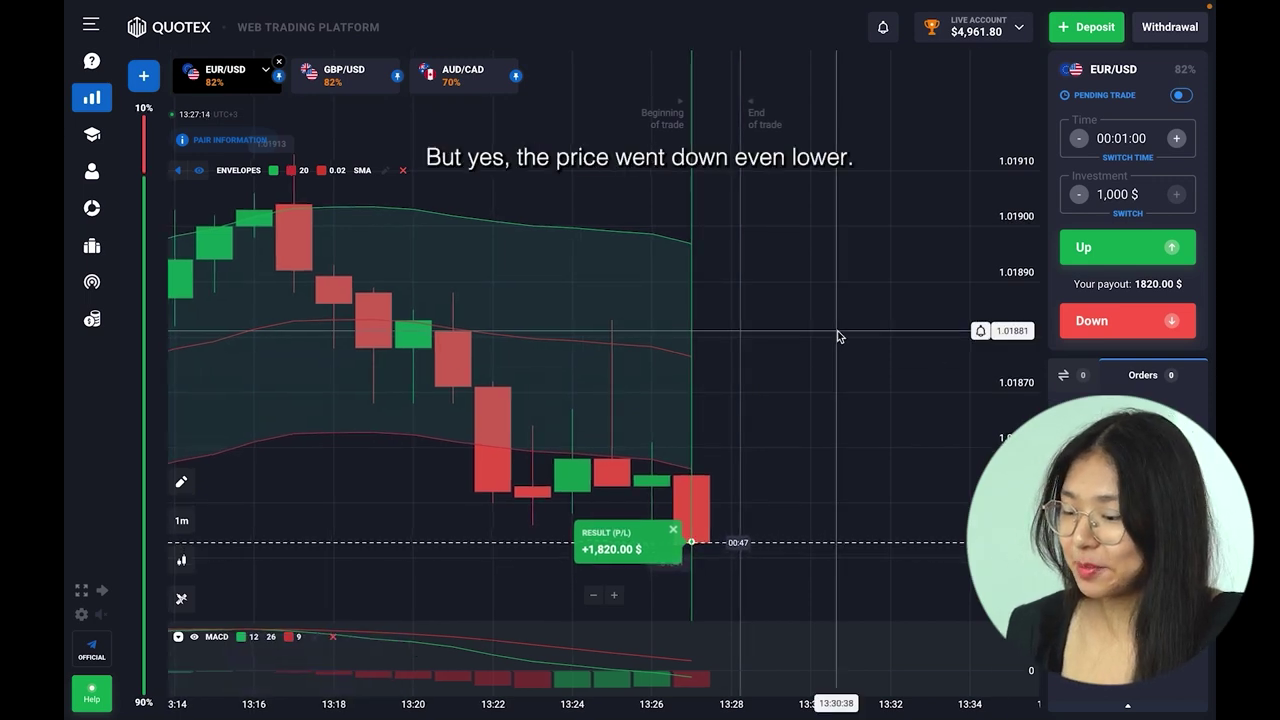
Step: Review the EUR/USD candles following the Down trade against the lower Envelopes line for another possible entry
{"action": "scroll", "coordinate": [838, 337], "scroll_direction": "down", "scroll_amount": 1}
{"action": "mouse_move", "coordinate": [723, 503]}
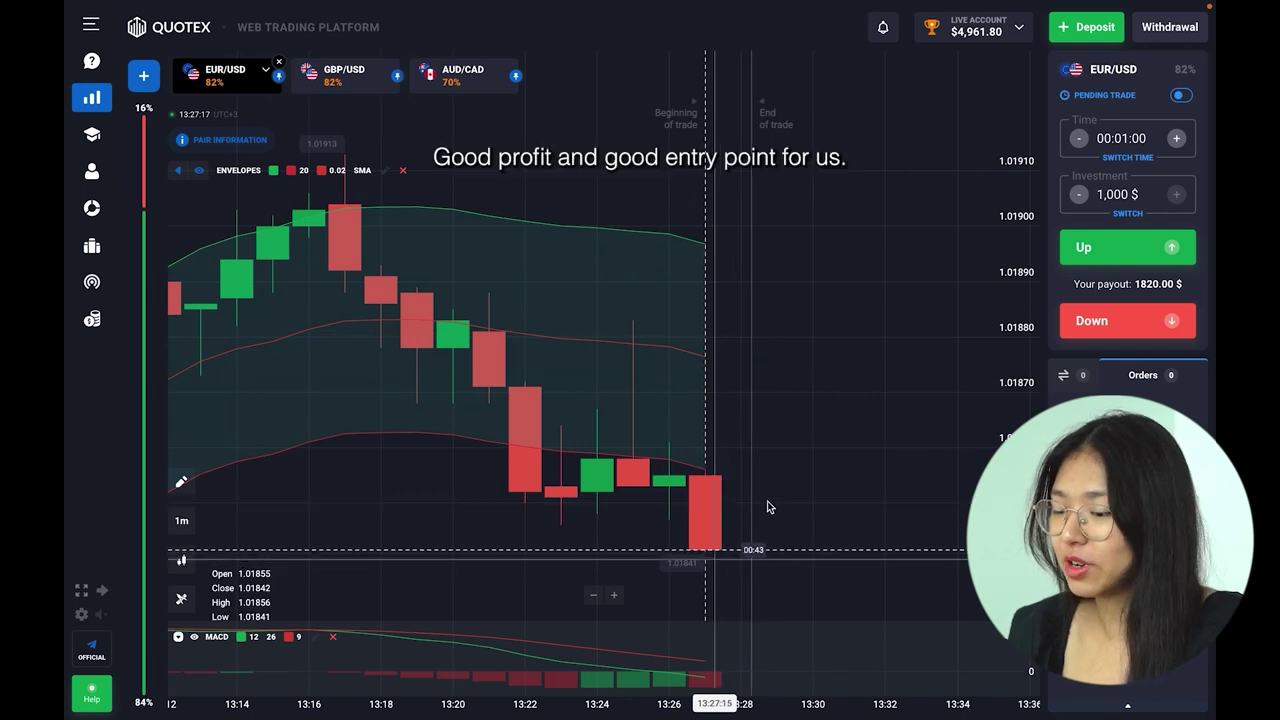
{"action": "scroll", "coordinate": [767, 505], "scroll_direction": "down", "scroll_amount": 1}
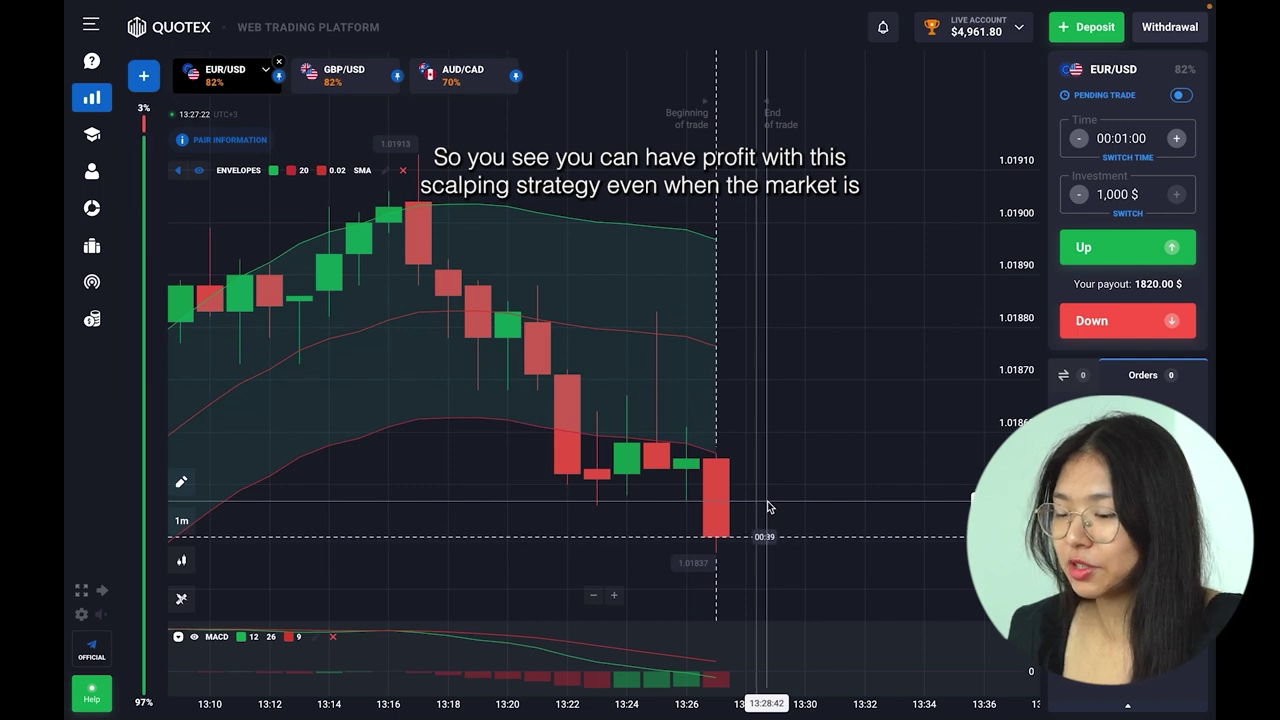
{"action": "scroll", "coordinate": [767, 507], "scroll_direction": "down", "scroll_amount": 1}
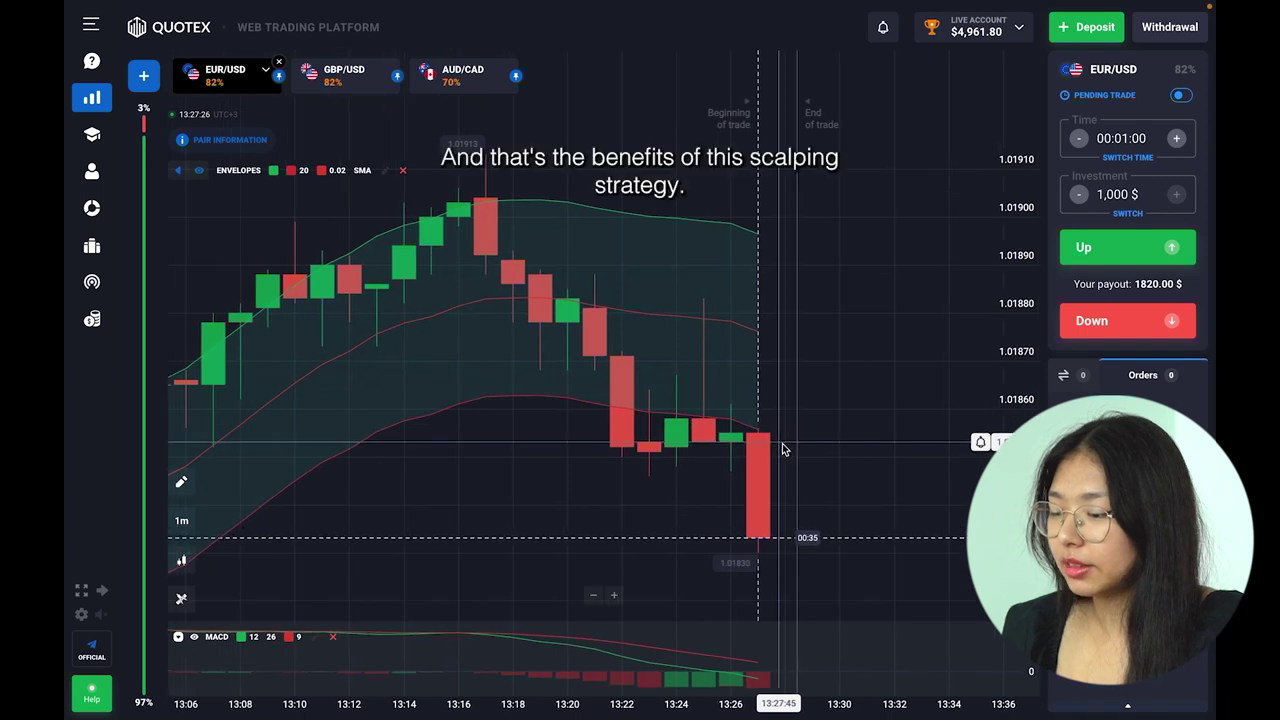
{"action": "scroll", "coordinate": [767, 449], "scroll_direction": "up", "scroll_amount": 1}
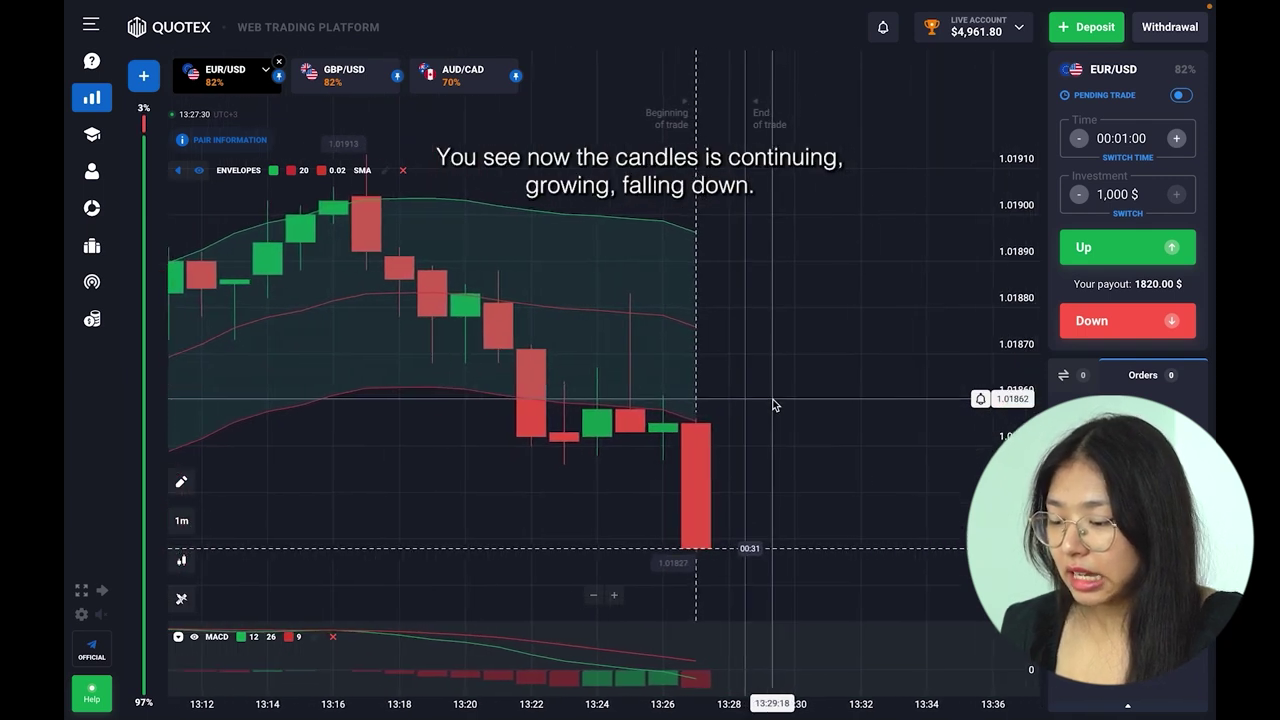
{"action": "scroll", "coordinate": [773, 405], "scroll_direction": "down", "scroll_amount": 1}
{"action": "scroll", "coordinate": [773, 405], "scroll_direction": "down", "scroll_amount": 1}
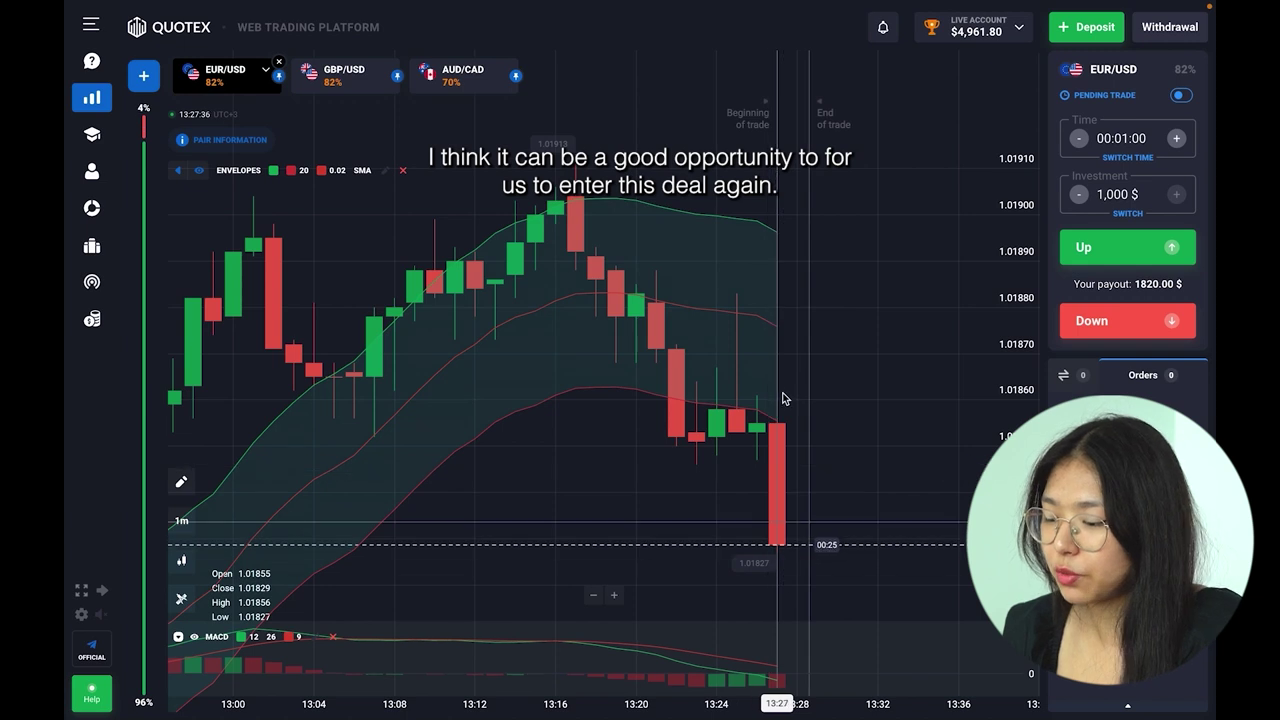
Step: Check the newest EUR/USD candle below the lower Envelopes line and open two $1,000 Up trades with the 00:01:00 expiration
{"action": "scroll", "coordinate": [864, 412], "scroll_direction": "up", "scroll_amount": 3}
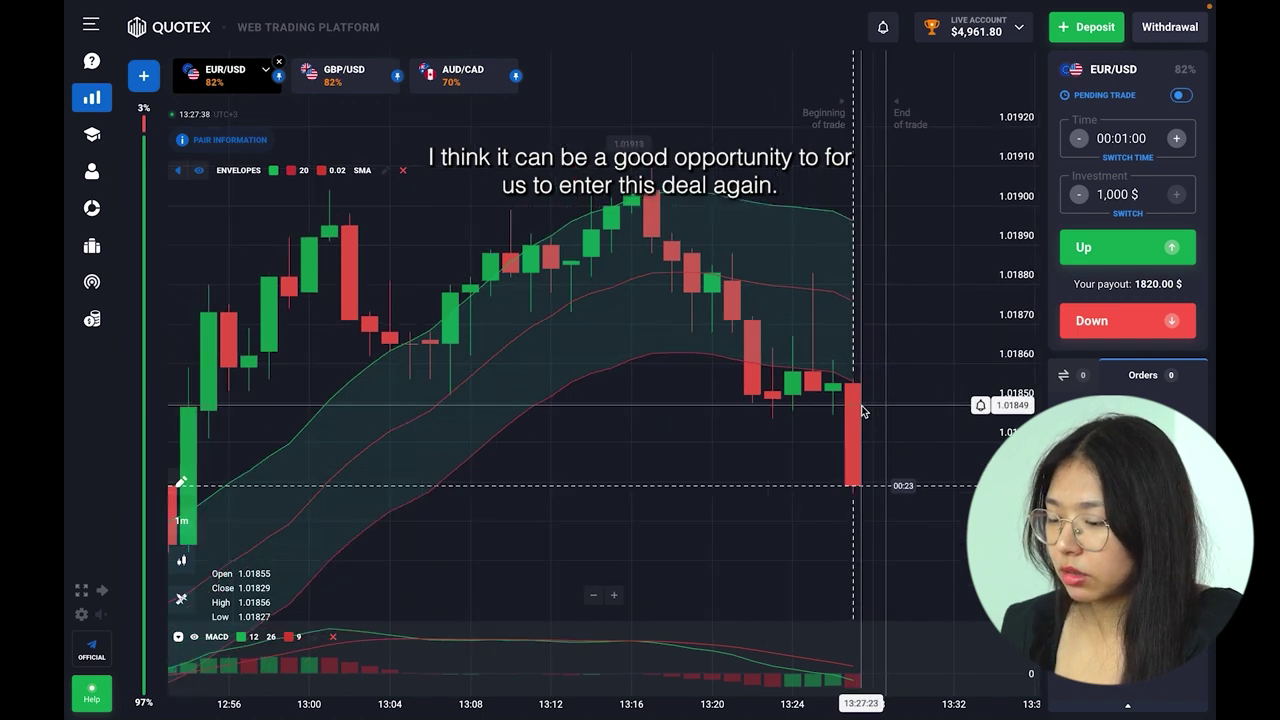
{"action": "scroll", "coordinate": [799, 374], "scroll_direction": "up", "scroll_amount": 2}
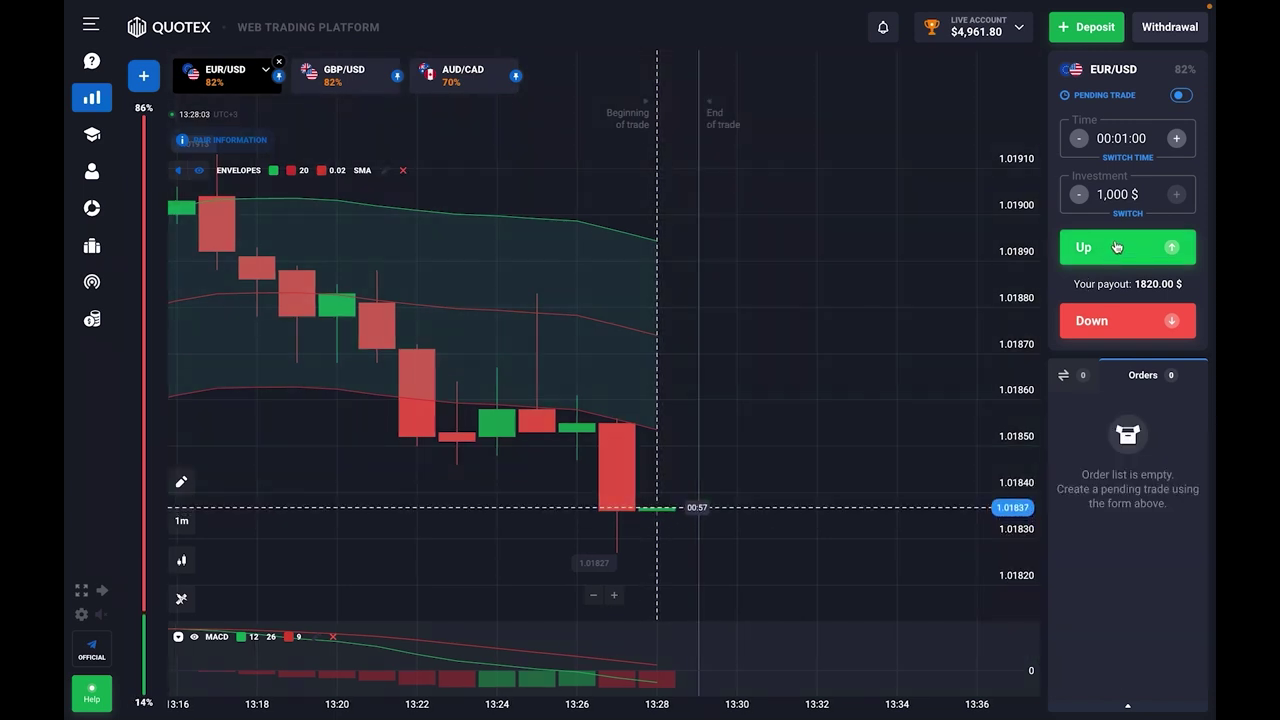
{"action": "left_click", "coordinate": [1110, 250]}
{"action": "left_click", "coordinate": [1110, 250]}
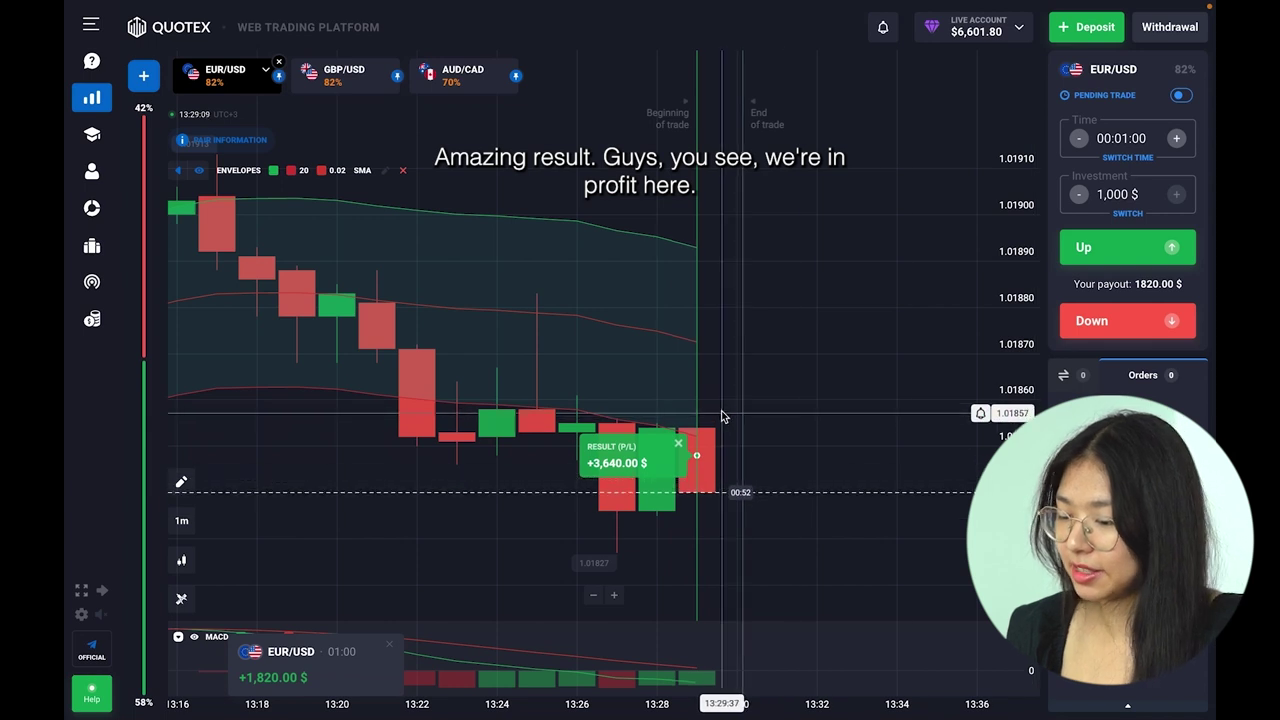
Step: Examine the tall EUR/USD candles forming beneath the Envelopes channel and open two $1,000 Down trades with the 00:01:00 expiration
{"action": "scroll", "coordinate": [728, 410], "scroll_direction": "down", "scroll_amount": 2}
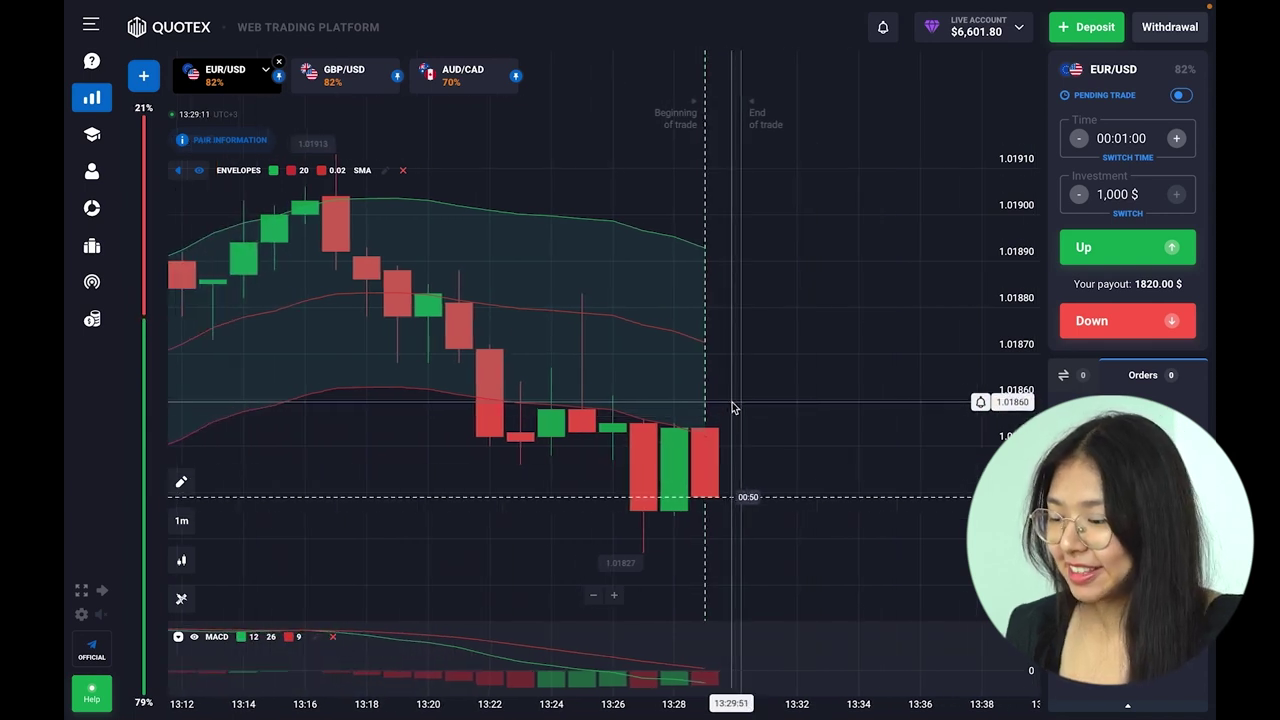
{"action": "scroll", "coordinate": [733, 407], "scroll_direction": "down", "scroll_amount": 1}
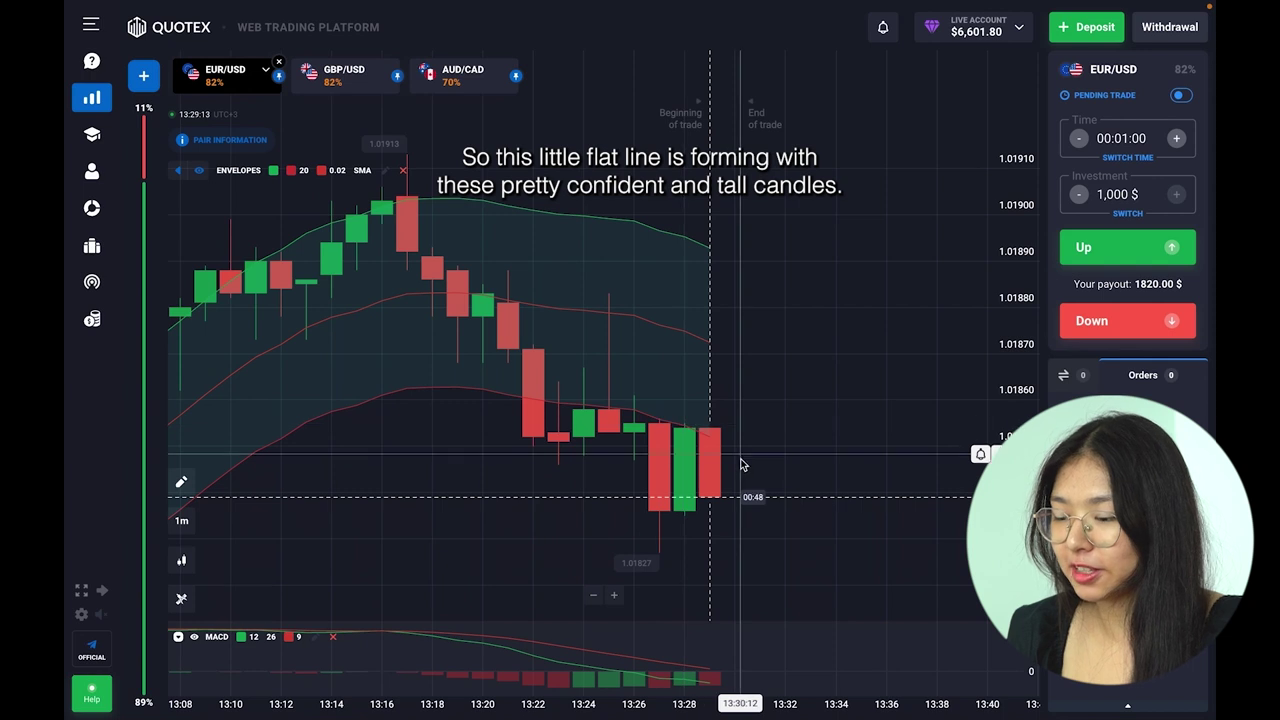
{"action": "scroll", "coordinate": [673, 484], "scroll_direction": "up", "scroll_amount": 1}
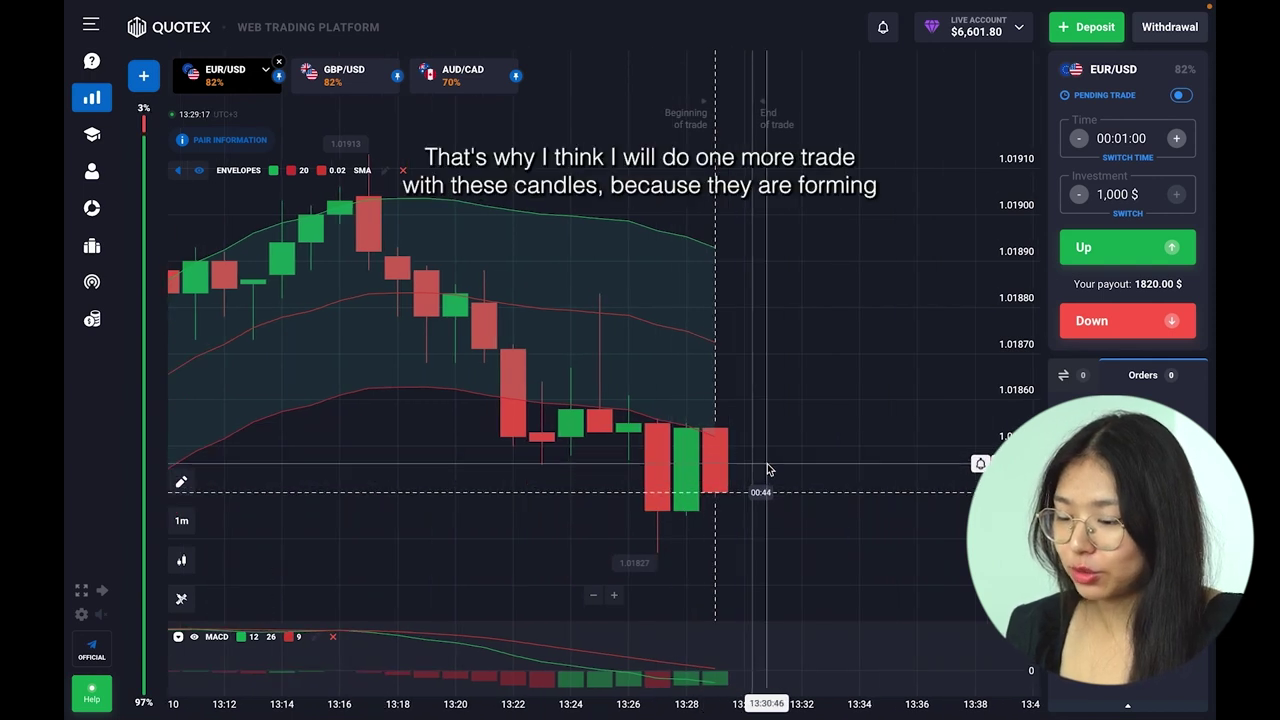
{"action": "scroll", "coordinate": [760, 472], "scroll_direction": "up", "scroll_amount": 2}
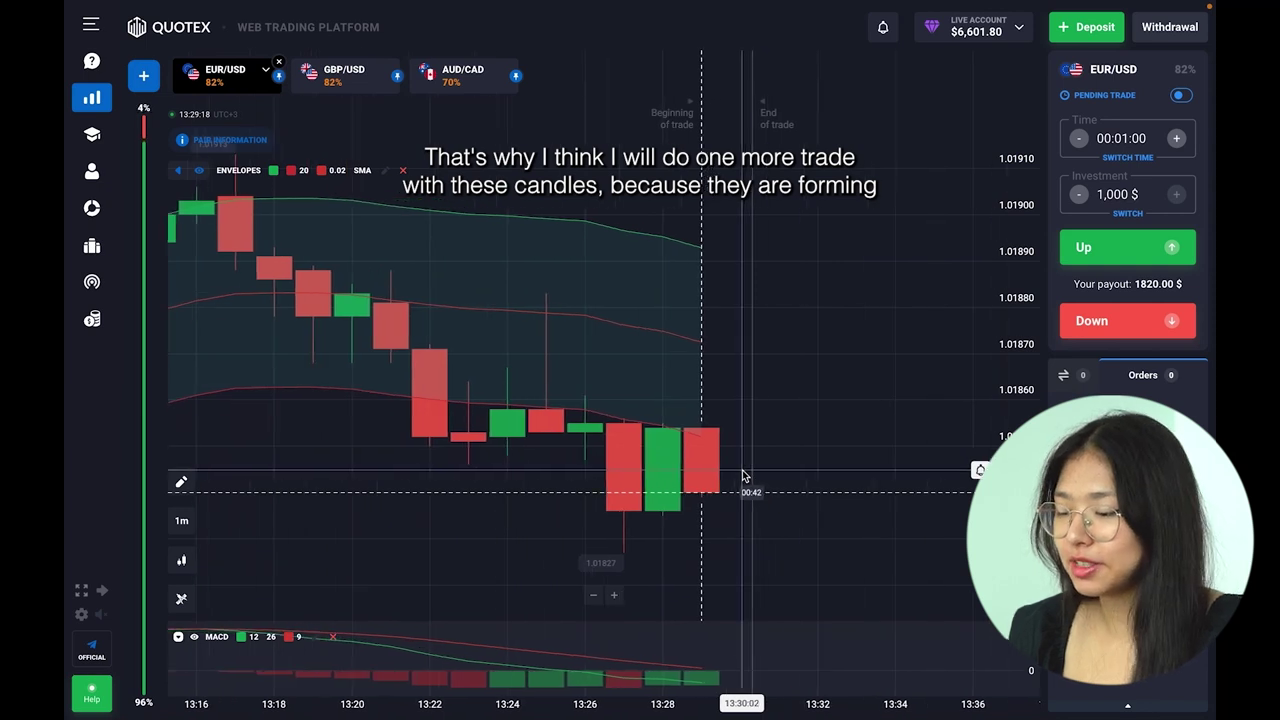
{"action": "left_click_drag", "start_coordinate": [754, 482], "coordinate": [634, 494]}
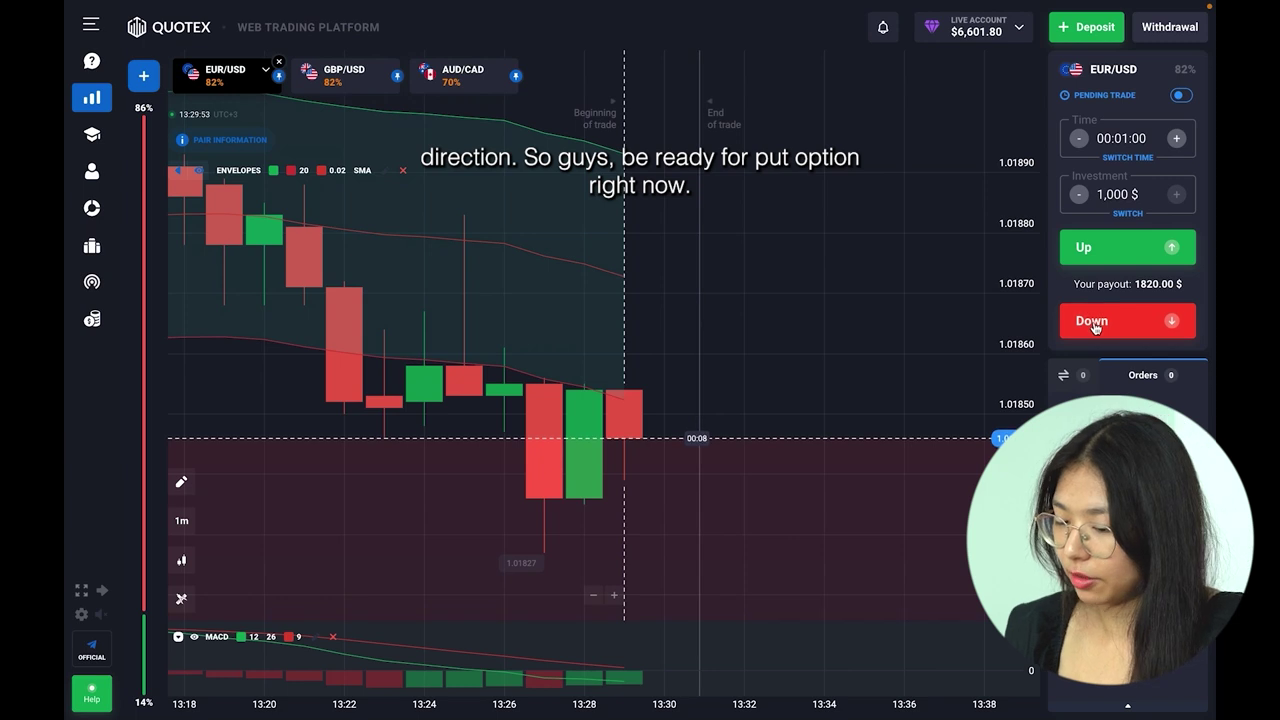
{"action": "left_click", "coordinate": [1094, 322]}
{"action": "left_click", "coordinate": [1094, 322]}
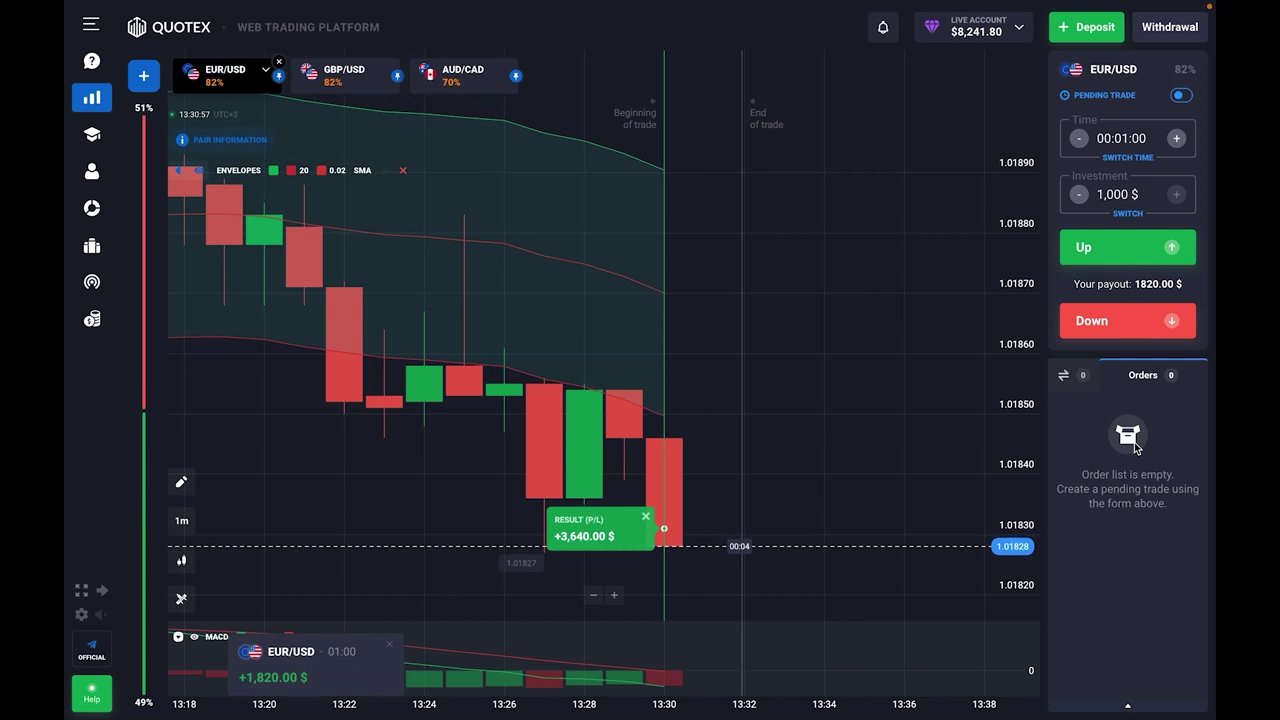
Step: Review the falling EUR/USD candles after the two Down trades against the Envelopes channel and the MACD
{"action": "scroll", "coordinate": [906, 381], "scroll_direction": "down", "scroll_amount": 2}
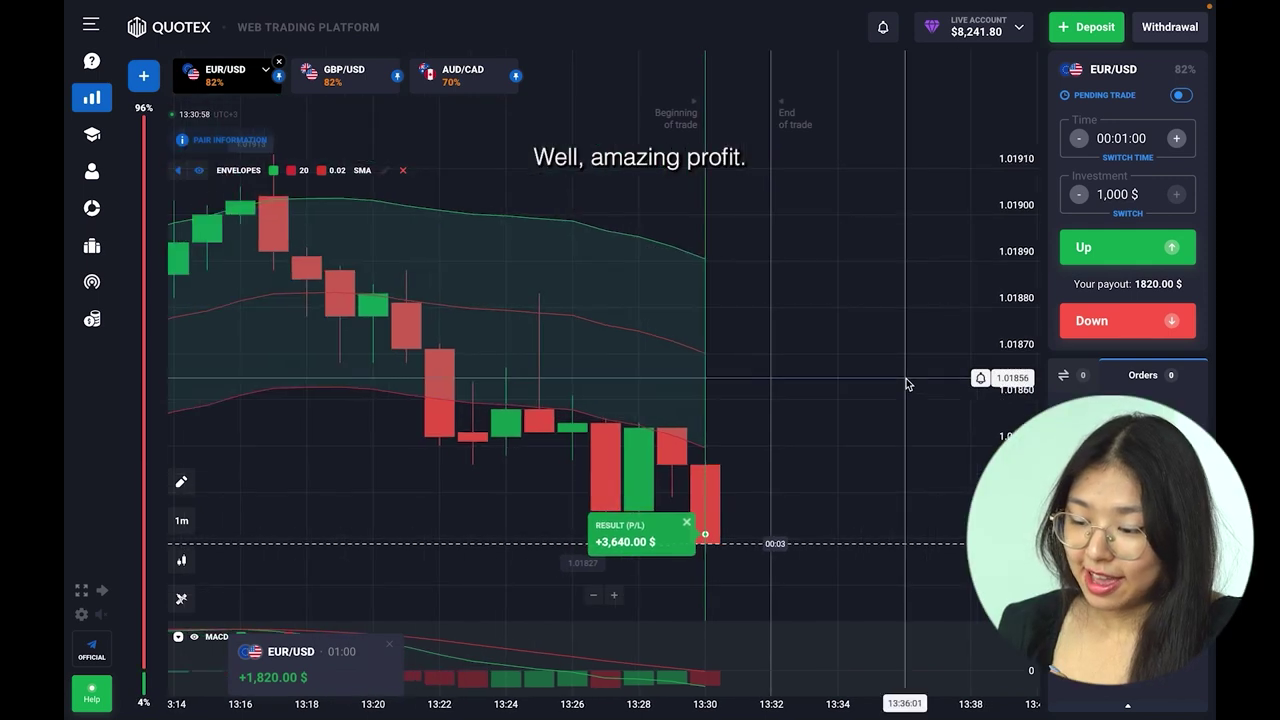
{"action": "scroll", "coordinate": [906, 381], "scroll_direction": "down", "scroll_amount": 3}
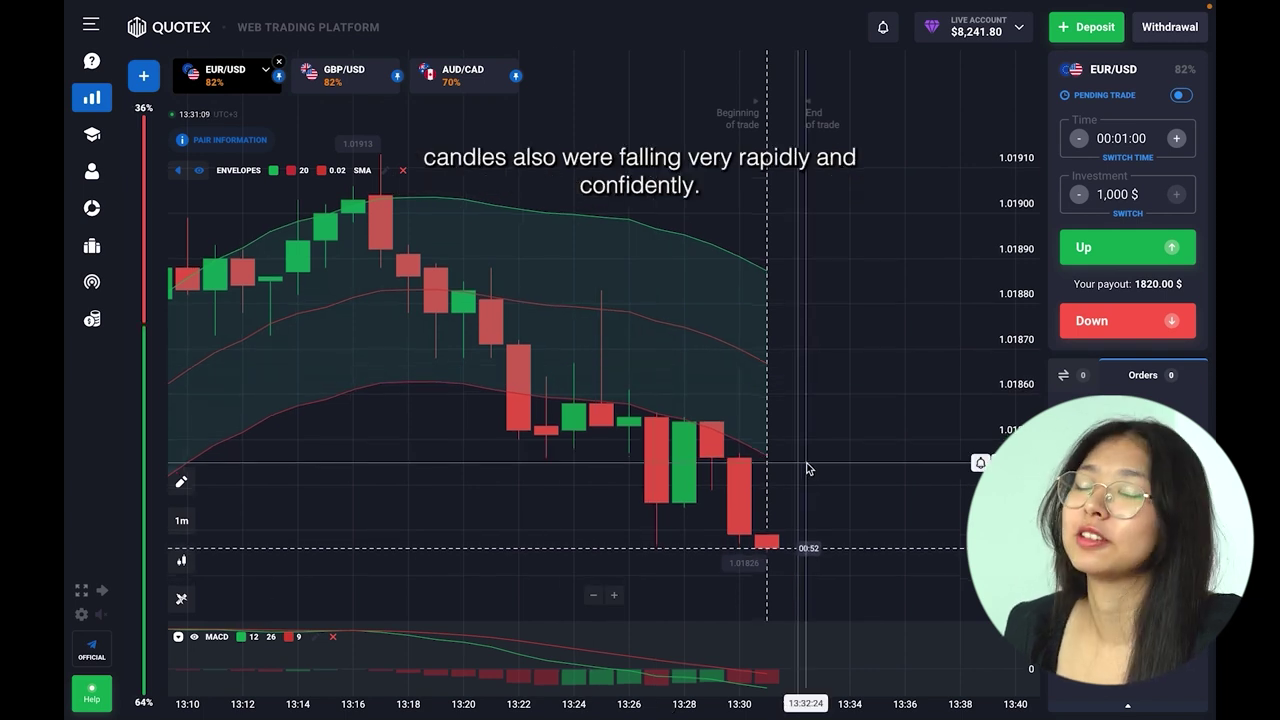
{"action": "scroll", "coordinate": [808, 468], "scroll_direction": "up", "scroll_amount": 1}
{"action": "scroll", "coordinate": [808, 468], "scroll_direction": "up", "scroll_amount": 1}
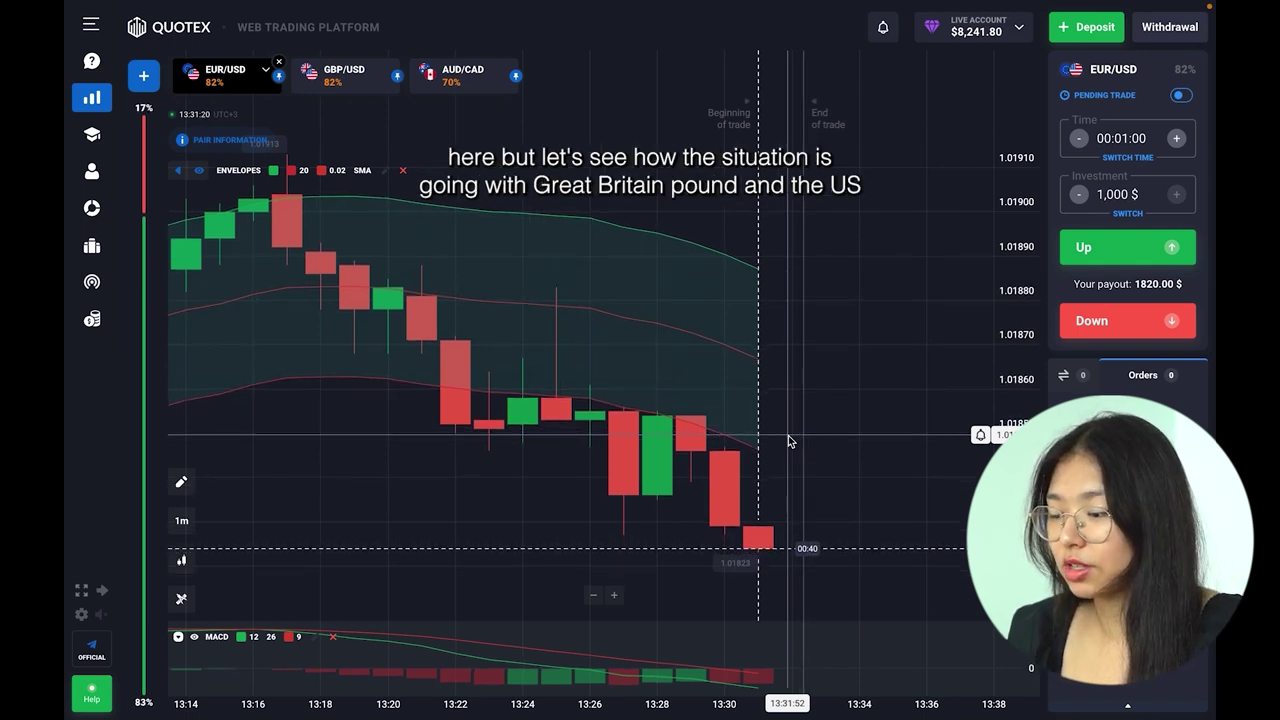
{"action": "scroll", "coordinate": [703, 437], "scroll_direction": "down", "scroll_amount": 3}
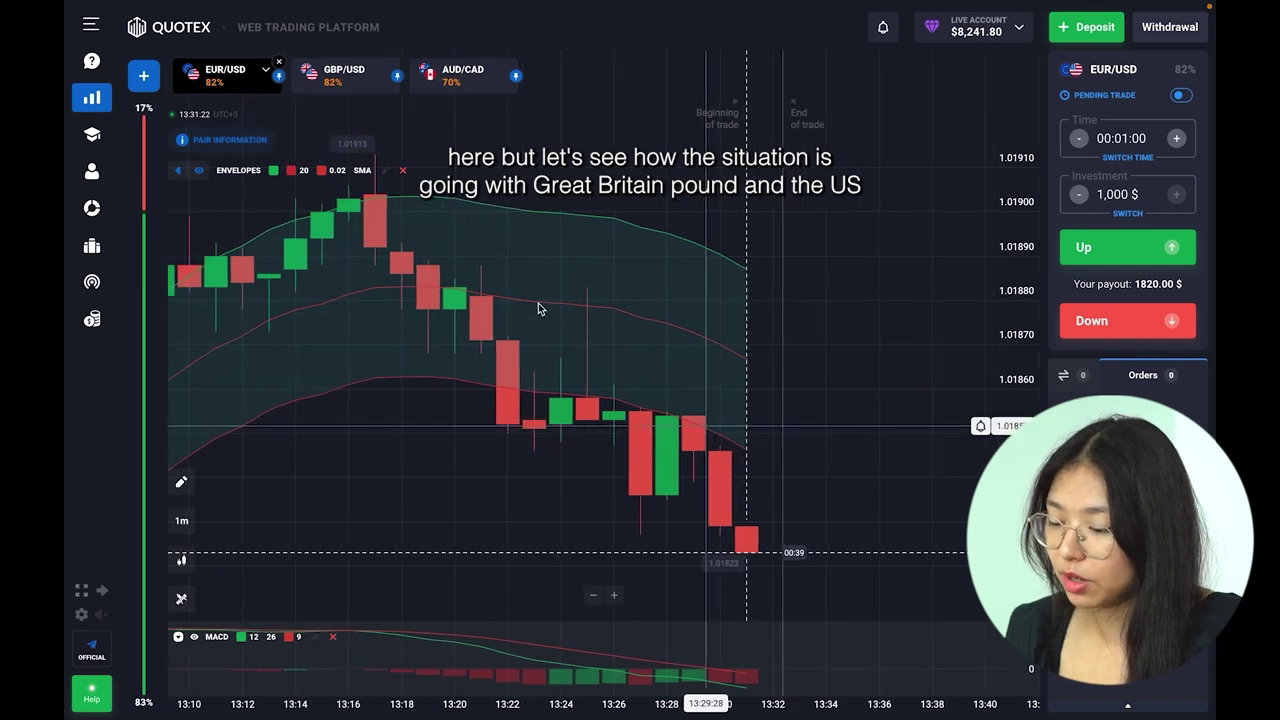
Step: Switch to the GBP/USD chart and examine the overall trend, the candle wicks near the lower Envelopes line and the MACD direction
{"action": "left_click", "coordinate": [341, 86]}
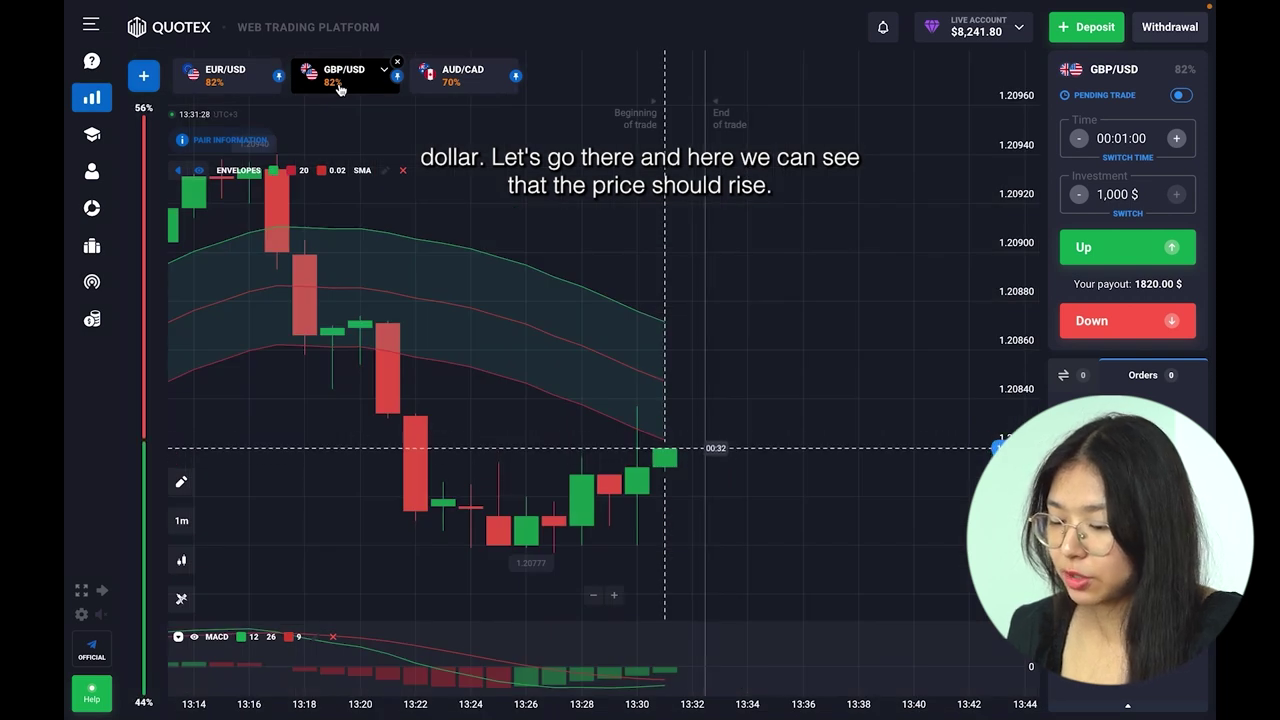
{"action": "scroll", "coordinate": [566, 381], "scroll_direction": "down", "scroll_amount": 2}
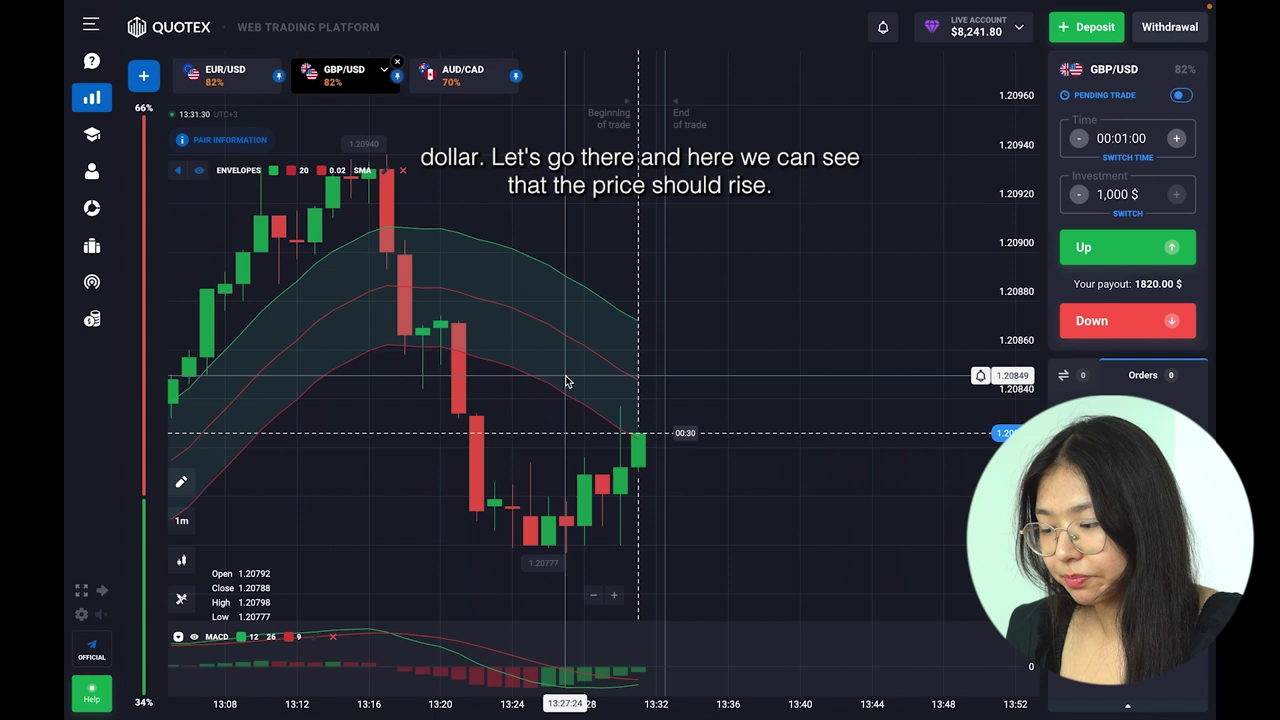
{"action": "scroll", "coordinate": [566, 381], "scroll_direction": "down", "scroll_amount": 4}
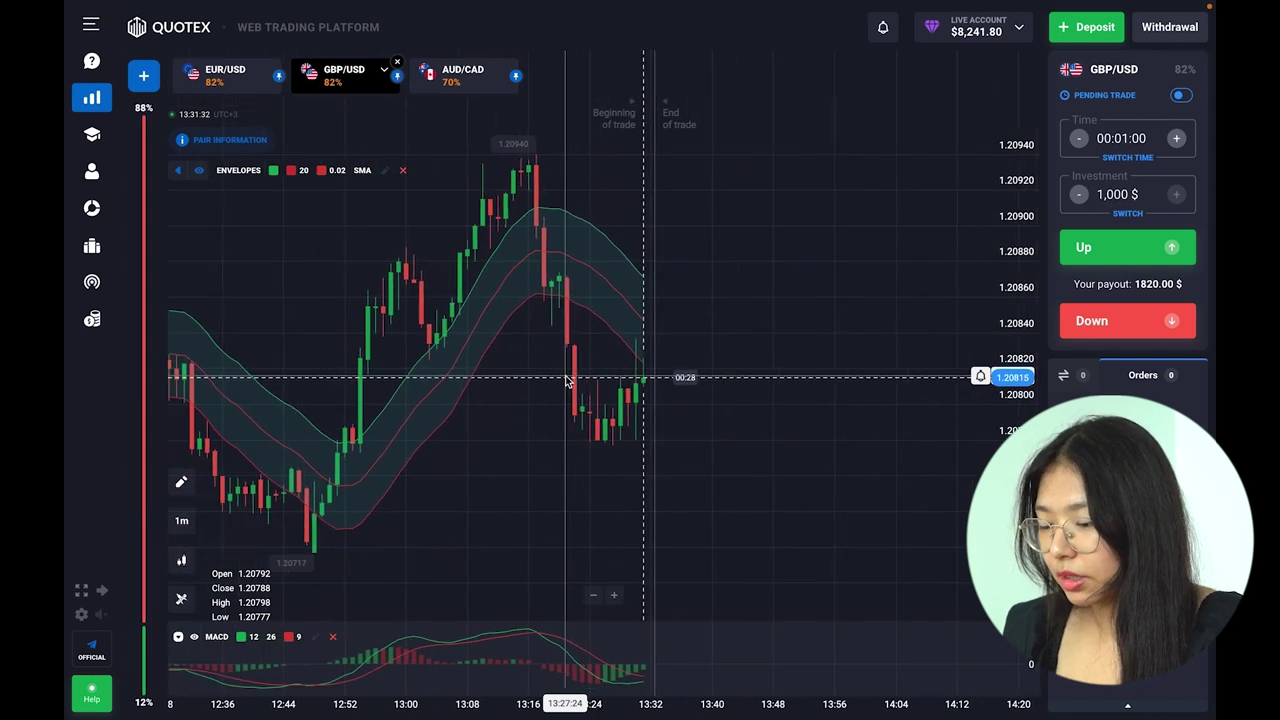
{"action": "scroll", "coordinate": [645, 381], "scroll_direction": "up", "scroll_amount": 3}
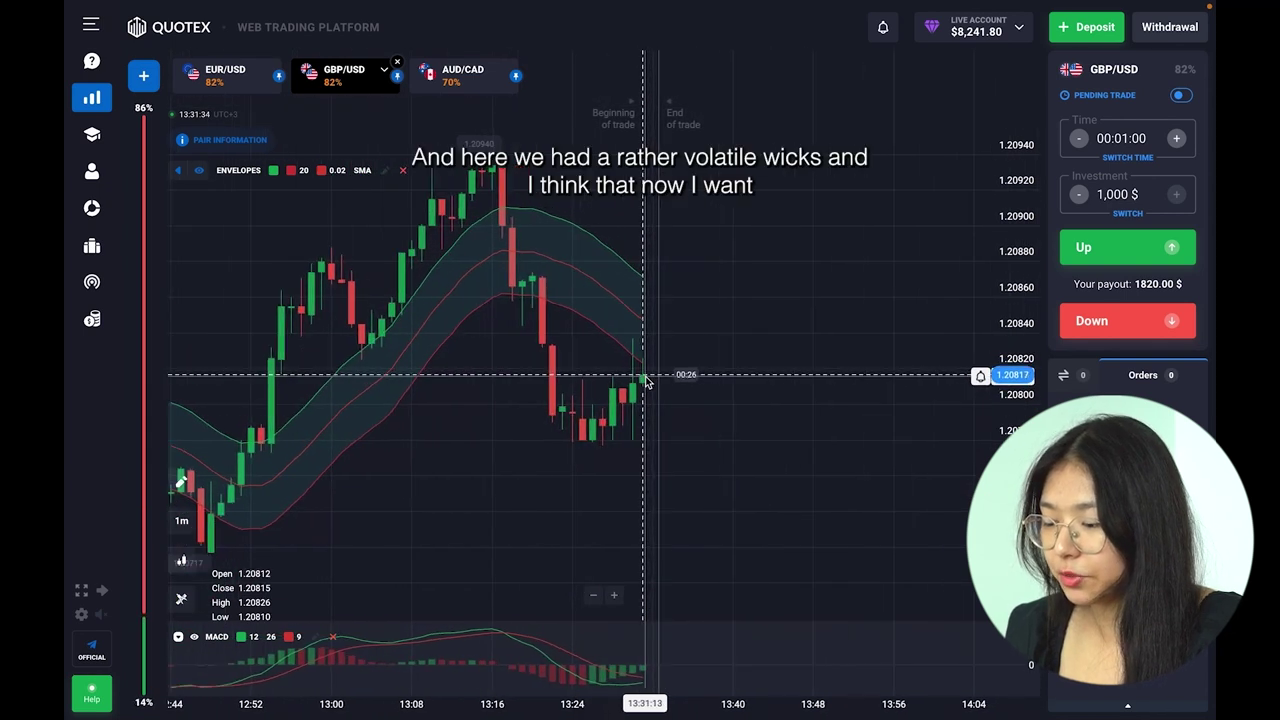
{"action": "scroll", "coordinate": [645, 381], "scroll_direction": "up", "scroll_amount": 2}
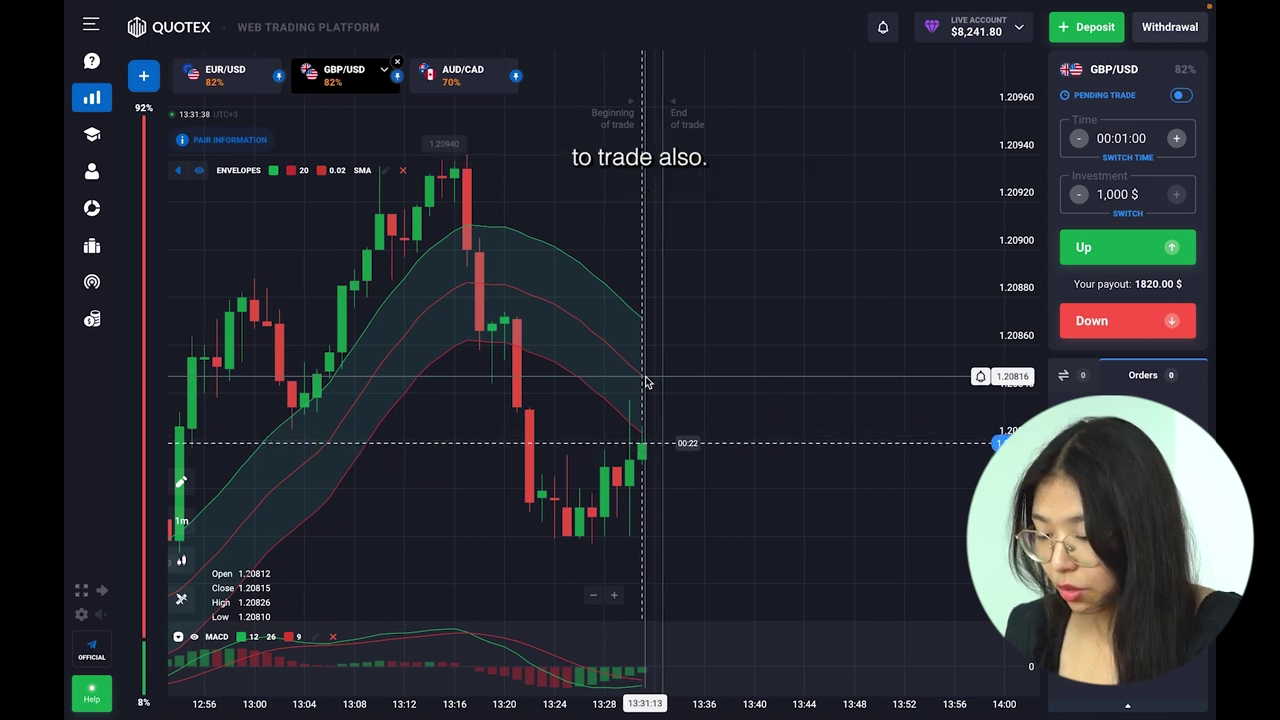
{"action": "scroll", "coordinate": [645, 381], "scroll_direction": "up", "scroll_amount": 3}
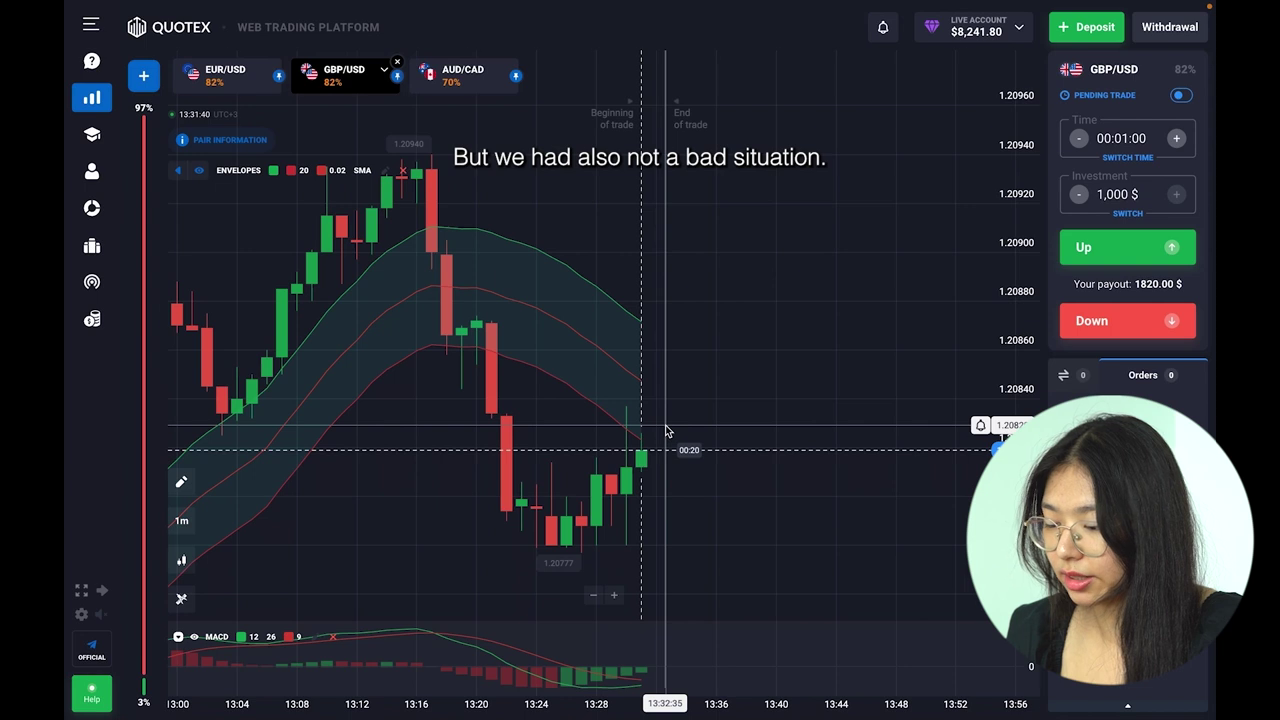
{"action": "scroll", "coordinate": [667, 430], "scroll_direction": "up", "scroll_amount": 5}
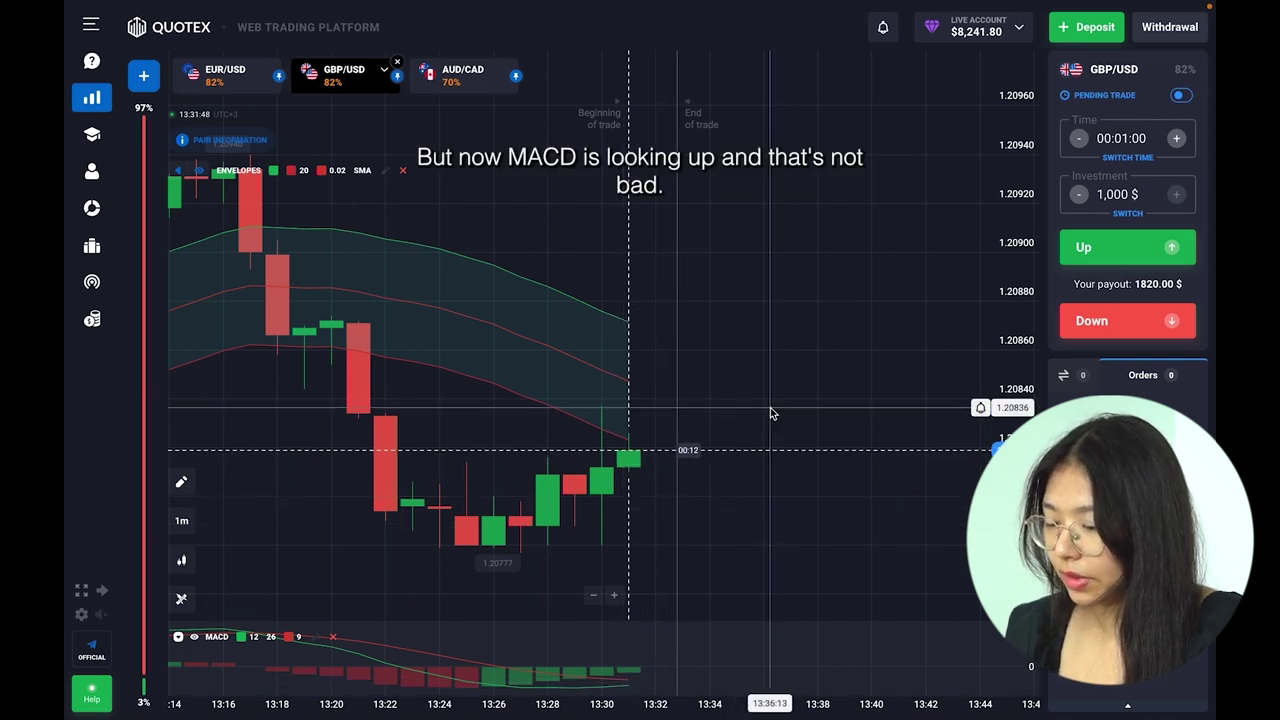
{"action": "scroll", "coordinate": [593, 433], "scroll_direction": "up", "scroll_amount": 2}
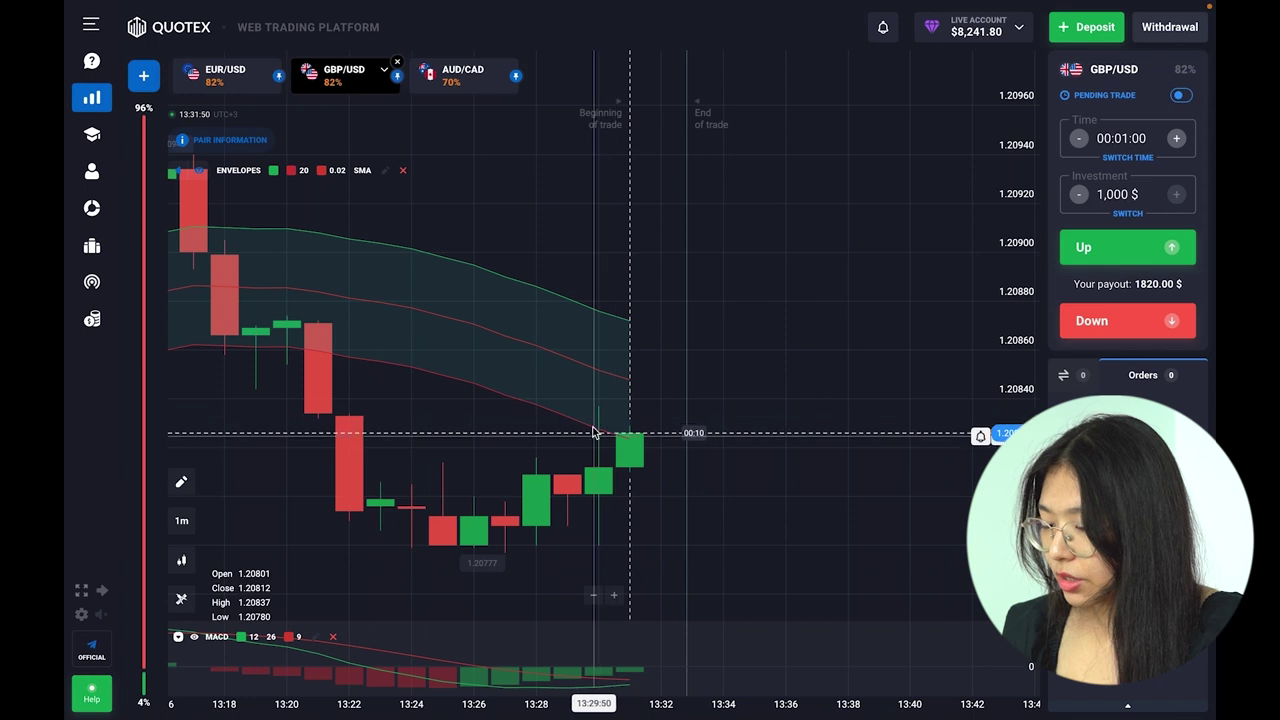
{"action": "scroll", "coordinate": [592, 440], "scroll_direction": "down", "scroll_amount": 2}
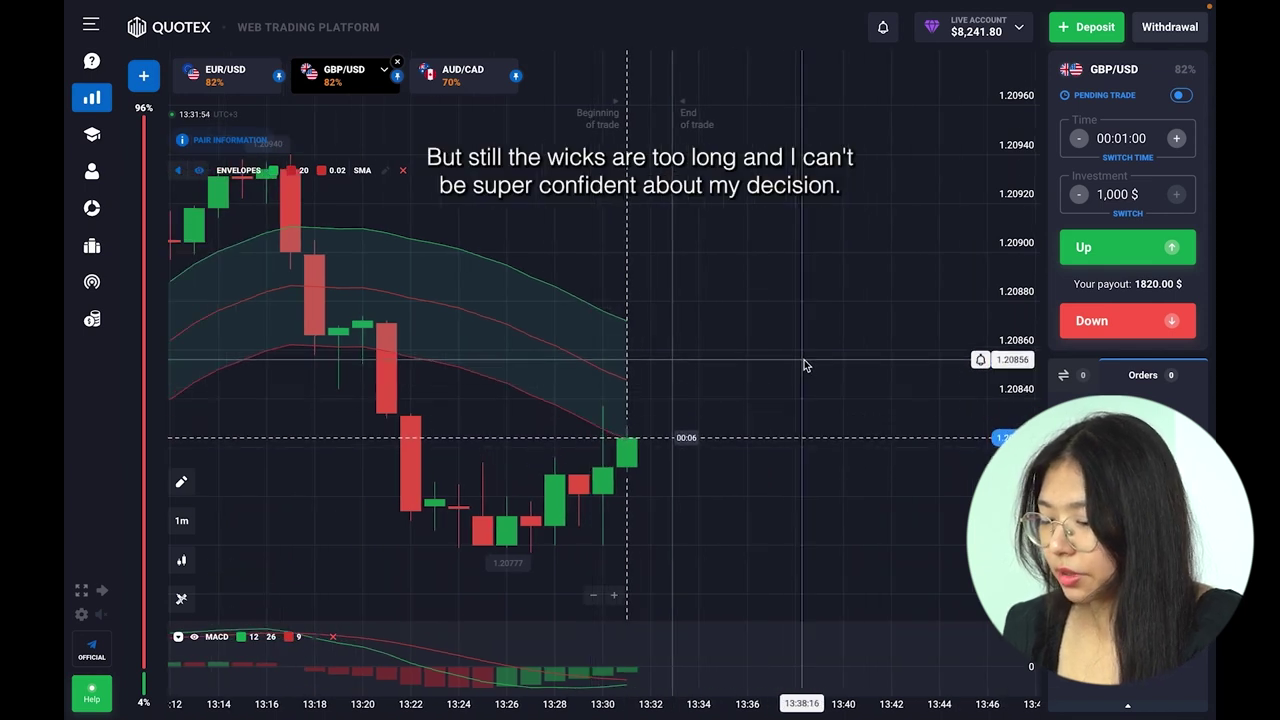
Step: Set the investment to $800 and open an Up trade on GBP/USD with the 00:01:00 expiration
{"action": "left_click", "coordinate": [1112, 194]}
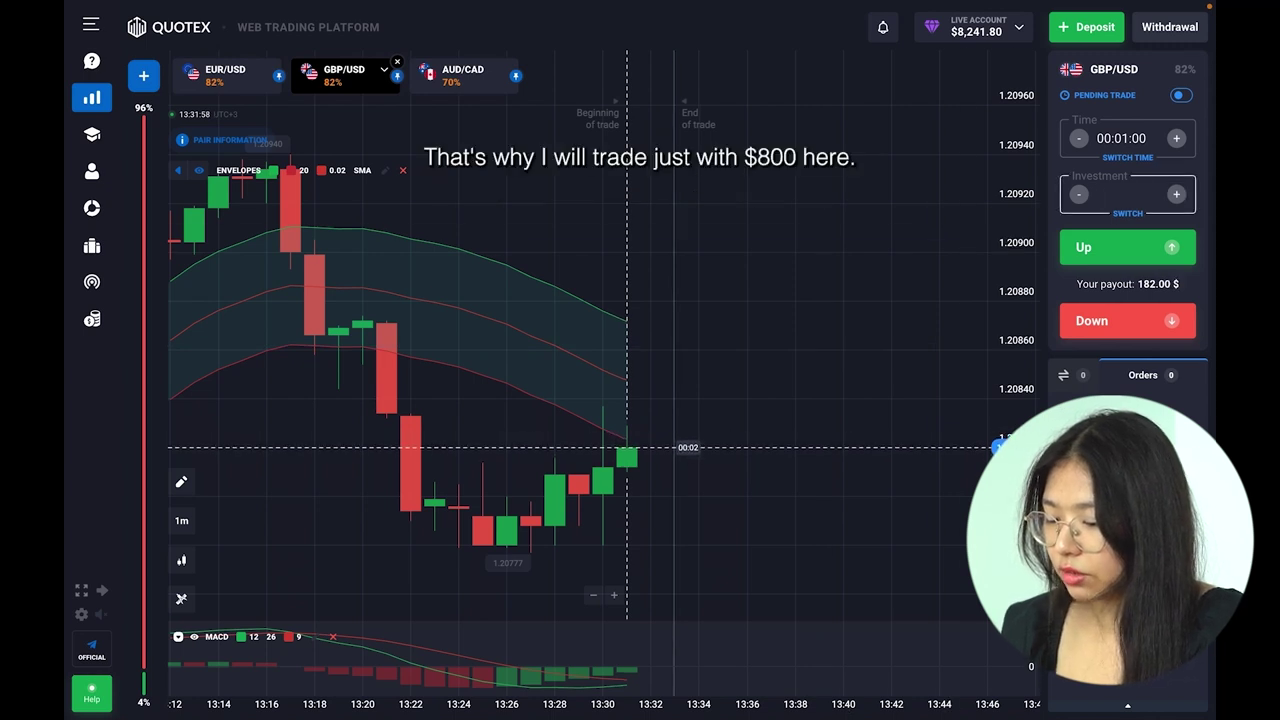
{"action": "type", "text": "800 $"}
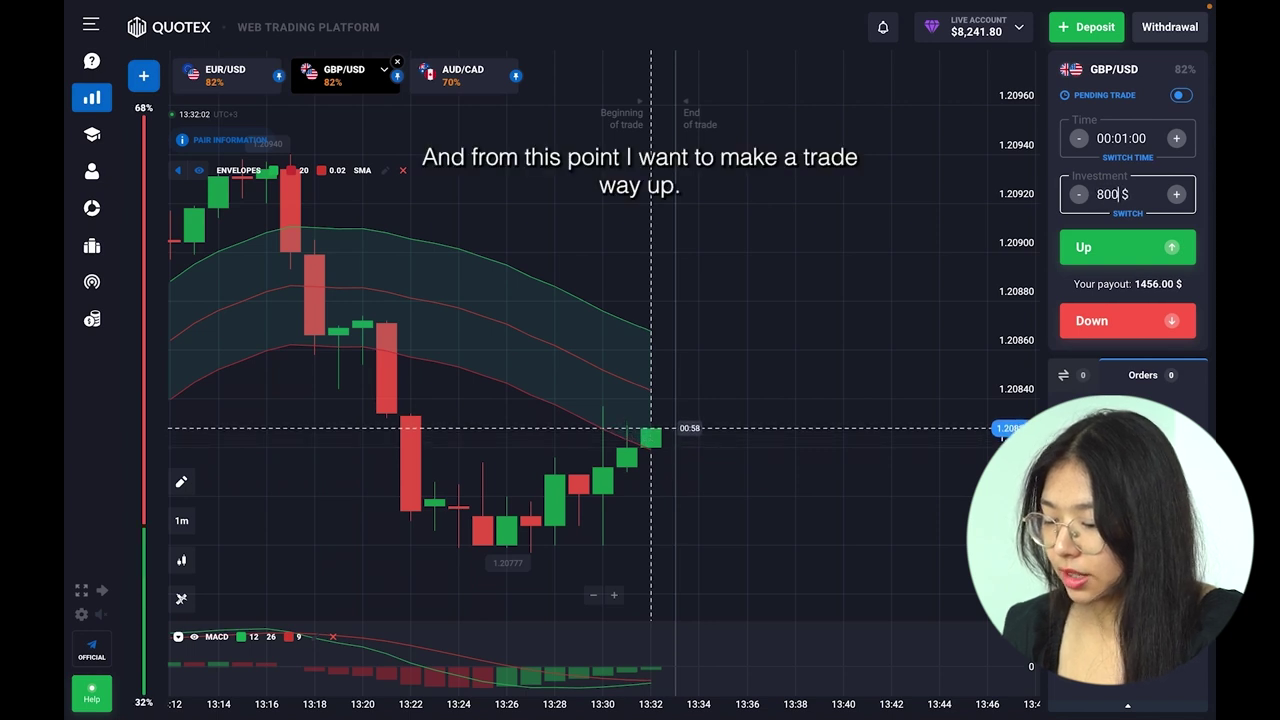
{"action": "left_click", "coordinate": [883, 341]}
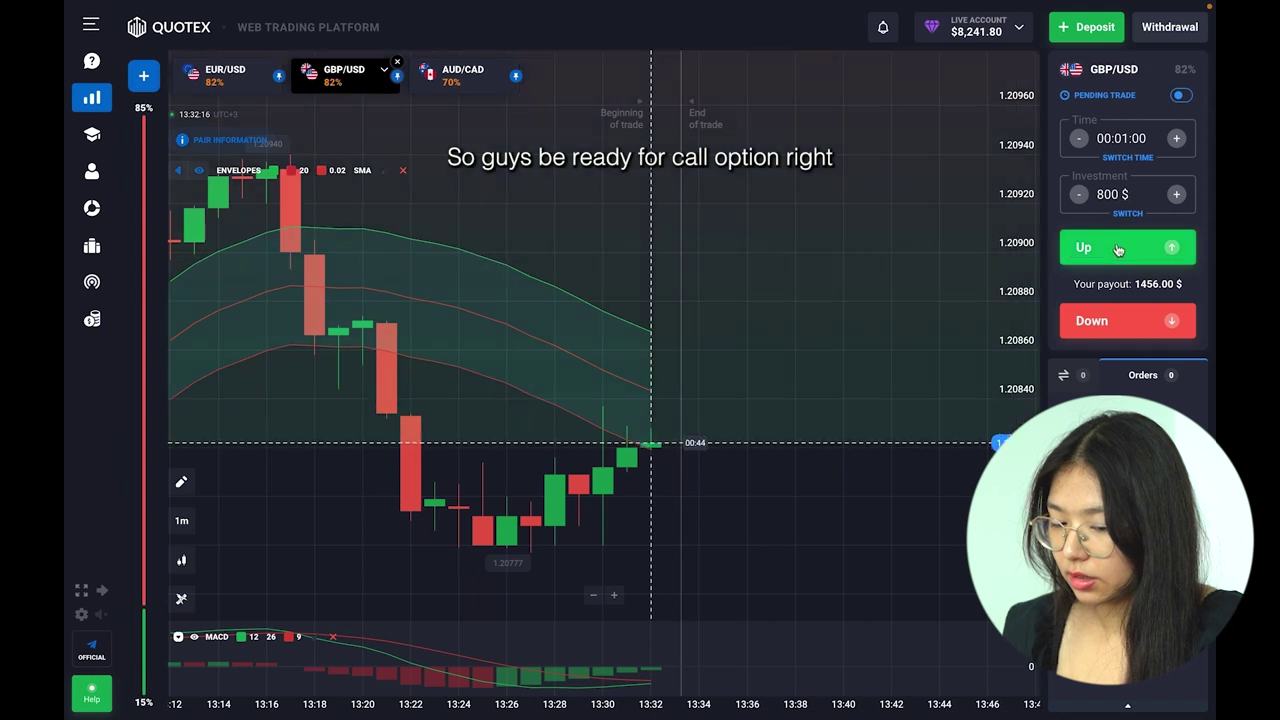
{"action": "left_click", "coordinate": [1118, 249]}
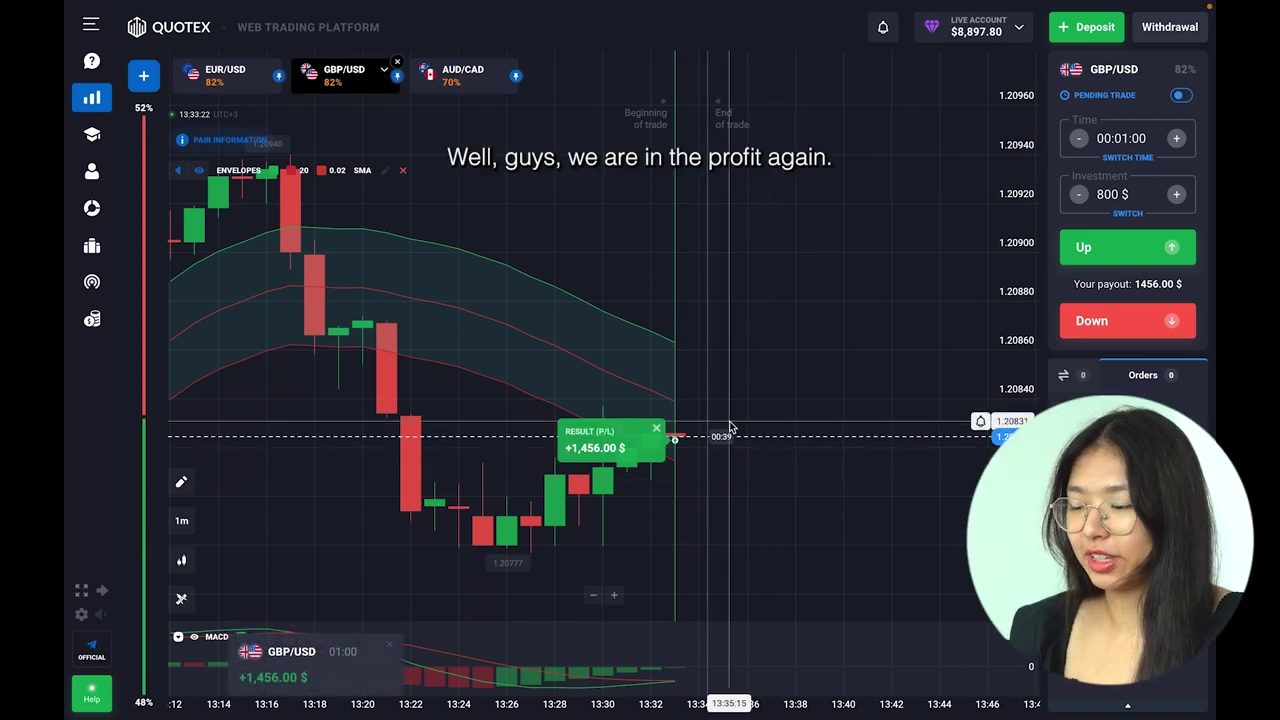
Step: Check the latest GBP/USD candles against the middle Envelopes line, set the investment to $600 and open a Down trade with the 00:01:00 expiration
{"action": "scroll", "coordinate": [730, 428], "scroll_direction": "up", "scroll_amount": 2}
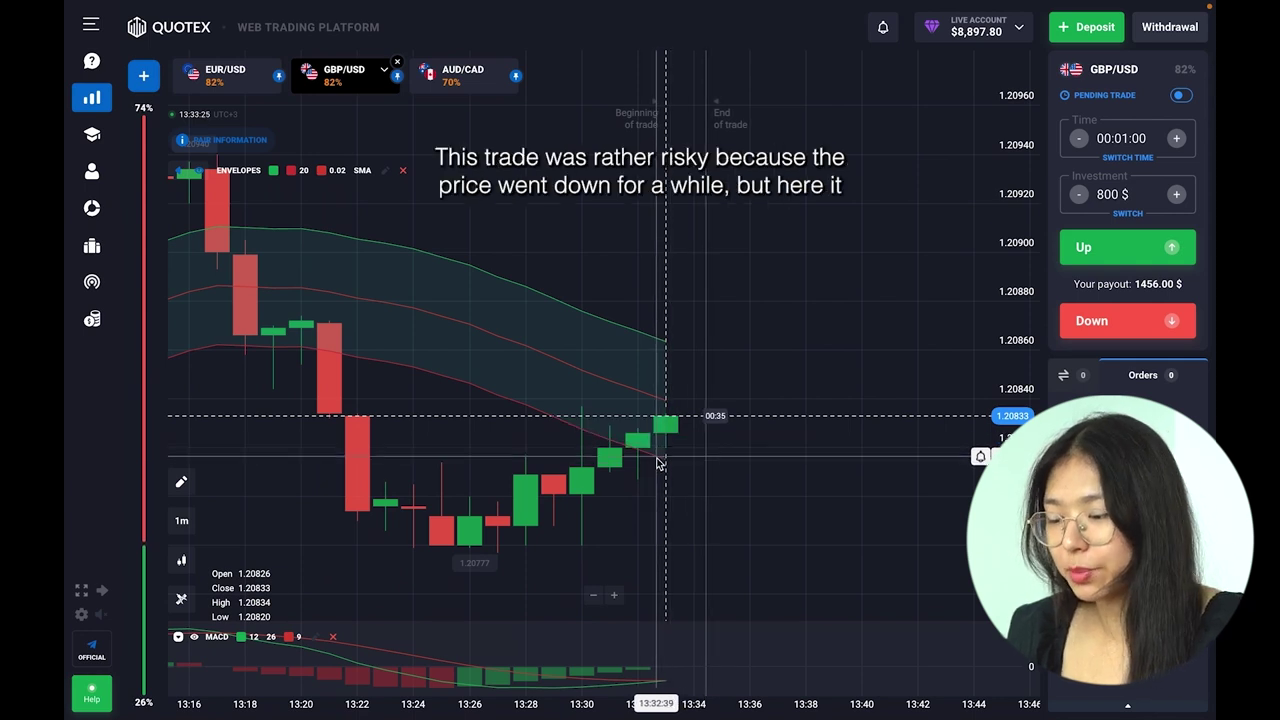
{"action": "scroll", "coordinate": [646, 466], "scroll_direction": "up", "scroll_amount": 1}
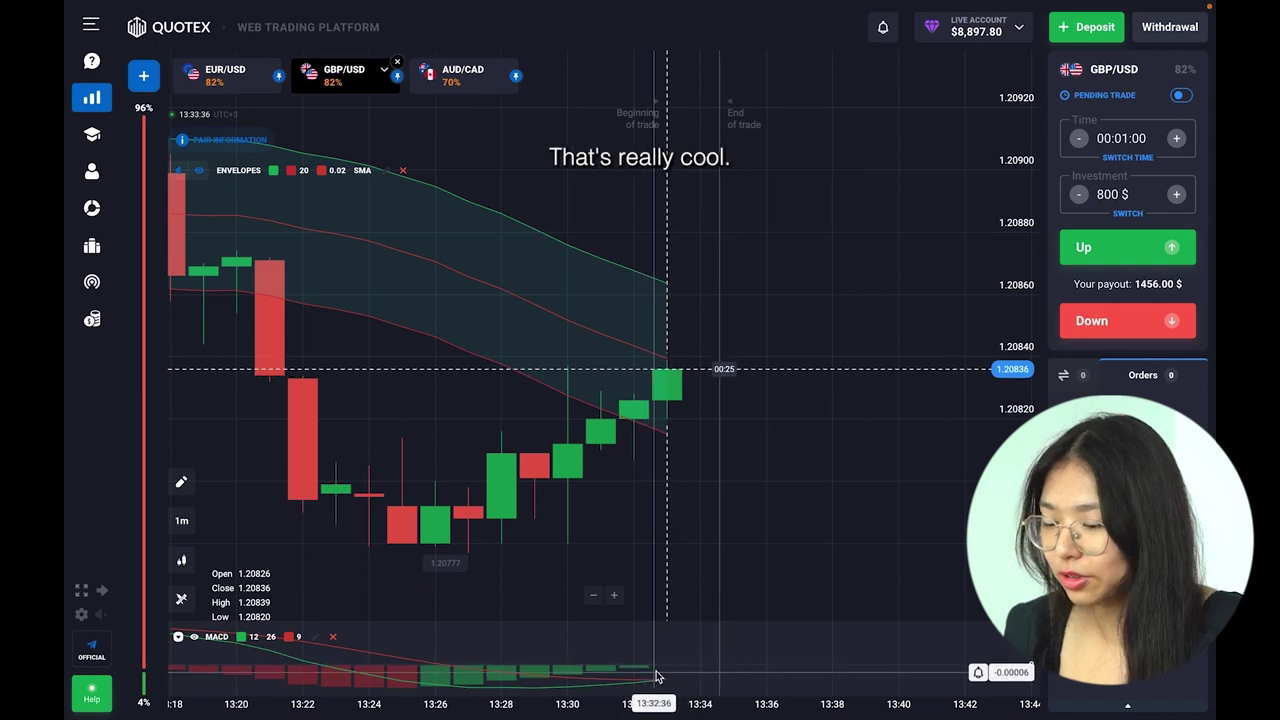
{"action": "scroll", "coordinate": [731, 415], "scroll_direction": "up", "scroll_amount": 2}
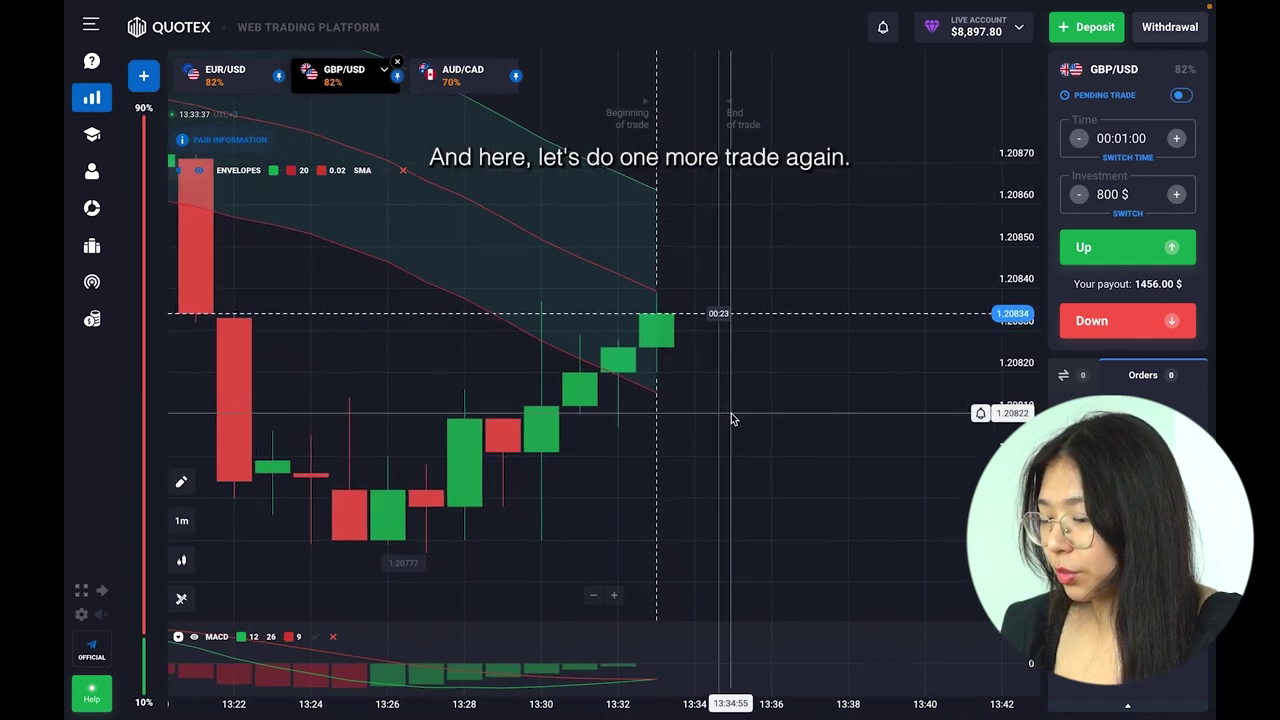
{"action": "scroll", "coordinate": [731, 418], "scroll_direction": "up", "scroll_amount": 1}
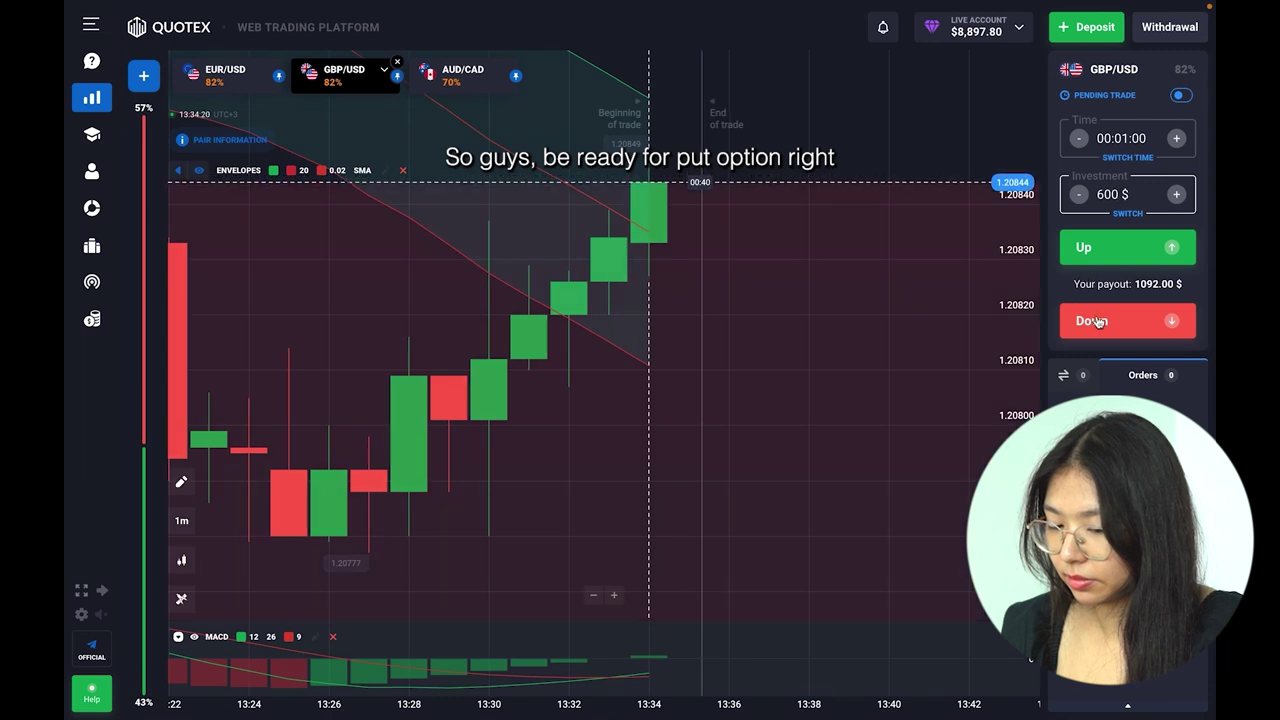
{"action": "left_click", "coordinate": [1096, 324]}
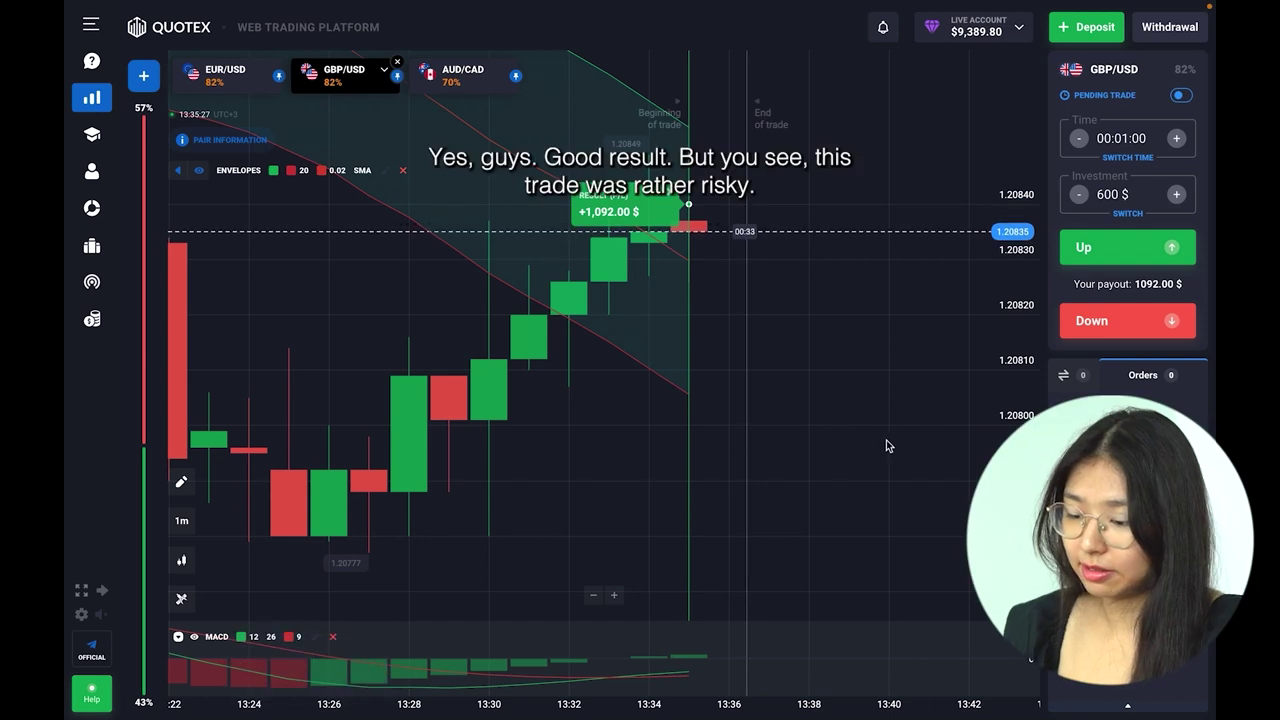
Step: Review the GBP/USD candles following the $600 Down trade against the Envelopes channel and the MACD
{"action": "scroll", "coordinate": [886, 444], "scroll_direction": "down", "scroll_amount": 2}
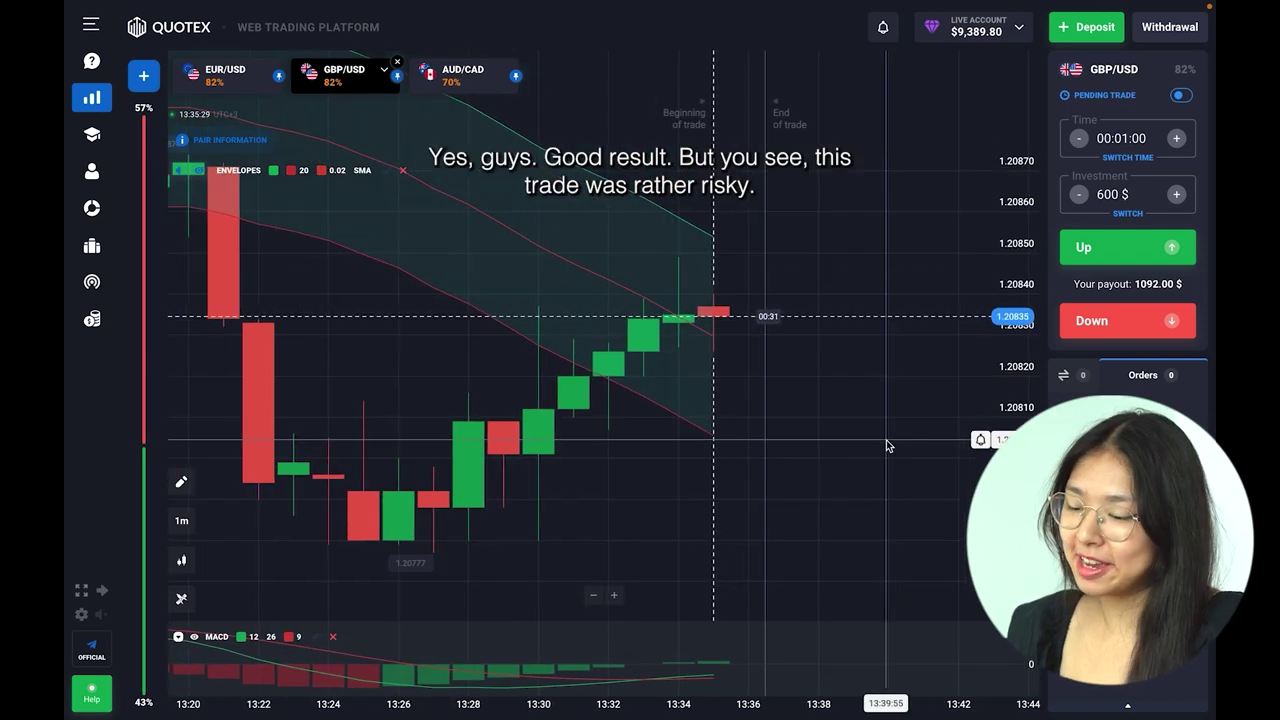
{"action": "scroll", "coordinate": [886, 442], "scroll_direction": "down", "scroll_amount": 1}
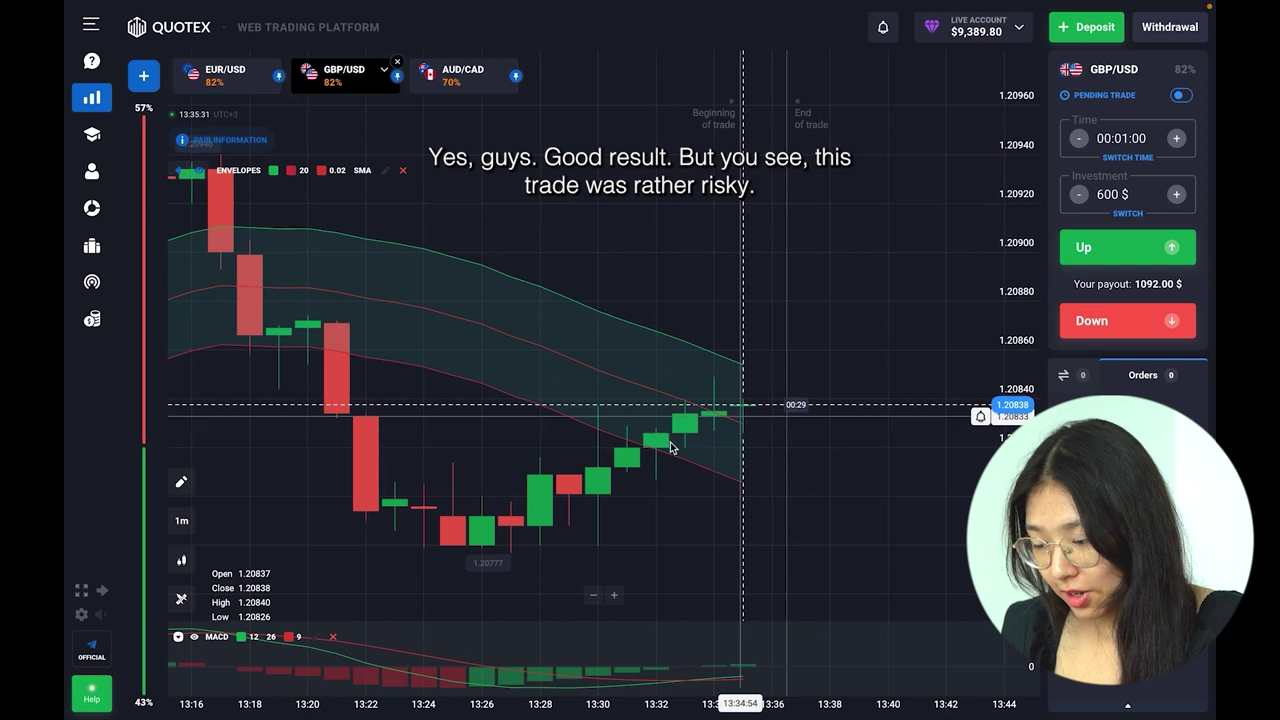
{"action": "scroll", "coordinate": [744, 407], "scroll_direction": "up", "scroll_amount": 2}
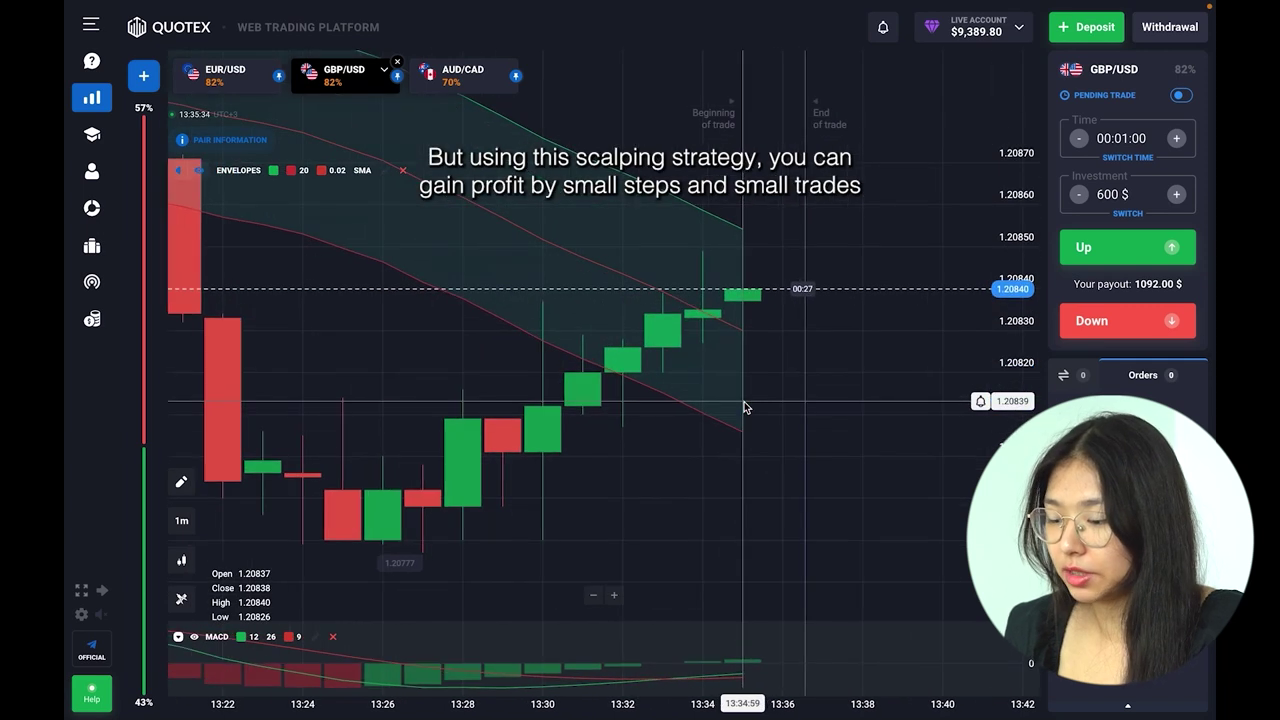
{"action": "left_click_drag", "start_coordinate": [757, 391], "coordinate": [737, 386]}
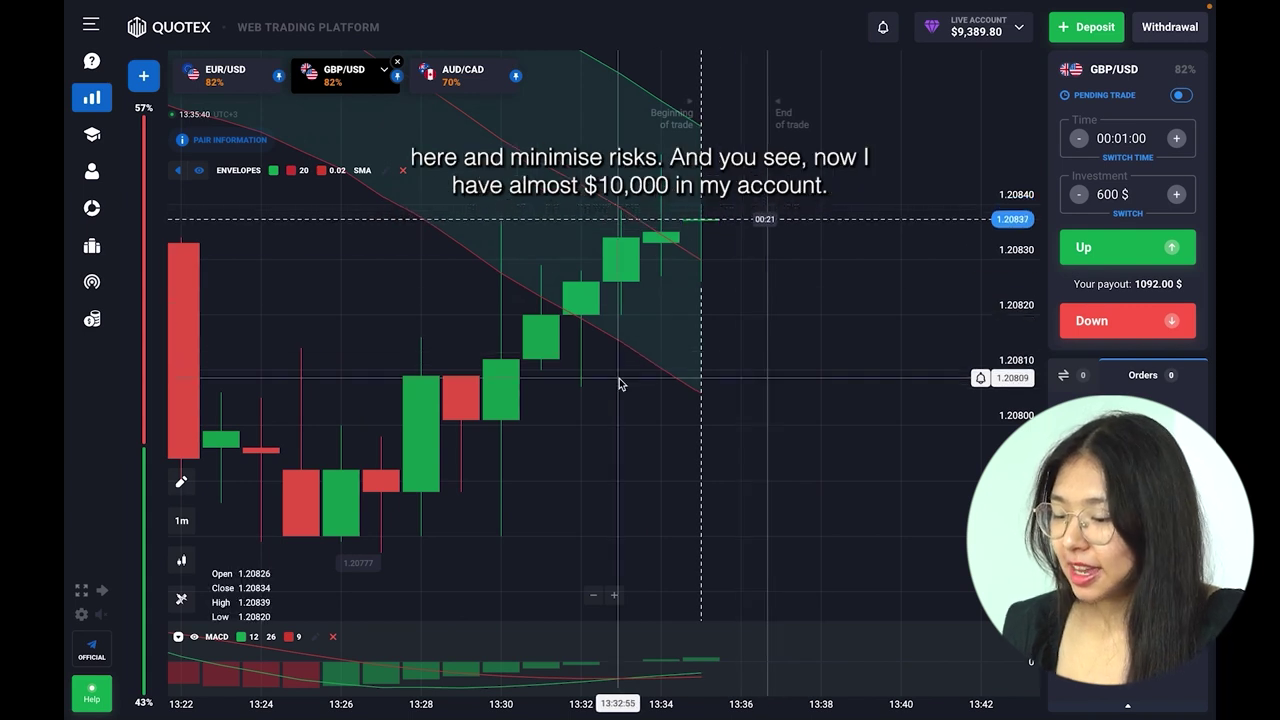
{"action": "scroll", "coordinate": [617, 383], "scroll_direction": "down", "scroll_amount": 2}
{"action": "scroll", "coordinate": [617, 381], "scroll_direction": "down", "scroll_amount": 1}
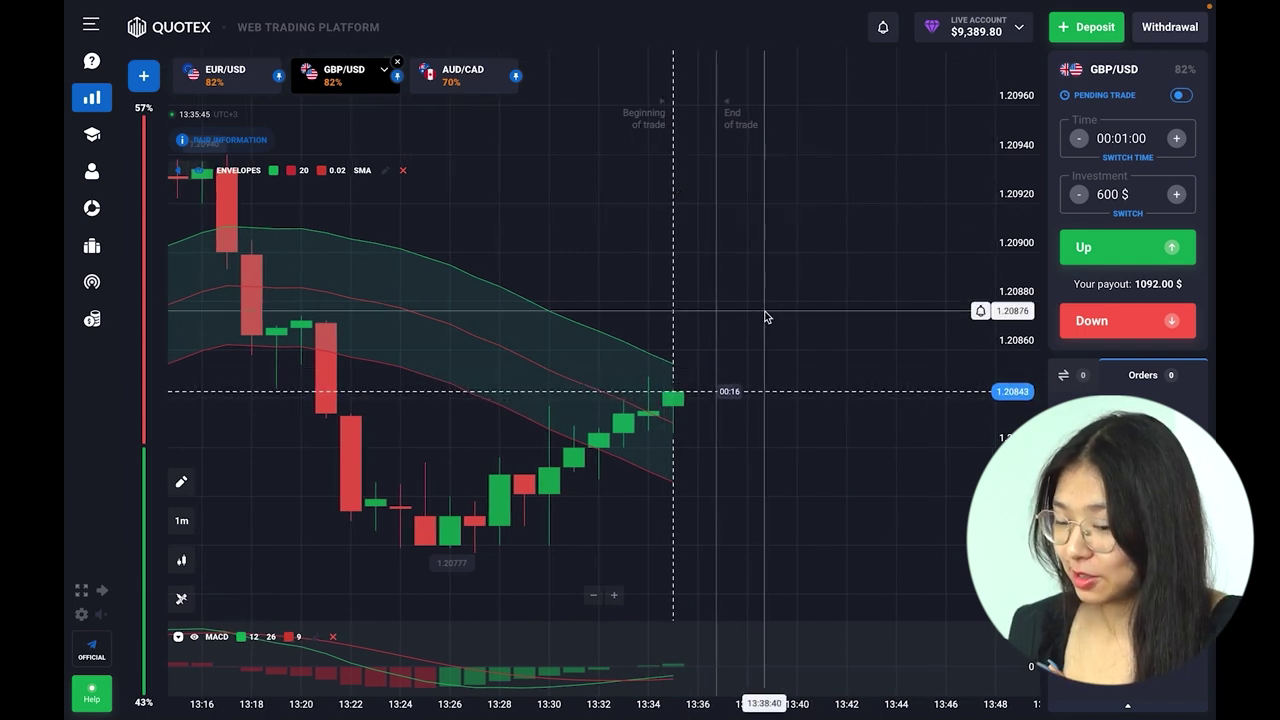
{"action": "scroll", "coordinate": [788, 301], "scroll_direction": "up", "scroll_amount": 2}
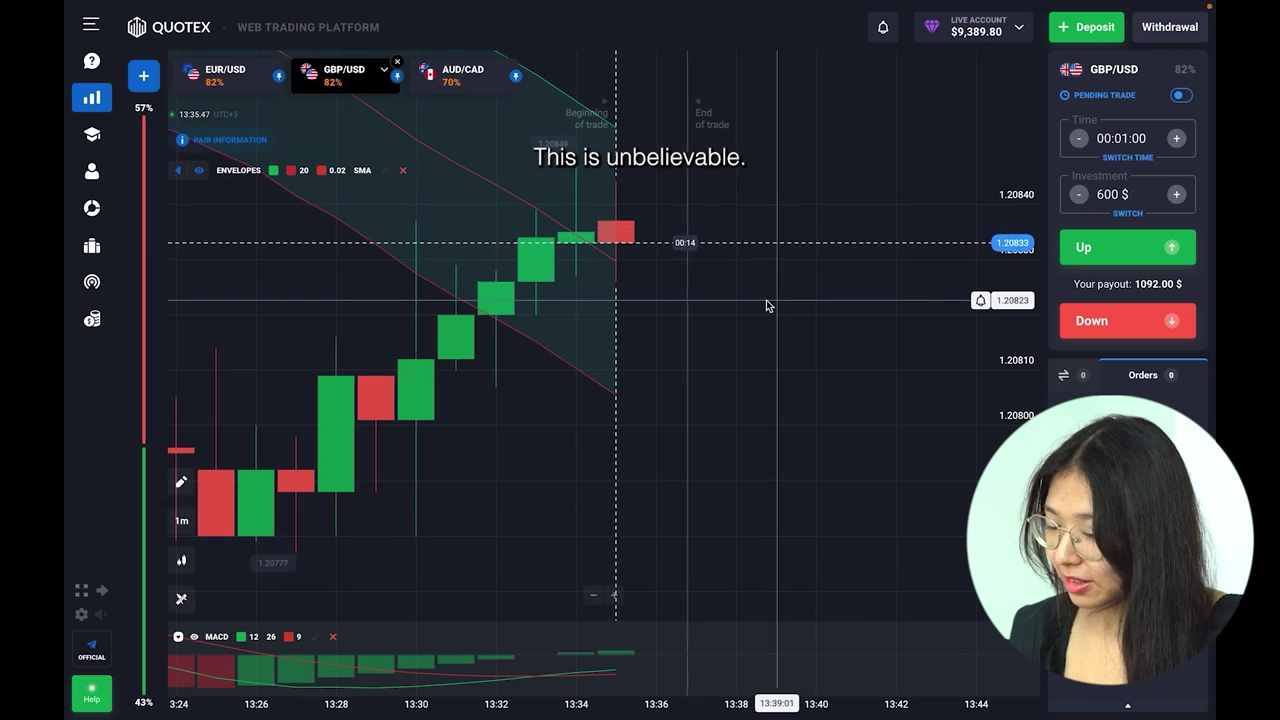
{"action": "scroll", "coordinate": [860, 306], "scroll_direction": "left", "scroll_amount": 3}
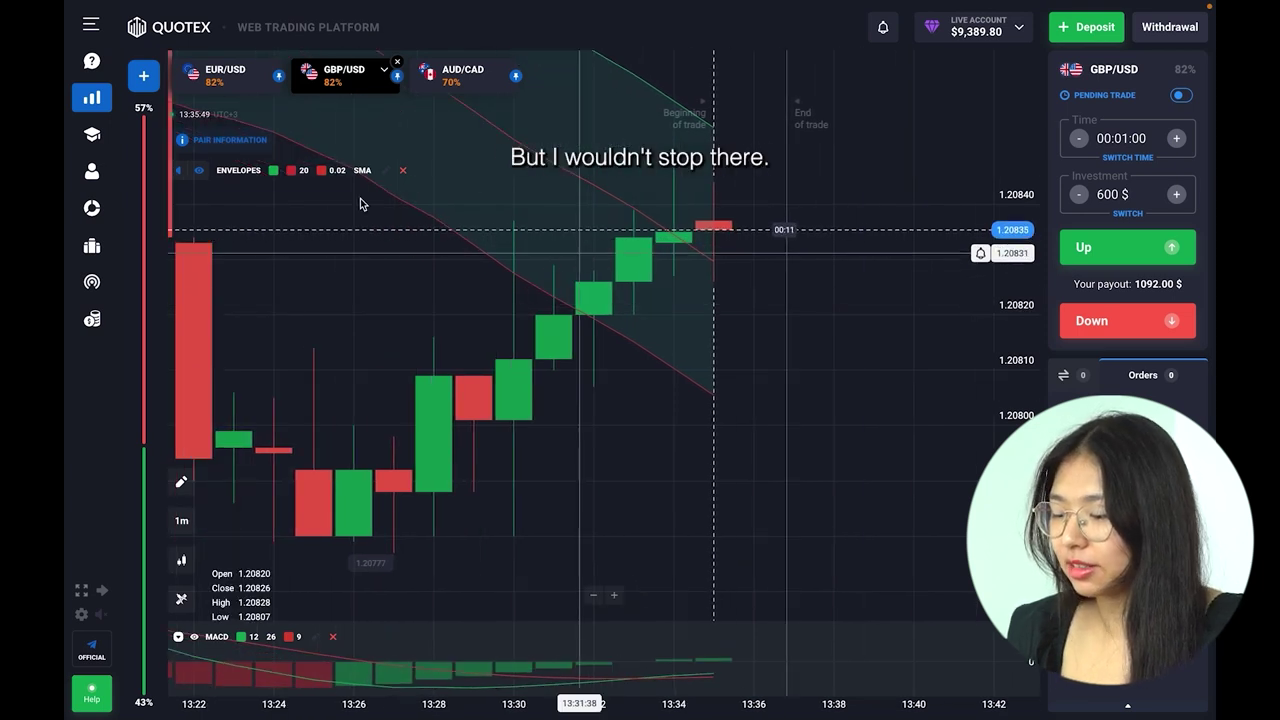
Step: Switch to the EUR/USD chart and examine the trend against the Envelopes channel and the MACD for a line crossover
{"action": "left_click", "coordinate": [224, 90]}
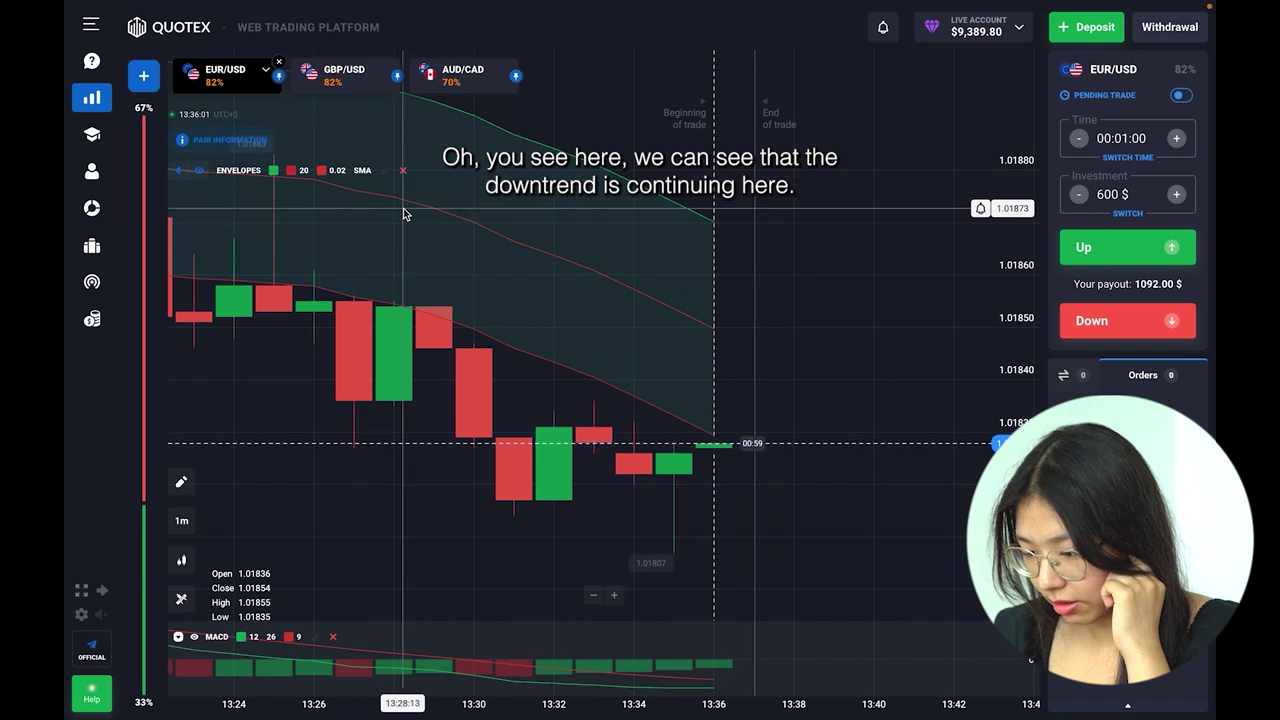
{"action": "scroll", "coordinate": [421, 350], "scroll_direction": "down", "scroll_amount": 5}
{"action": "scroll", "coordinate": [421, 350], "scroll_direction": "down", "scroll_amount": 5}
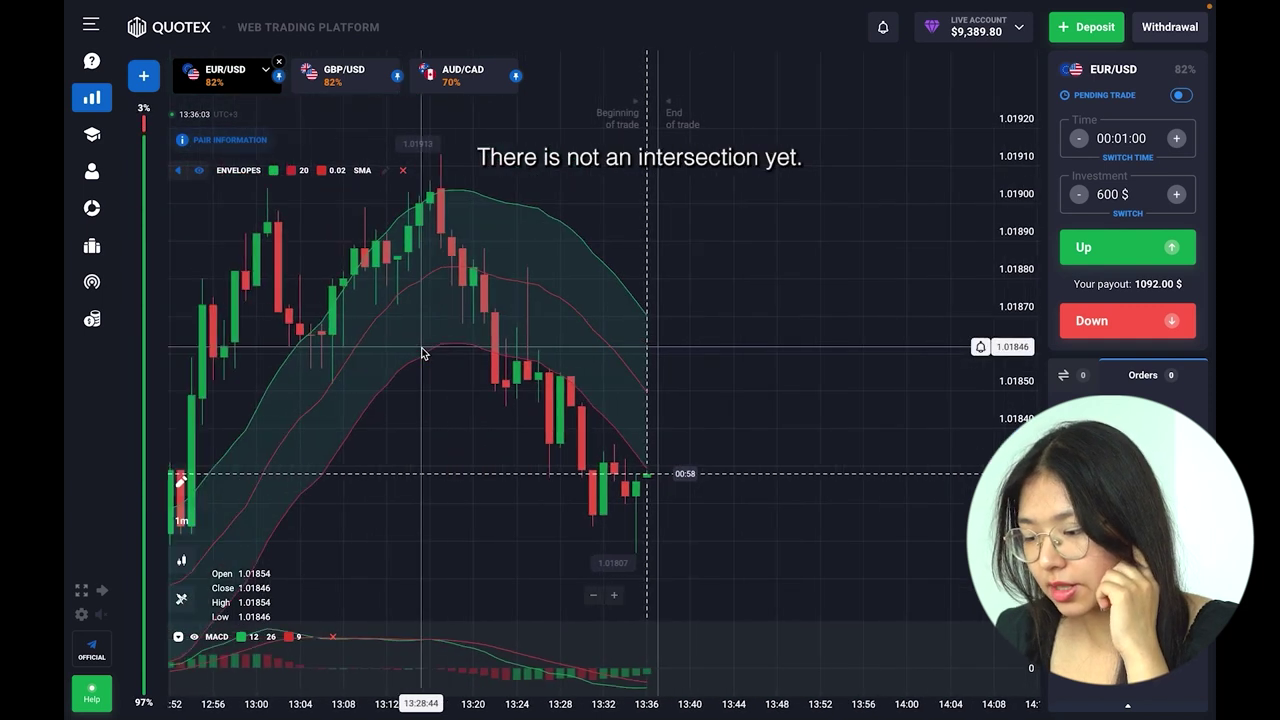
{"action": "left_click_drag", "start_coordinate": [423, 354], "coordinate": [530, 362]}
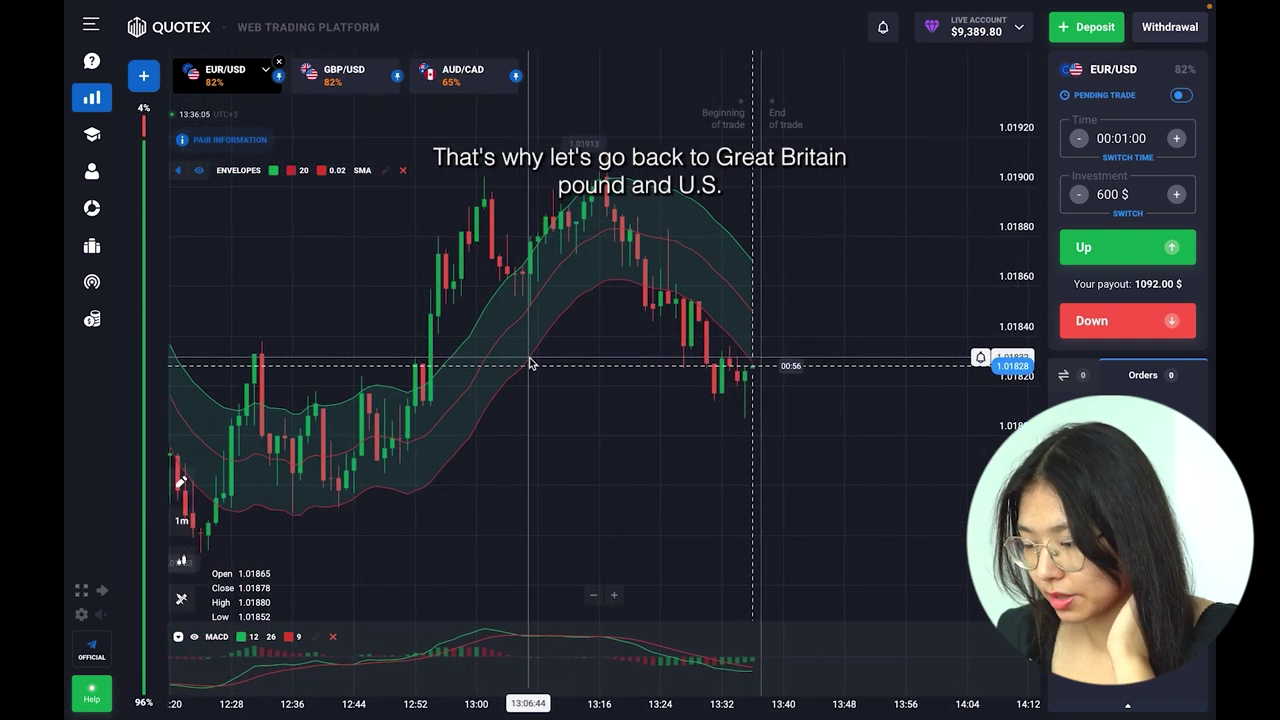
{"action": "scroll", "coordinate": [712, 535], "scroll_direction": "up", "scroll_amount": 4}
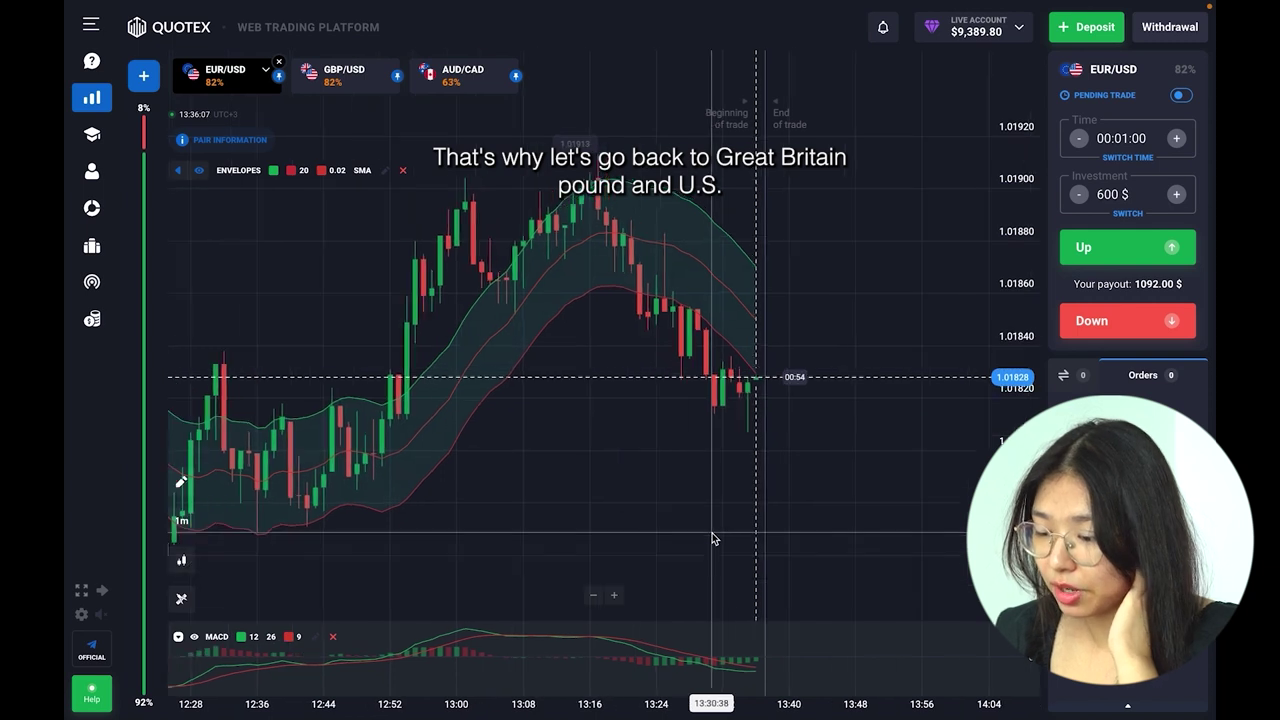
{"action": "scroll", "coordinate": [712, 535], "scroll_direction": "up", "scroll_amount": 2}
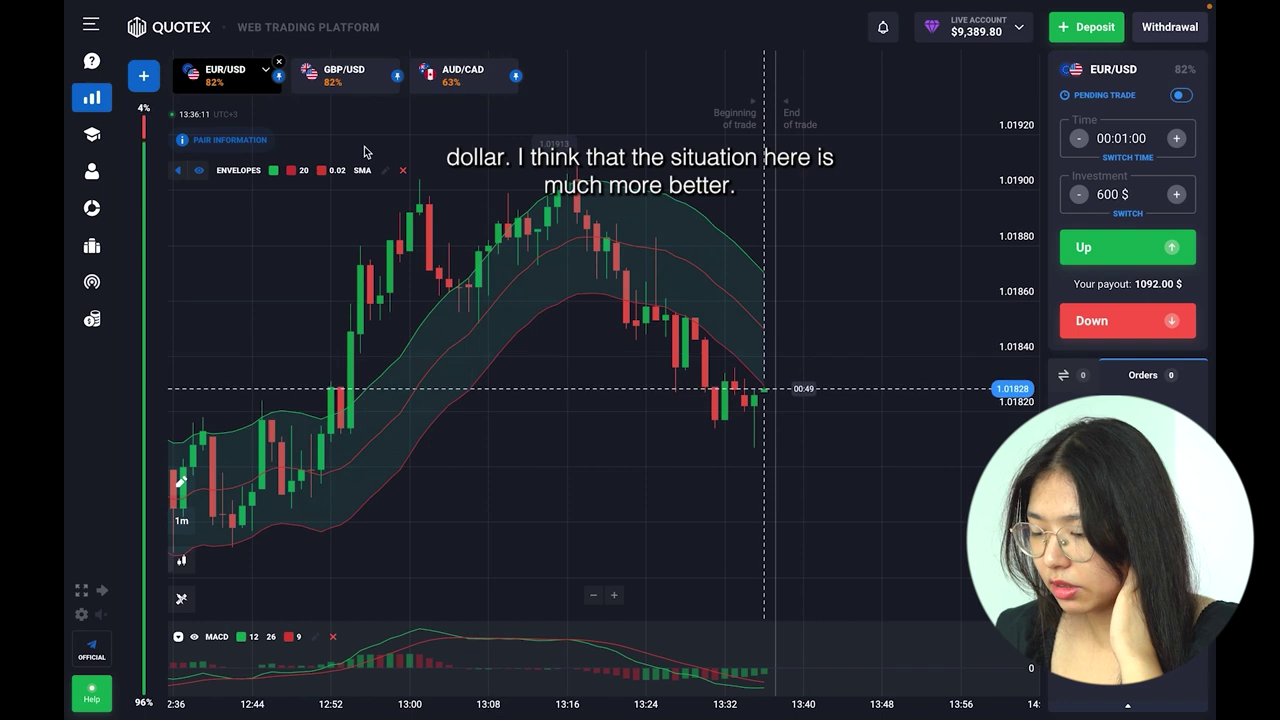
Step: Return to the GBP/USD chart, check the recent candles and the MACD, and set the investment to $1,000
{"action": "left_click", "coordinate": [341, 90]}
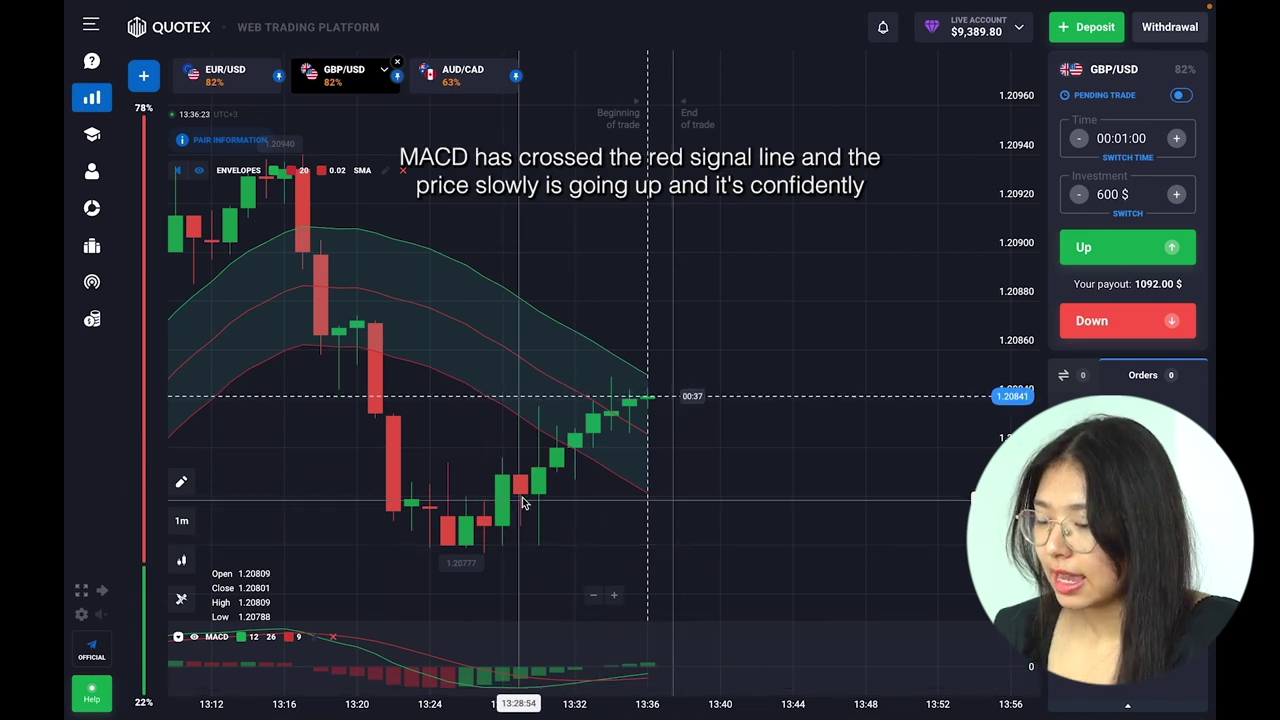
{"action": "scroll", "coordinate": [664, 416], "scroll_direction": "up", "scroll_amount": 5}
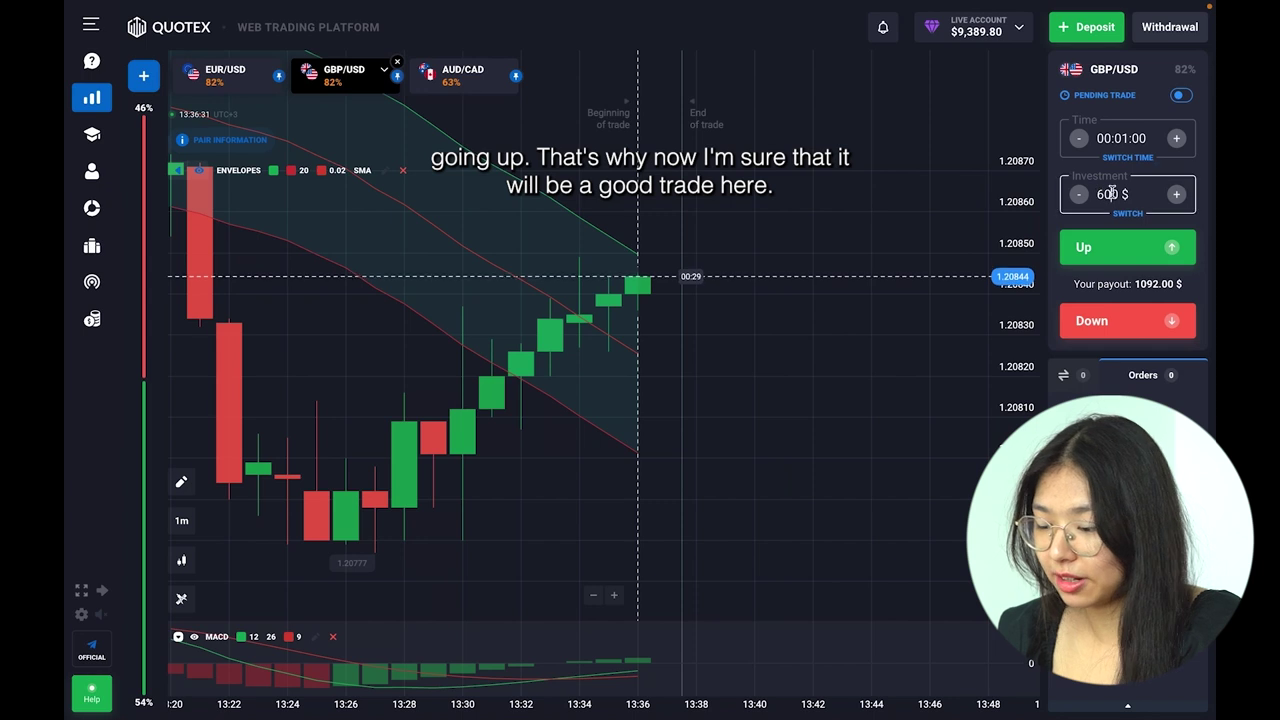
{"action": "key", "text": "BackSpace"}
{"action": "key", "text": "BackSpace"}
{"action": "key", "text": "BackSpace"}
{"action": "type", "text": "1,"}
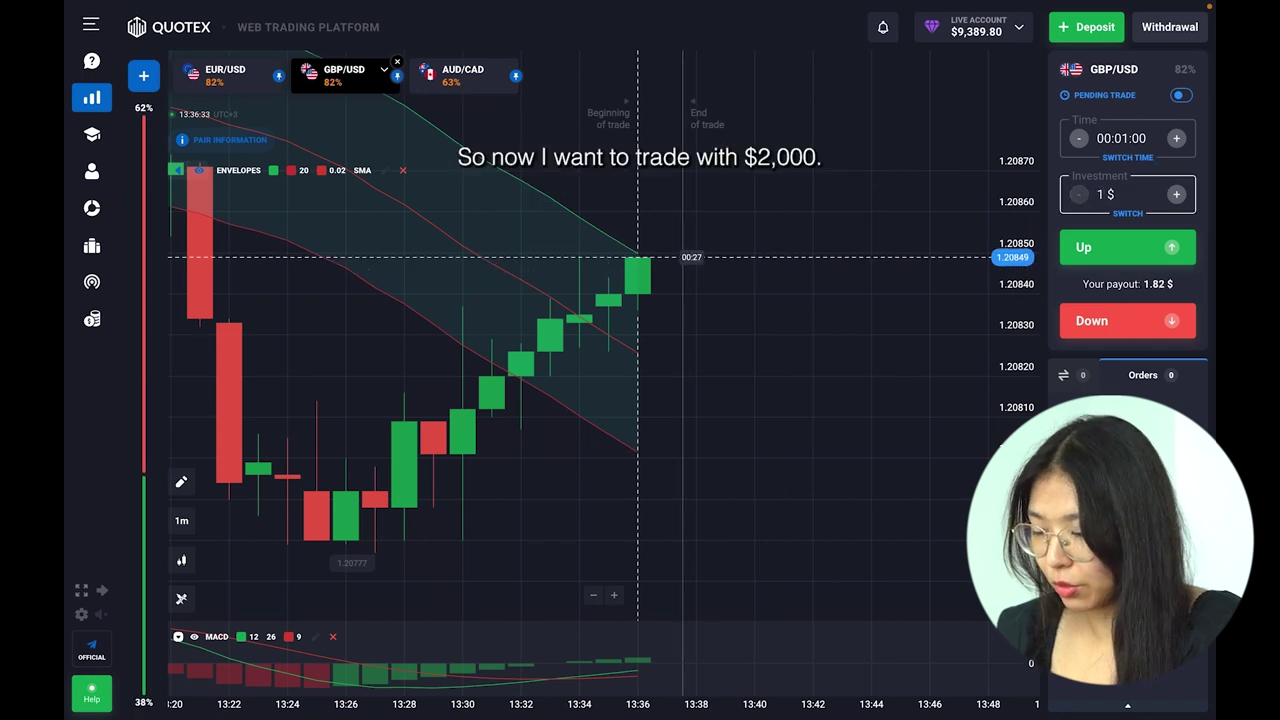
{"action": "type", "text": "000"}
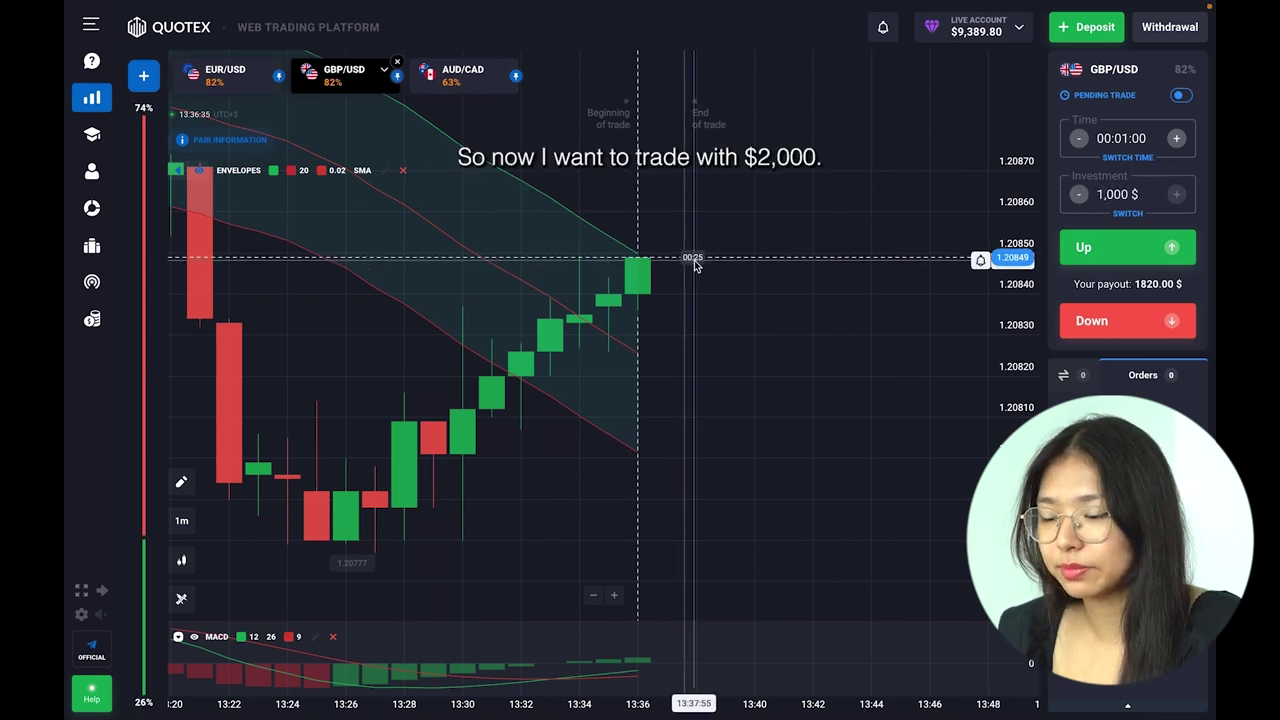
Step: Open two Up trades of $1,000 each on GBP/USD with the 00:01:00 expiration
{"action": "scroll", "coordinate": [694, 260], "scroll_direction": "up", "scroll_amount": 3}
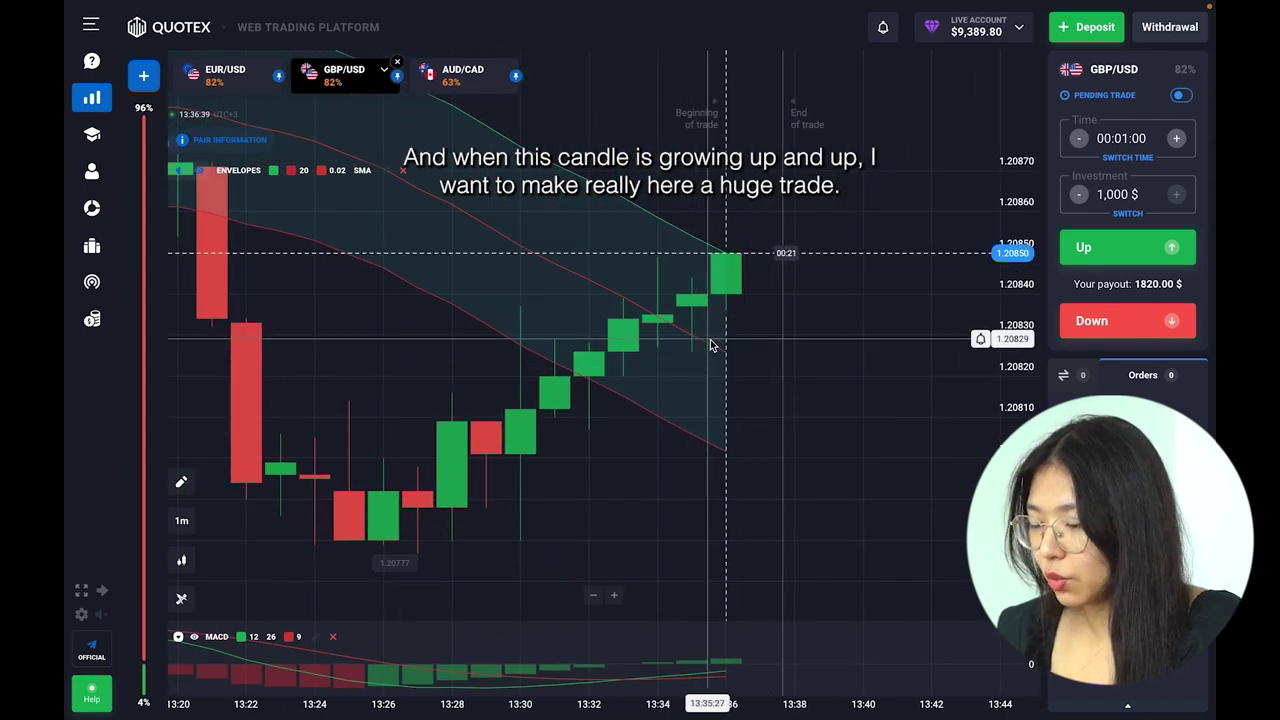
{"action": "left_click_drag", "start_coordinate": [711, 346], "coordinate": [740, 346]}
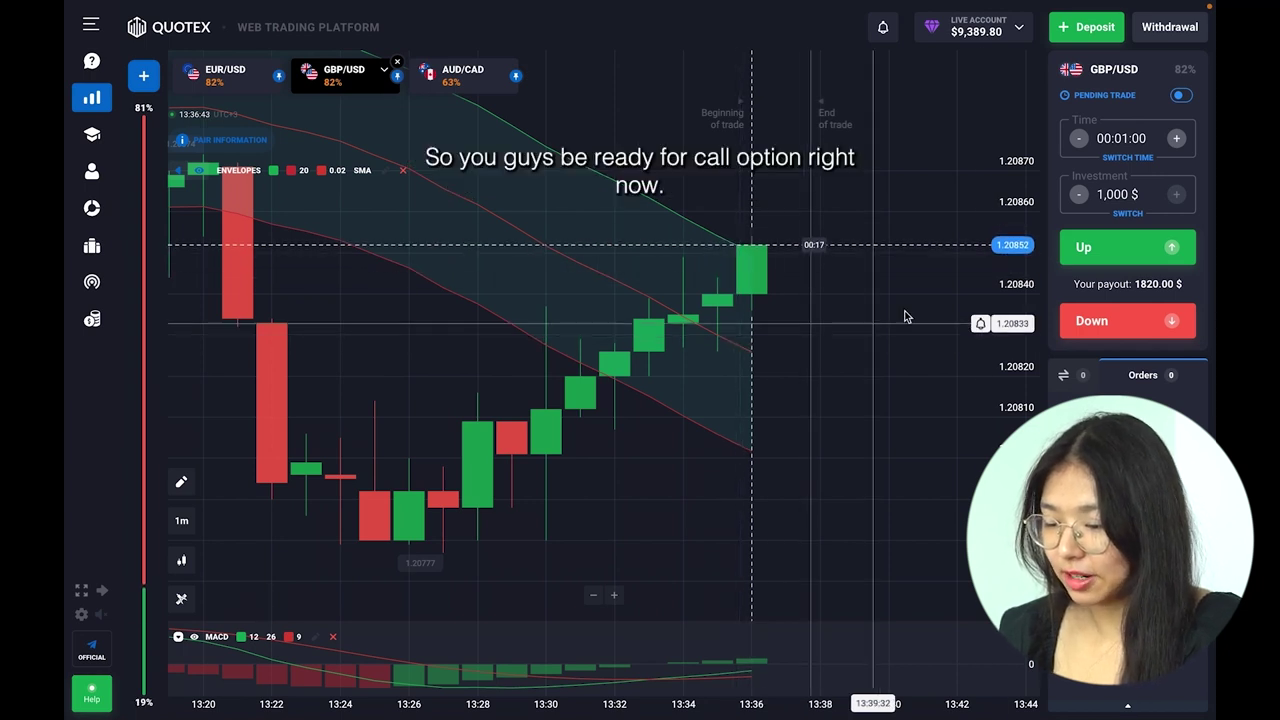
{"action": "double_click", "coordinate": [1090, 249]}
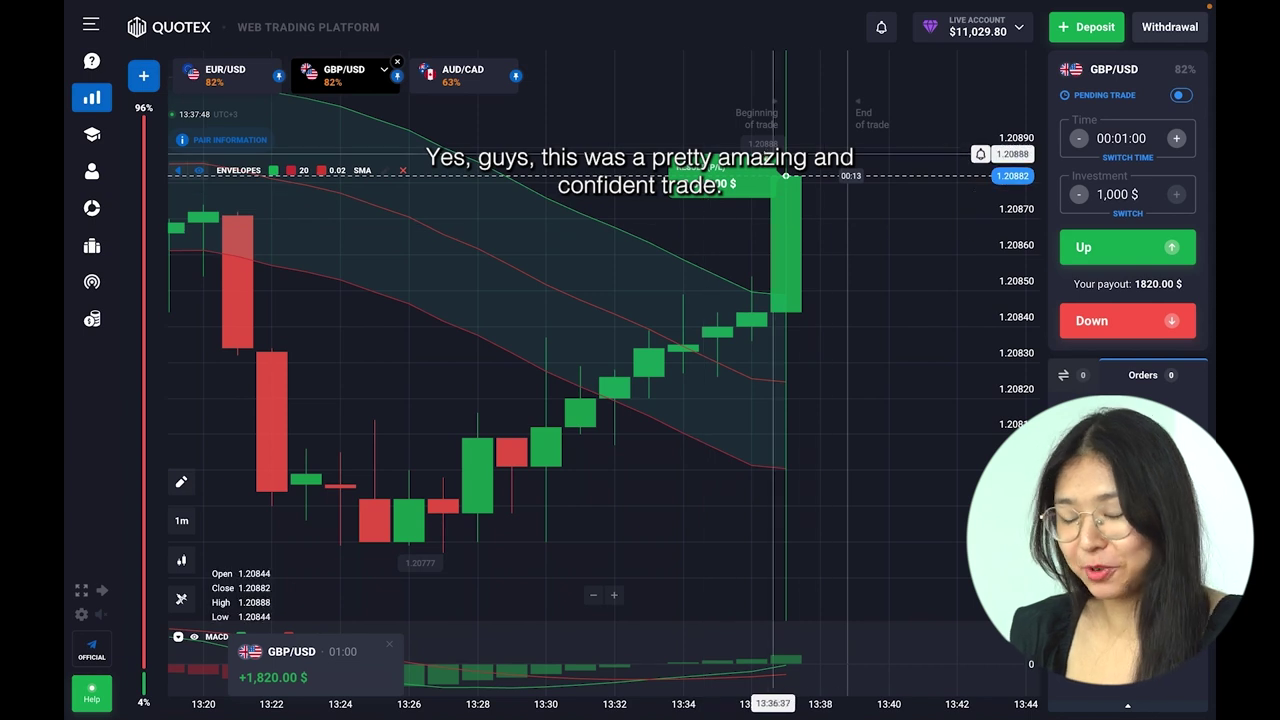
Step: Review the latest GBP/USD candle after the two $1,000 Up trades and compare it with the longer-term trend
{"action": "scroll", "coordinate": [823, 248], "scroll_direction": "down", "scroll_amount": 3}
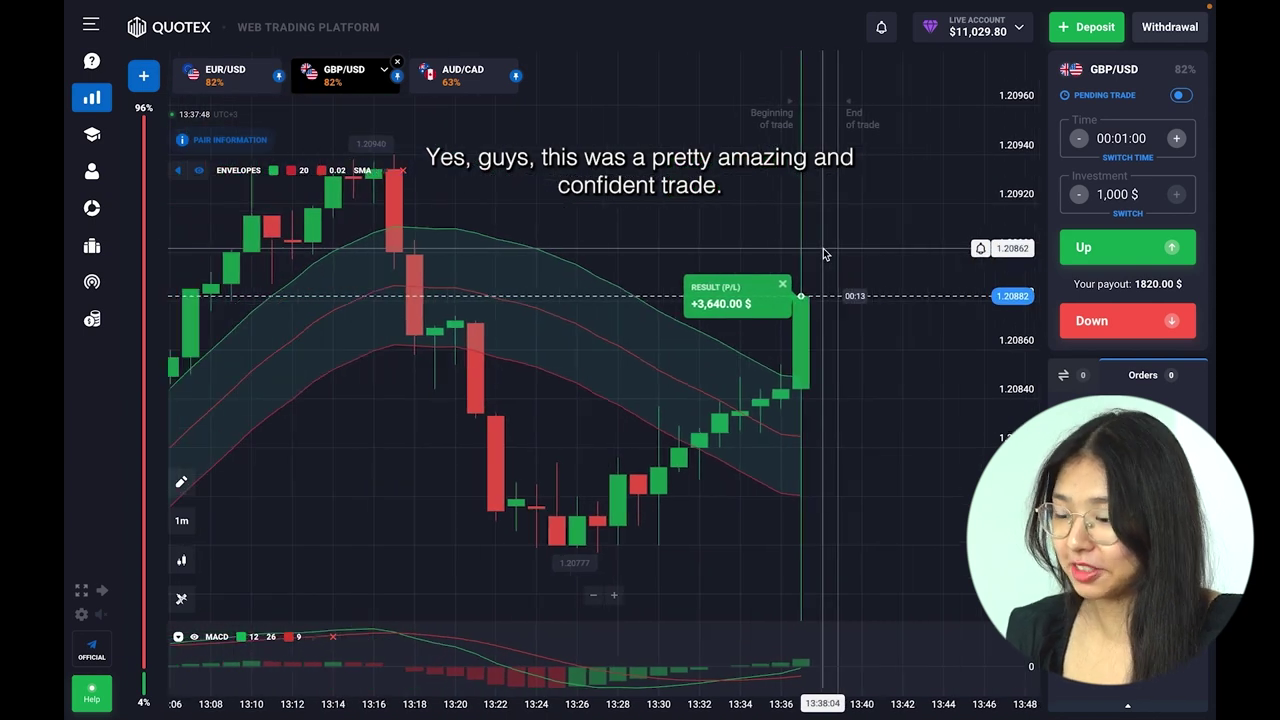
{"action": "scroll", "coordinate": [806, 397], "scroll_direction": "down", "scroll_amount": 5}
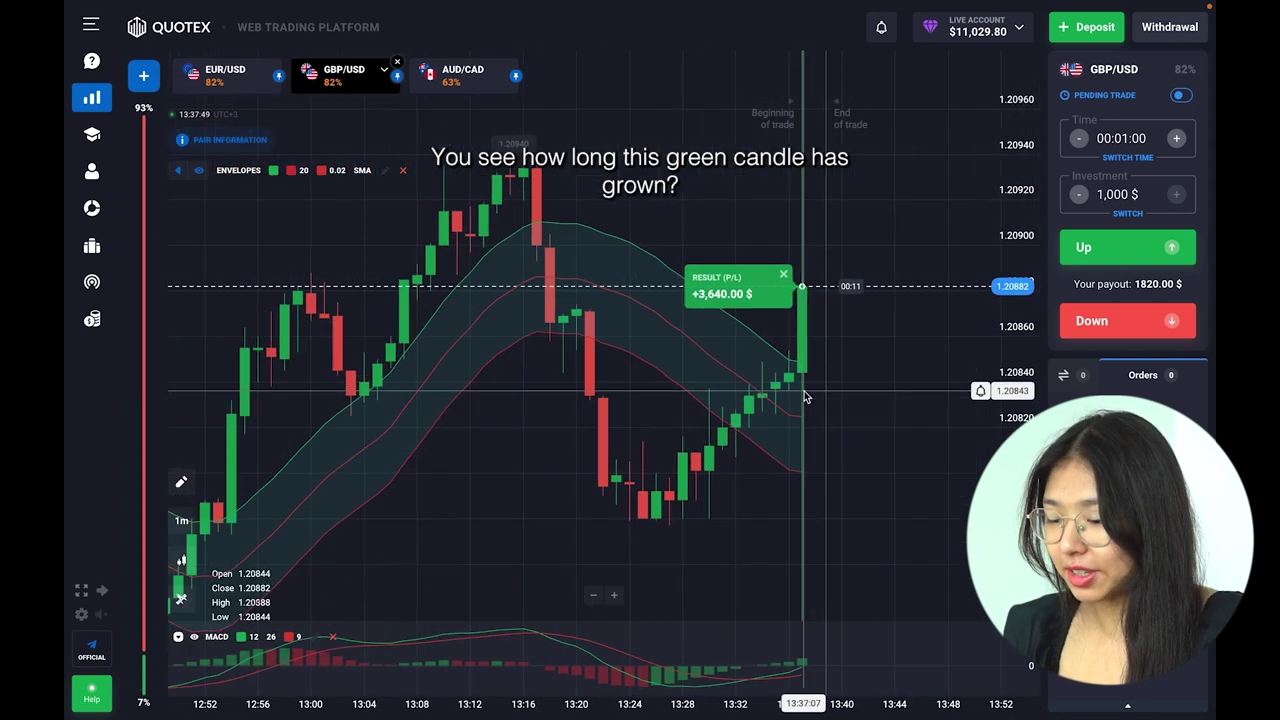
{"action": "scroll", "coordinate": [806, 397], "scroll_direction": "down", "scroll_amount": 4}
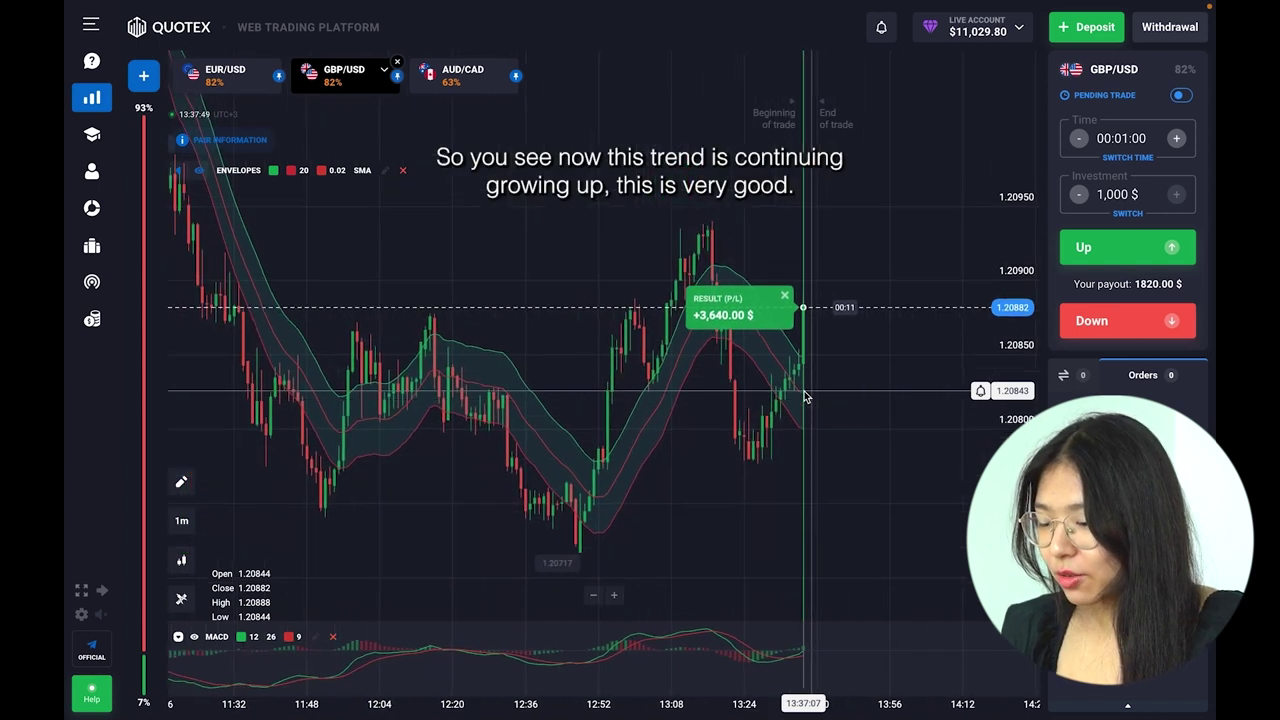
{"action": "scroll", "coordinate": [804, 397], "scroll_direction": "up", "scroll_amount": 2}
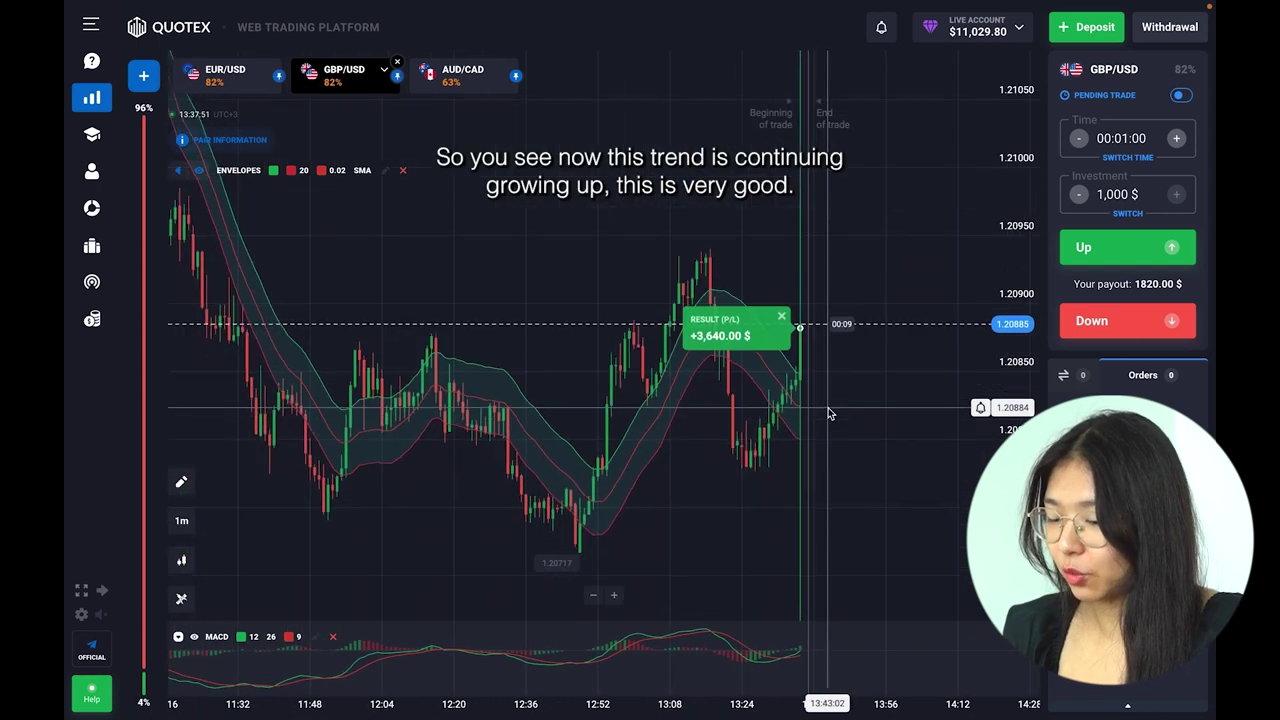
{"action": "scroll", "coordinate": [797, 395], "scroll_direction": "up", "scroll_amount": 1}
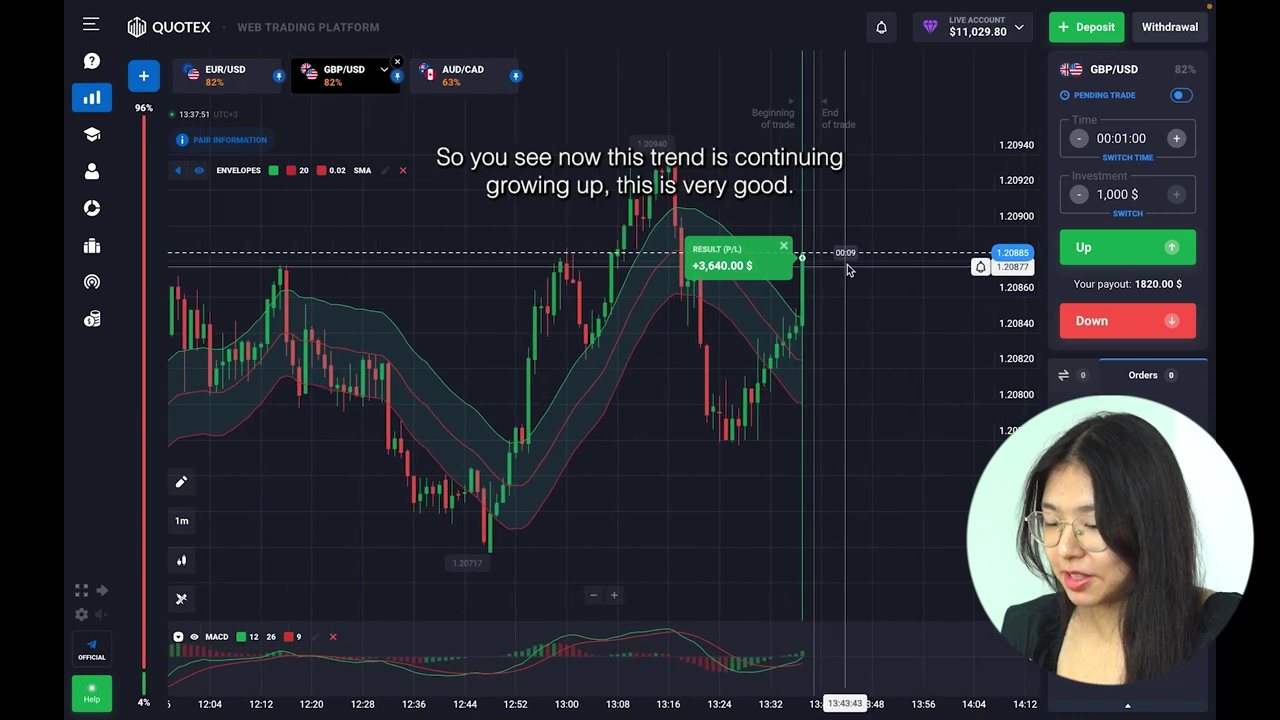
{"action": "scroll", "coordinate": [834, 281], "scroll_direction": "up", "scroll_amount": 1}
{"action": "scroll", "coordinate": [810, 285], "scroll_direction": "up", "scroll_amount": 1}
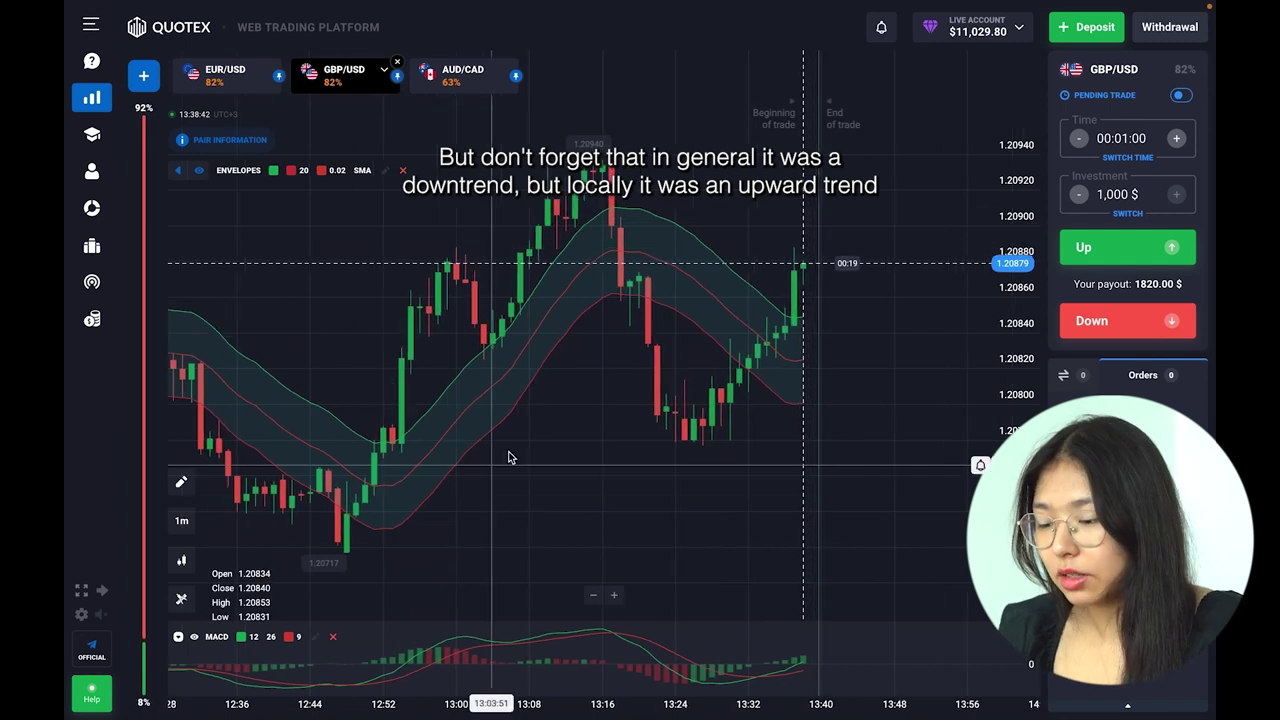
Step: Examine the general and local GBP/USD trends and the MACD lines relative to the zero level for another entry
{"action": "scroll", "coordinate": [557, 420], "scroll_direction": "down", "scroll_amount": 2}
{"action": "scroll", "coordinate": [557, 420], "scroll_direction": "down", "scroll_amount": 3}
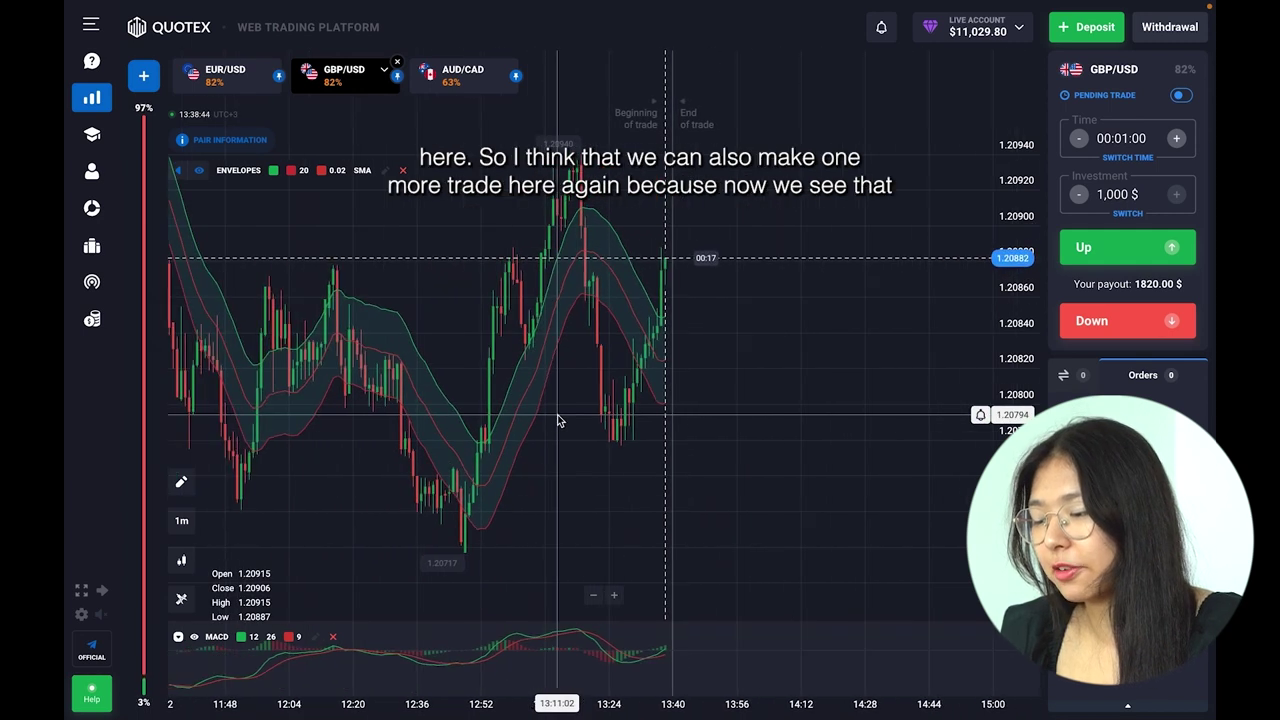
{"action": "scroll", "coordinate": [557, 420], "scroll_direction": "up", "scroll_amount": 5}
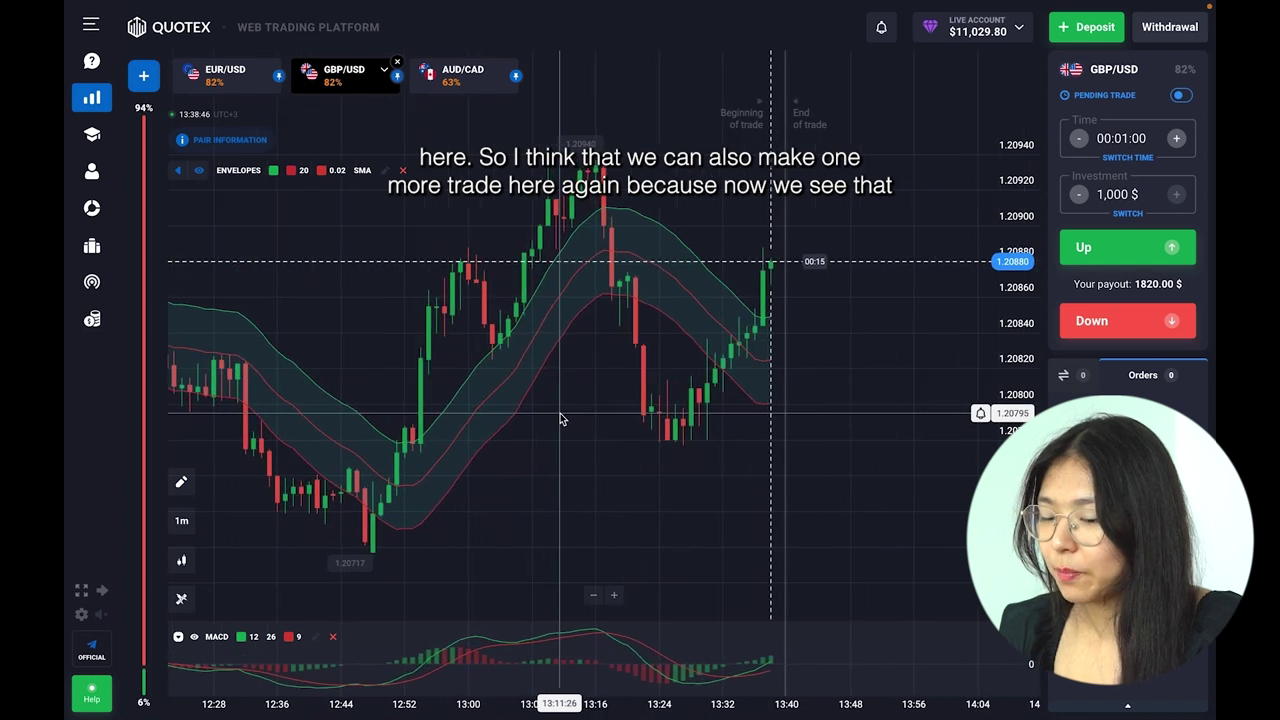
{"action": "scroll", "coordinate": [613, 401], "scroll_direction": "up", "scroll_amount": 2}
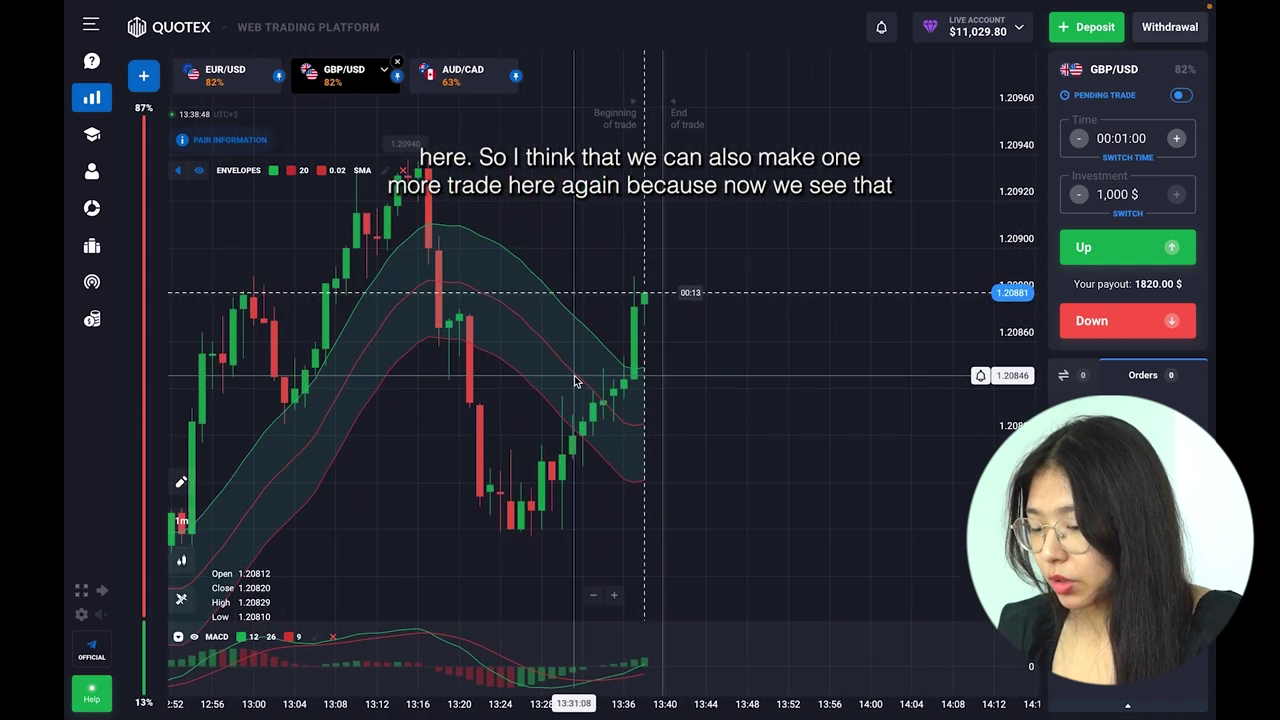
{"action": "scroll", "coordinate": [657, 358], "scroll_direction": "up", "scroll_amount": 3}
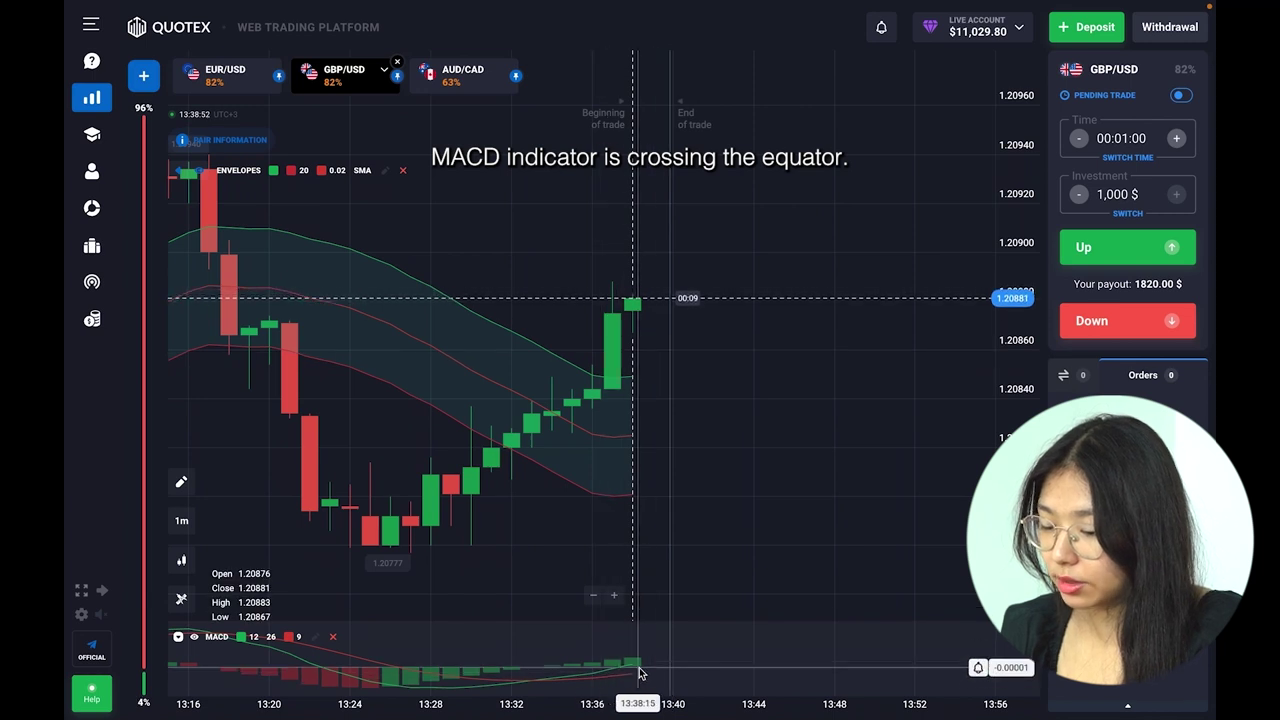
{"action": "scroll", "coordinate": [688, 298], "scroll_direction": "up", "scroll_amount": 1}
{"action": "left_click_drag", "start_coordinate": [688, 298], "coordinate": [807, 269]}
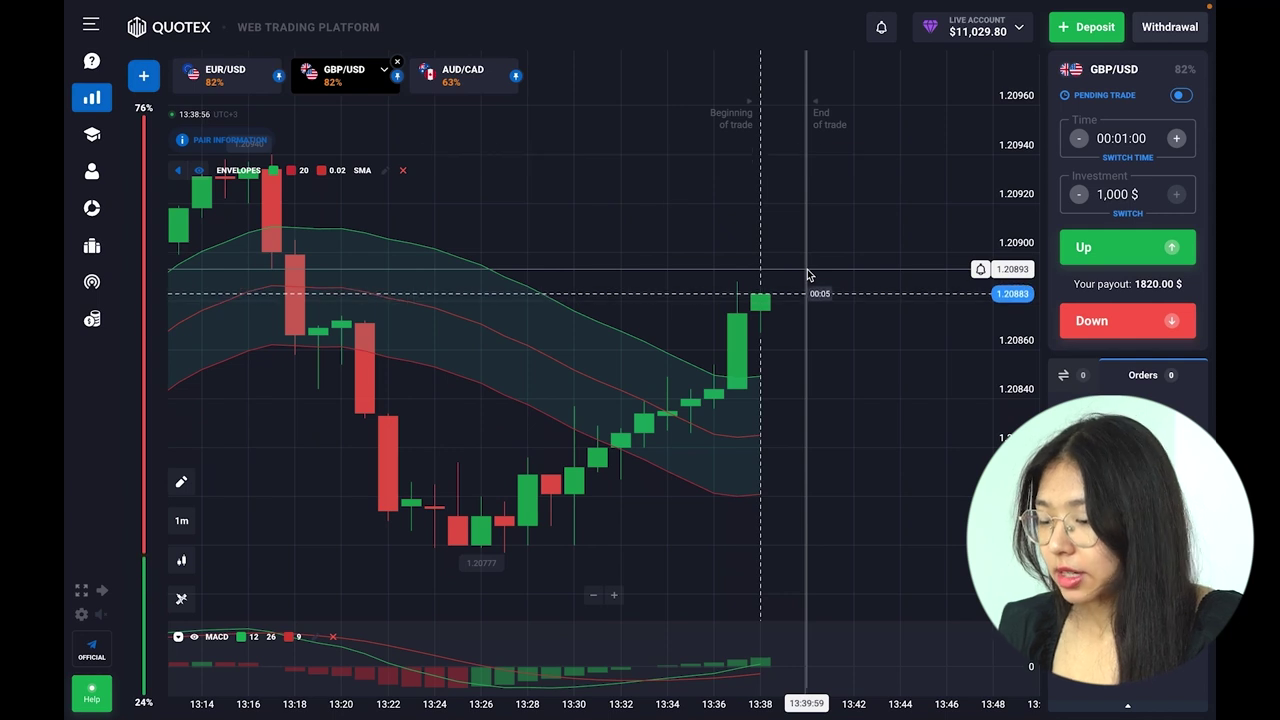
Step: Check the newest GBP/USD candles above the Envelopes channel and open two more $1,000 Up trades with the 00:01:00 expiration
{"action": "scroll", "coordinate": [800, 295], "scroll_direction": "up", "scroll_amount": 2}
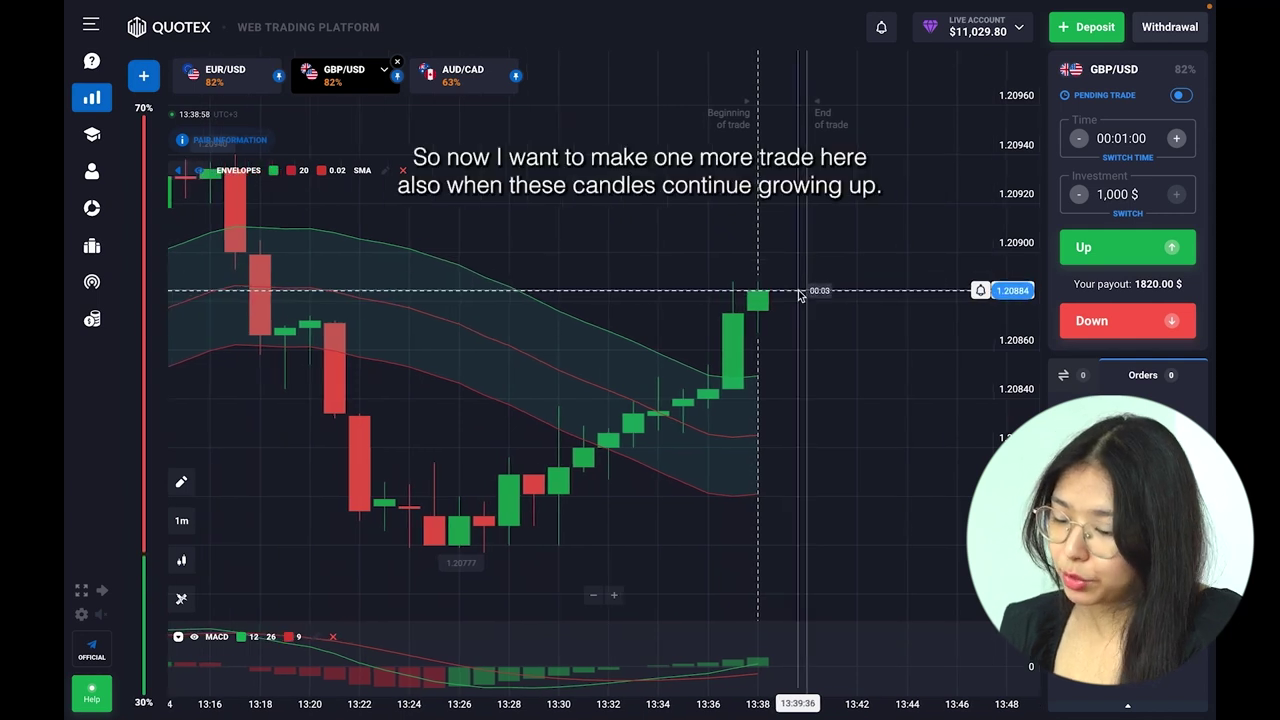
{"action": "scroll", "coordinate": [798, 295], "scroll_direction": "up", "scroll_amount": 2}
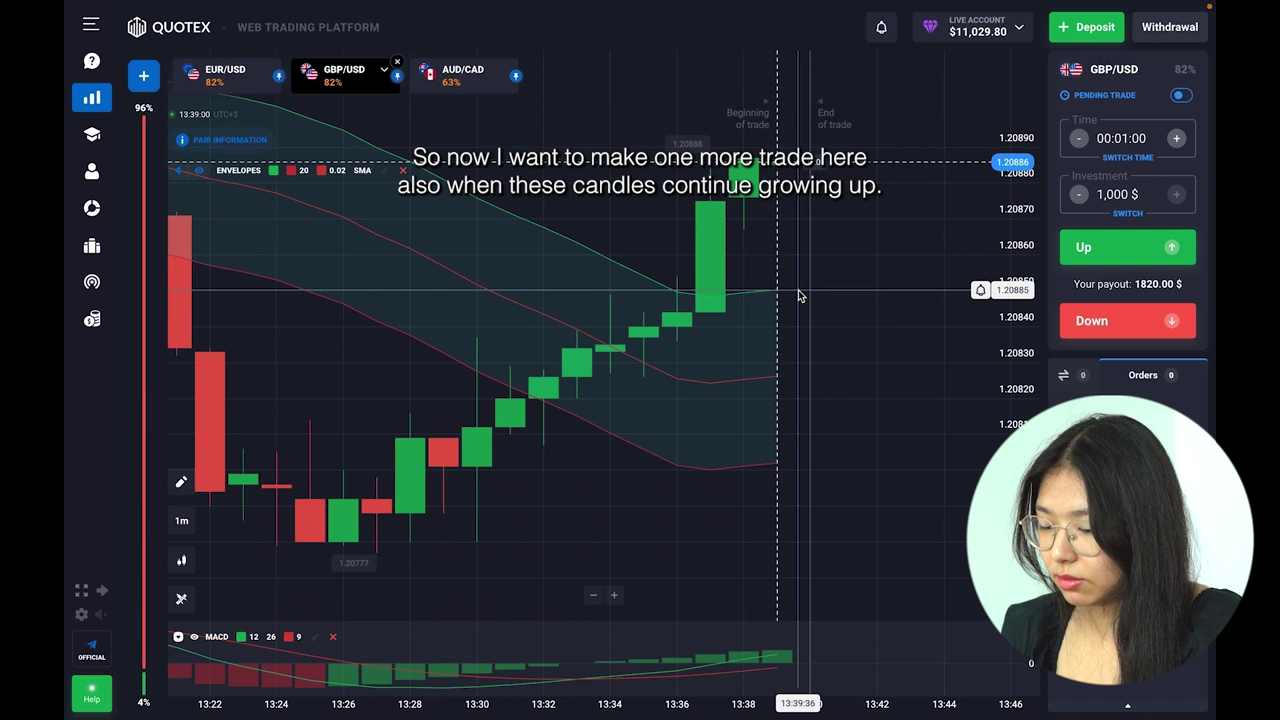
{"action": "scroll", "coordinate": [790, 292], "scroll_direction": "right", "scroll_amount": 3}
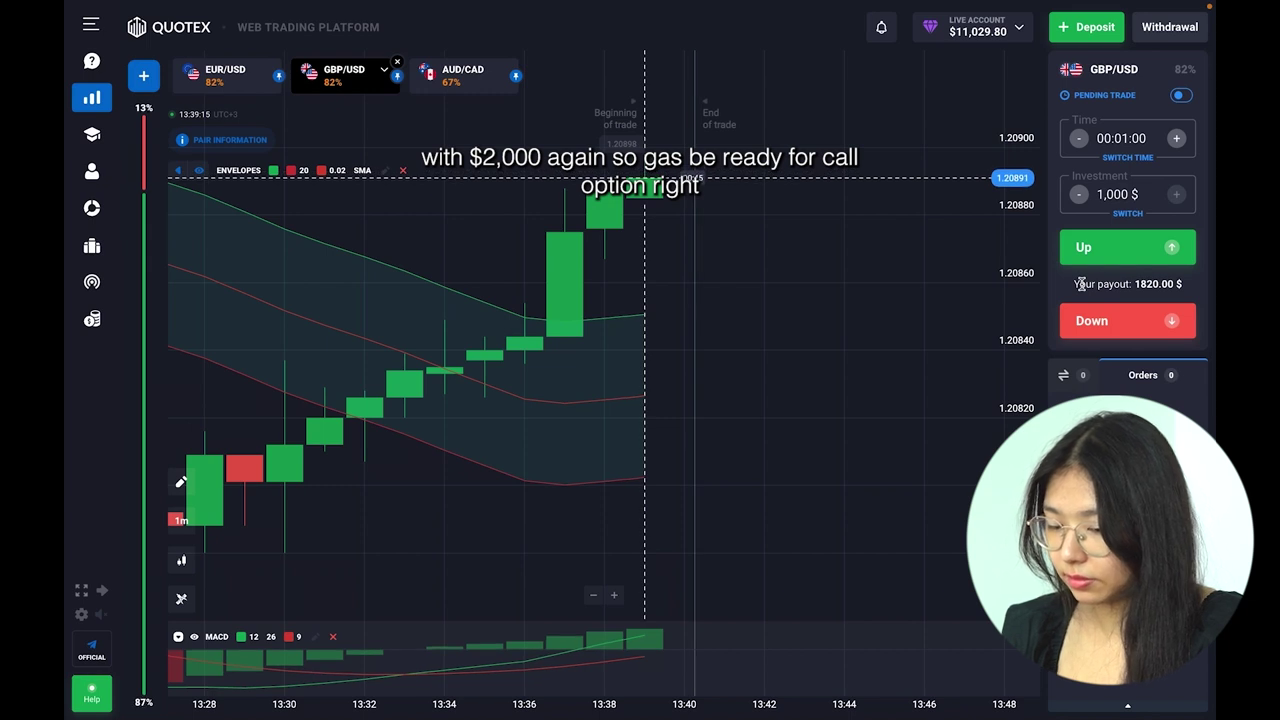
{"action": "left_click", "coordinate": [1105, 250]}
{"action": "left_click", "coordinate": [1108, 251]}
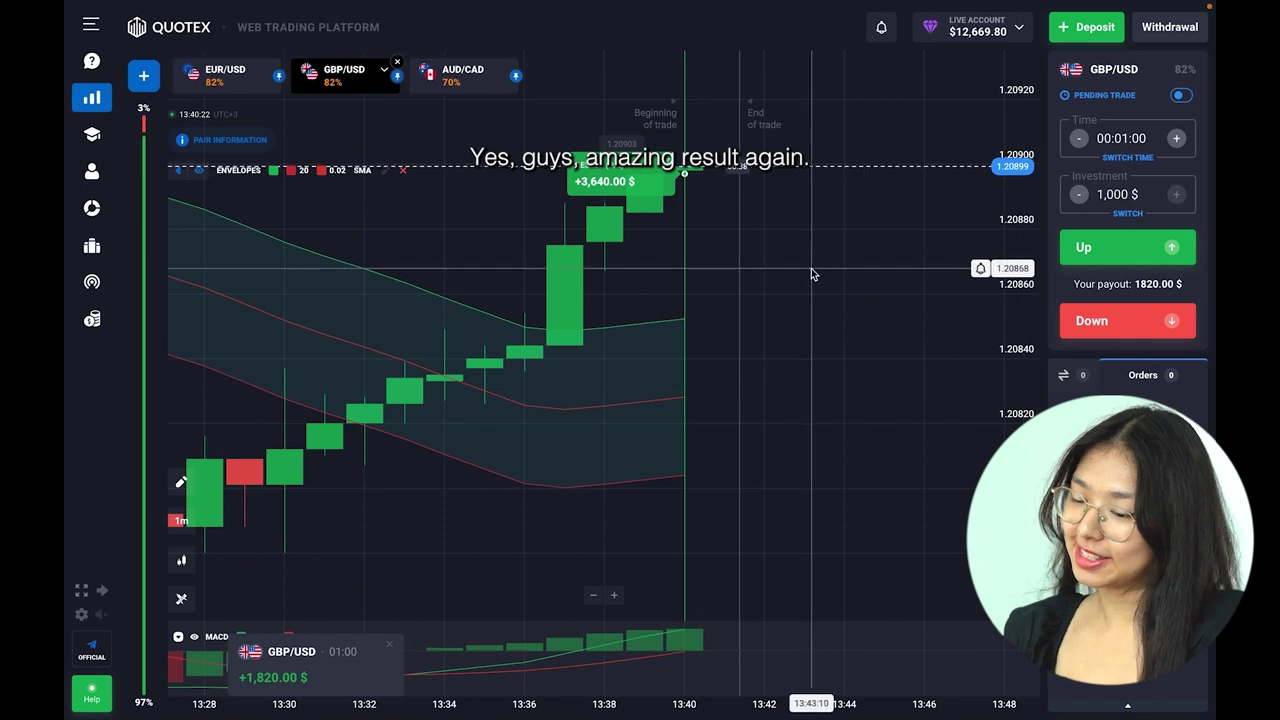
Step: Review the GBP/USD price movement after the second pair of Up trades against the Envelopes channel and earlier candles
{"action": "scroll", "coordinate": [812, 273], "scroll_direction": "down", "scroll_amount": 5}
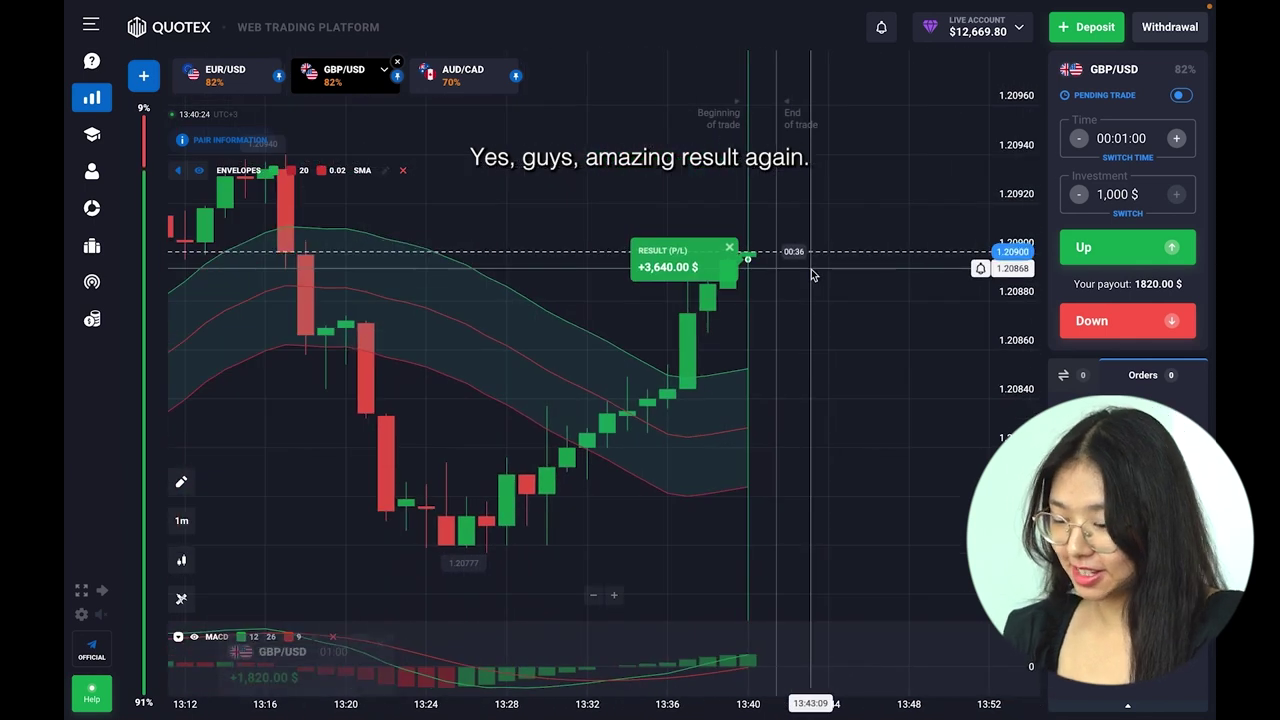
{"action": "left_click_drag", "start_coordinate": [811, 269], "coordinate": [850, 291]}
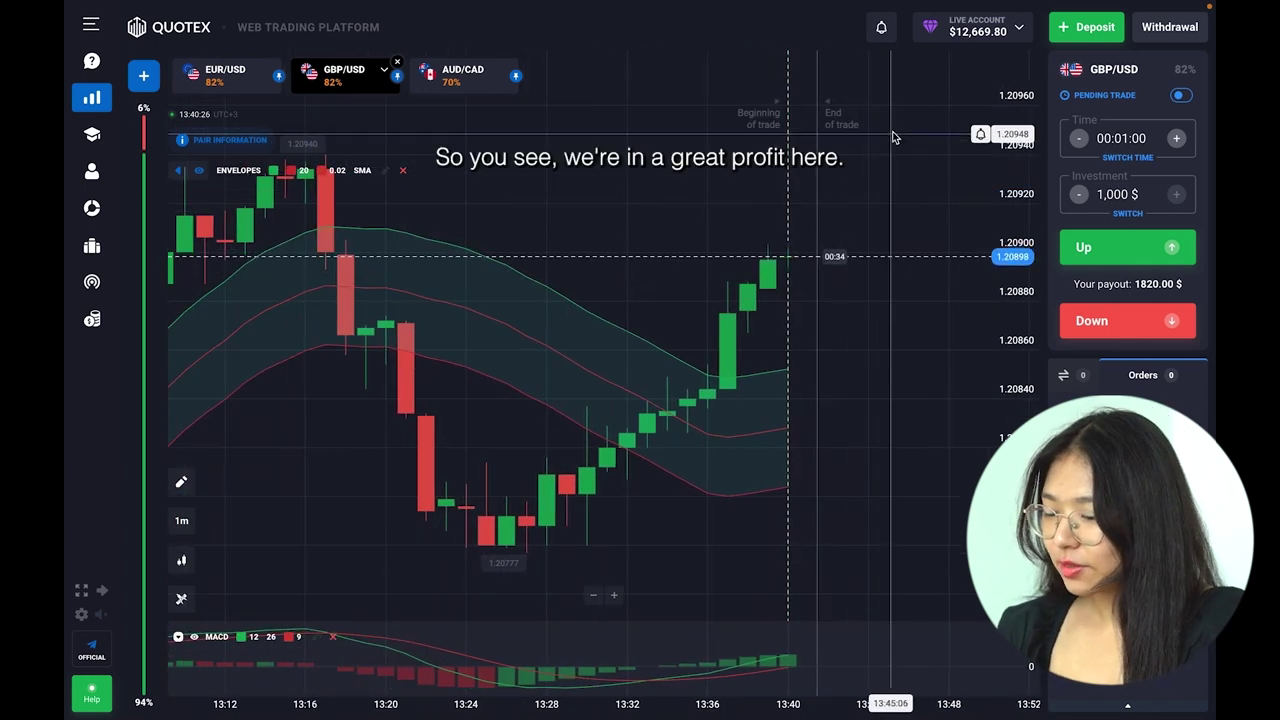
{"action": "scroll", "coordinate": [823, 265], "scroll_direction": "down", "scroll_amount": 3}
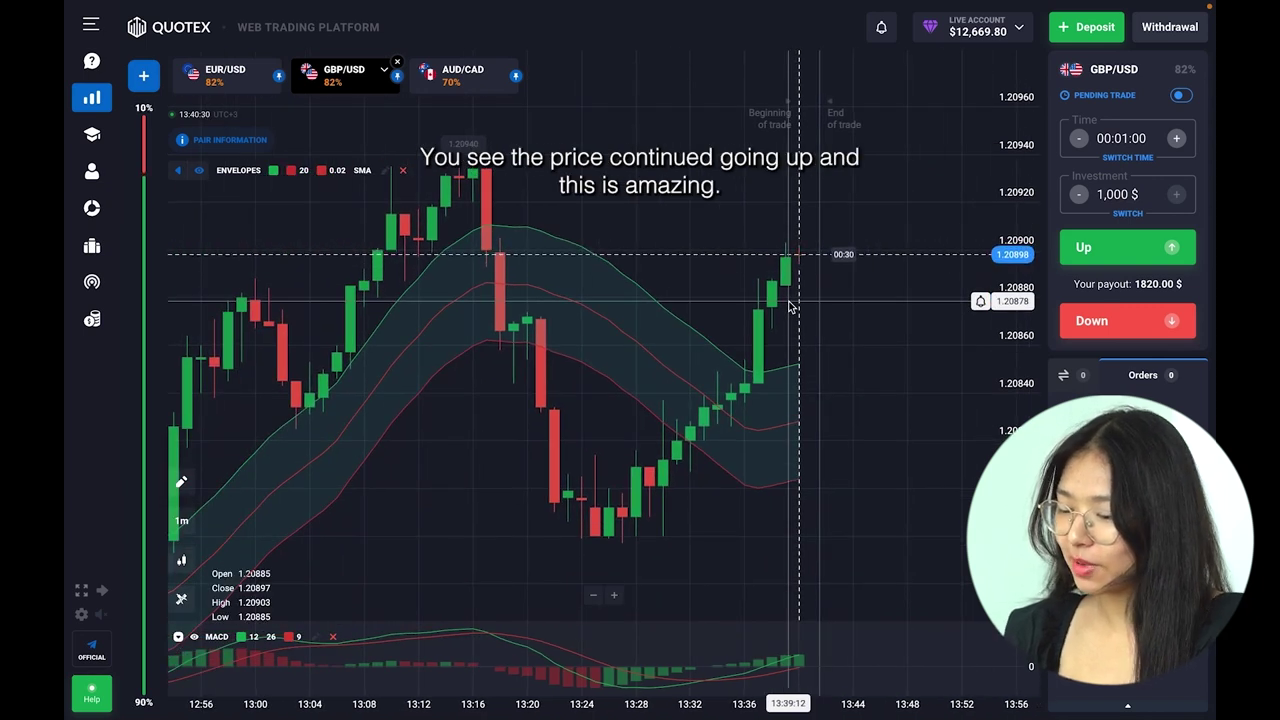
{"action": "left_click_drag", "start_coordinate": [720, 291], "coordinate": [787, 298]}
{"action": "scroll", "coordinate": [787, 298], "scroll_direction": "up", "scroll_amount": 2}
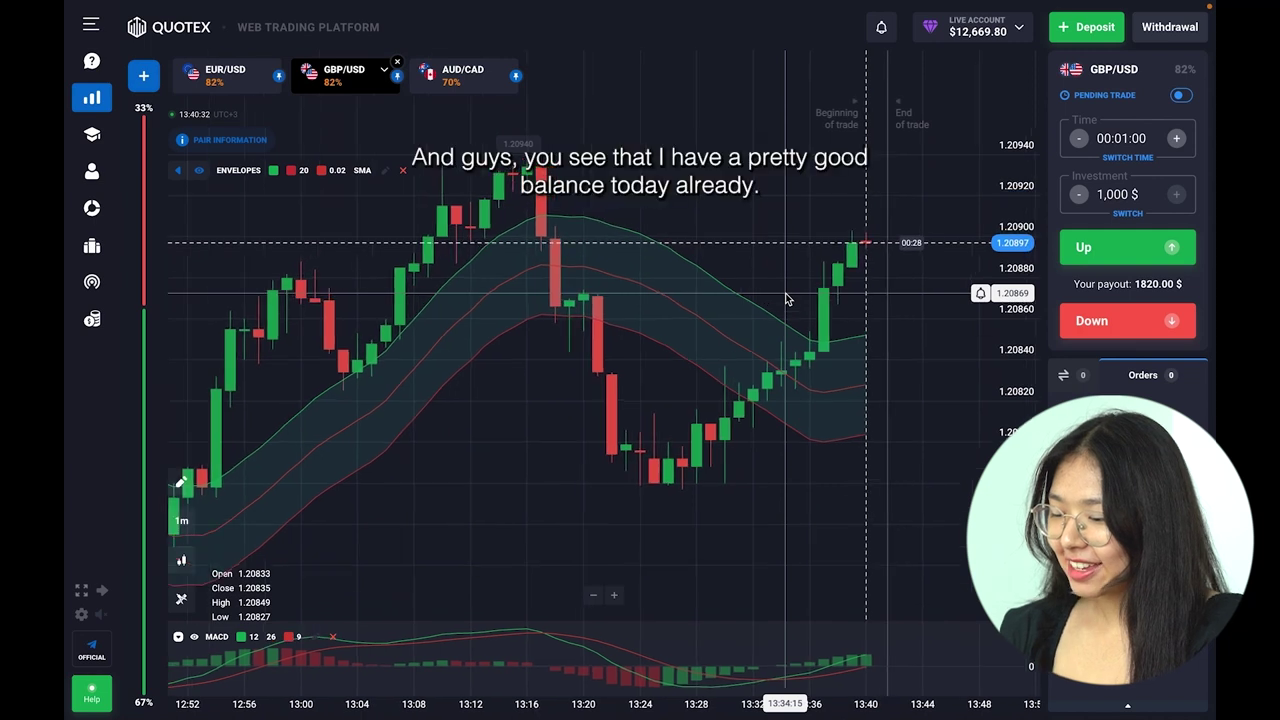
{"action": "scroll", "coordinate": [786, 298], "scroll_direction": "up", "scroll_amount": 1}
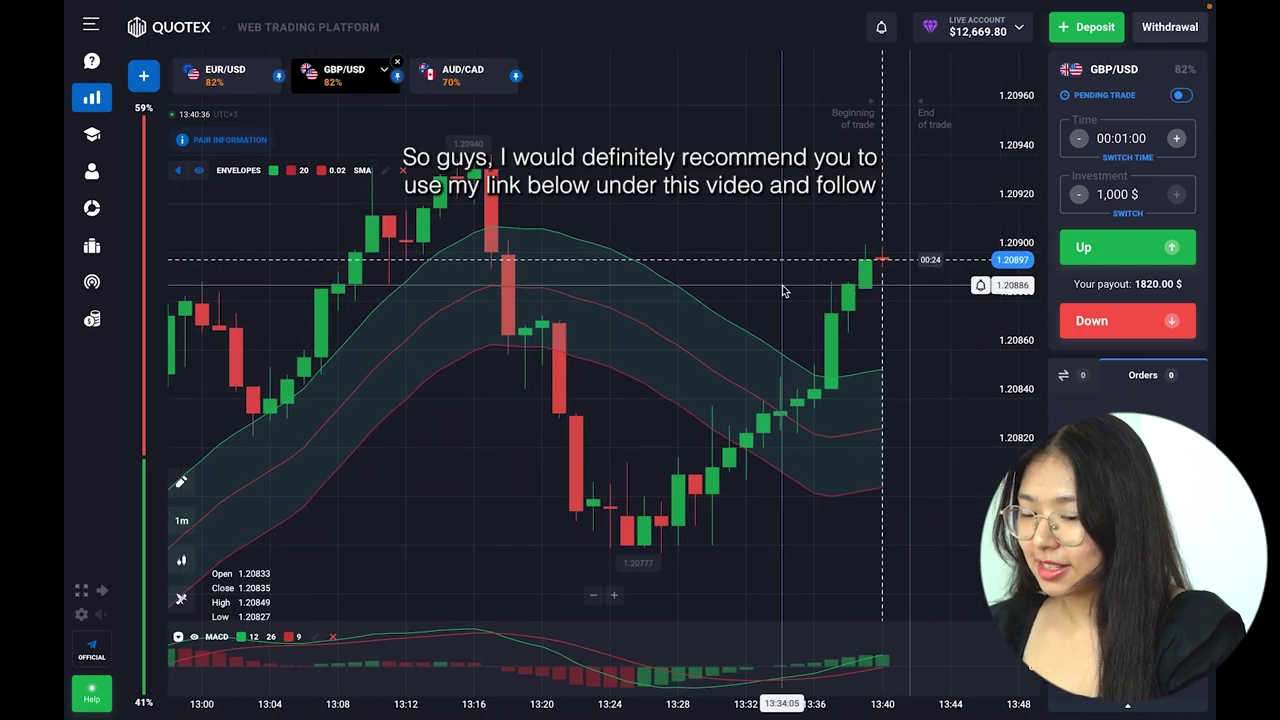
{"action": "left_click_drag", "start_coordinate": [800, 295], "coordinate": [757, 324]}
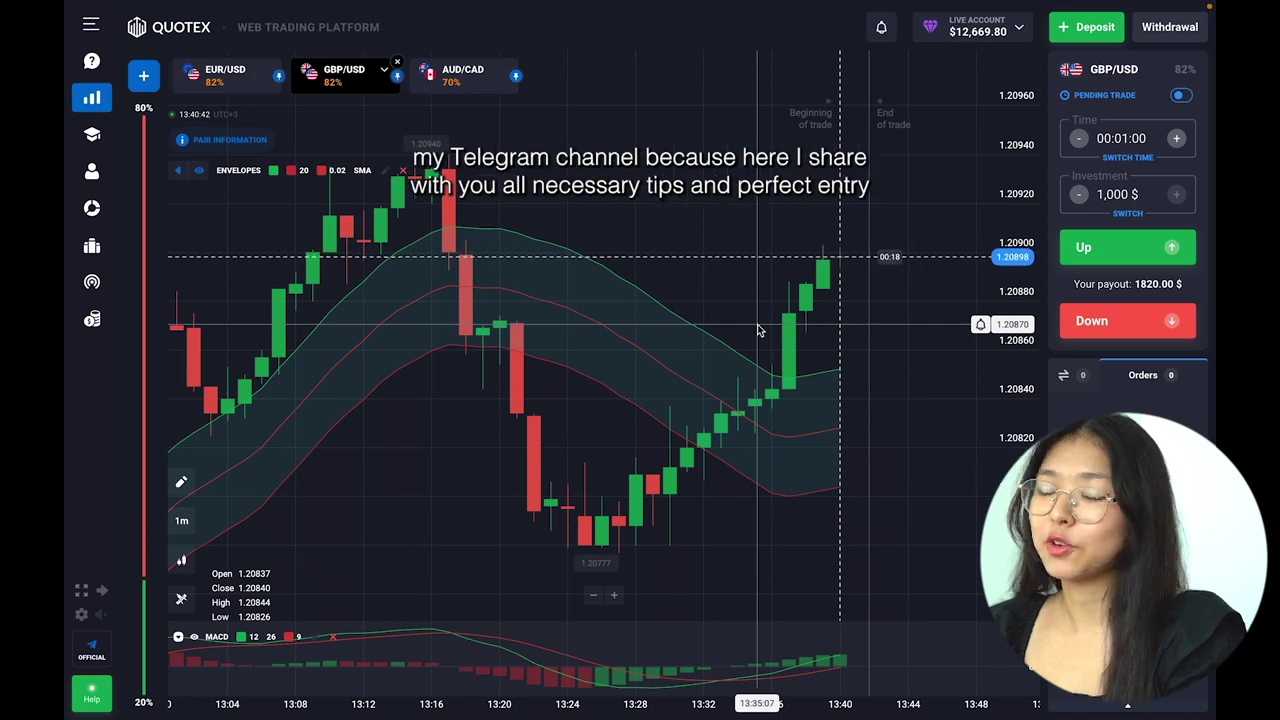